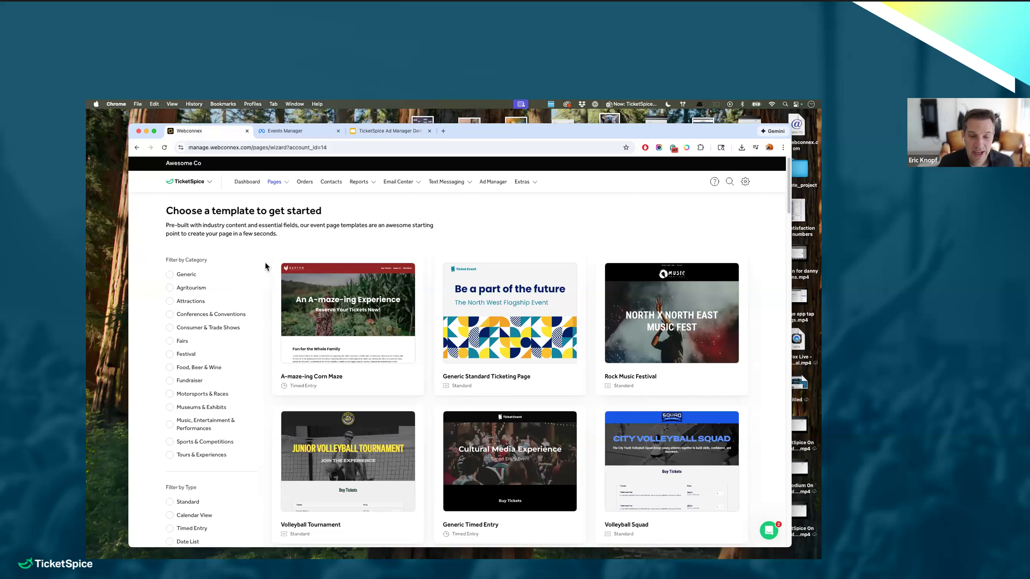
# - Filter the page templates to Agritourism and get started with the A-maze-ing Corn Maze template
pyautogui.click(208, 278)
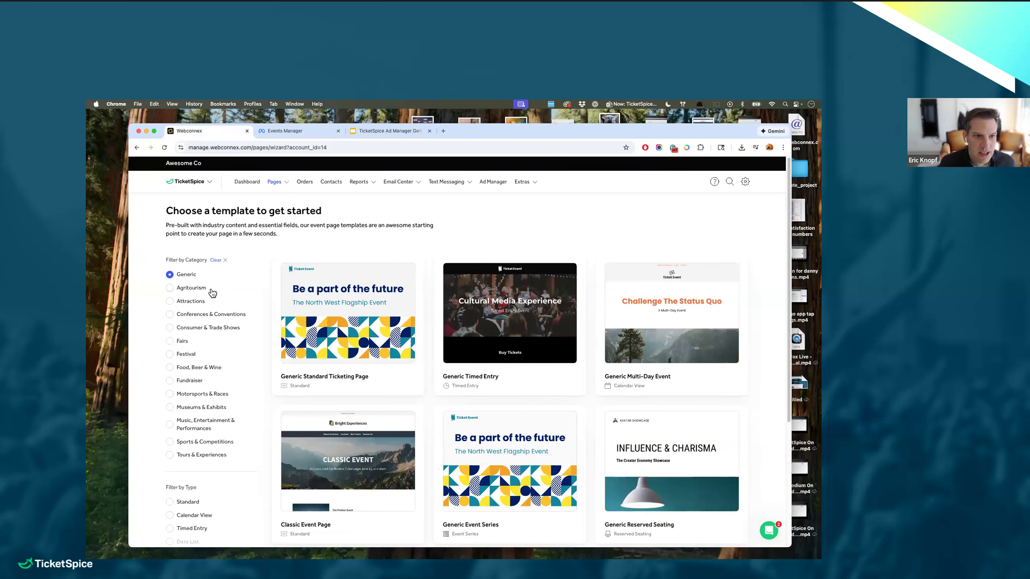
pyautogui.click(209, 288)
pyautogui.moveTo(294, 287)
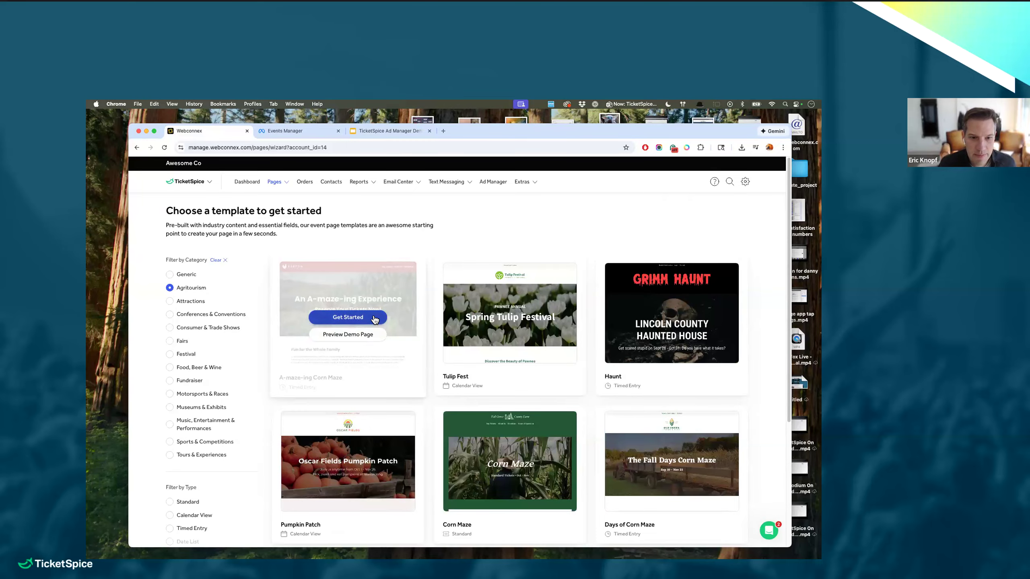
pyautogui.click(348, 318)
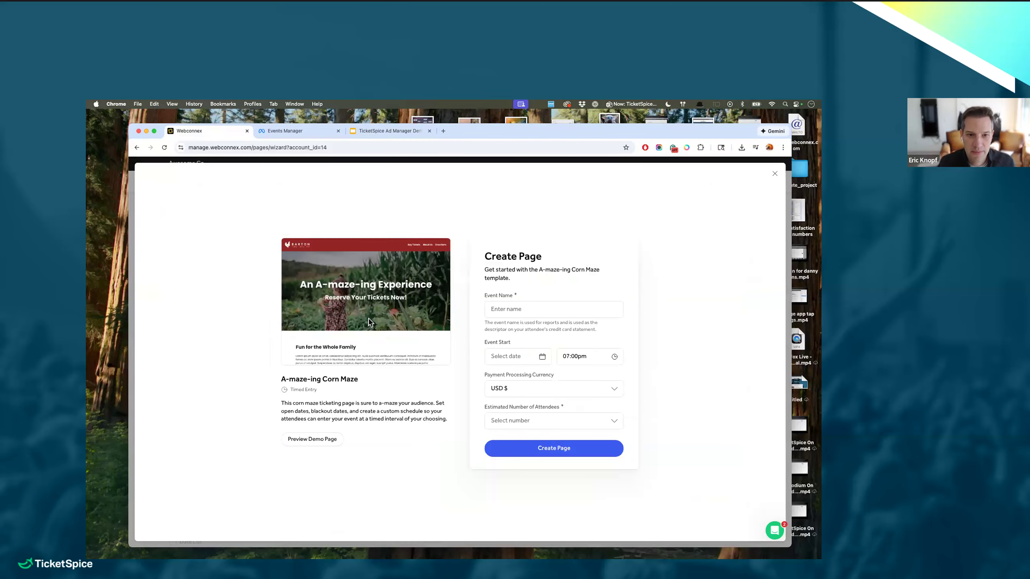
# - Name the event with the organizer's first name followed by "Tulip Festival" and set the event start date to 04/30/2026
pyautogui.write('E')
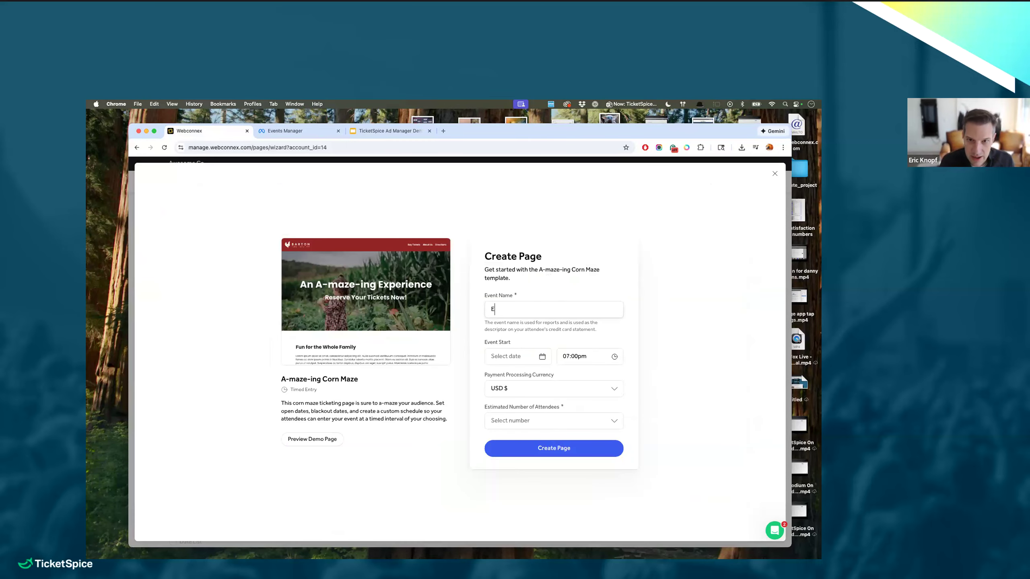
pyautogui.write('ric Tulip Festival')
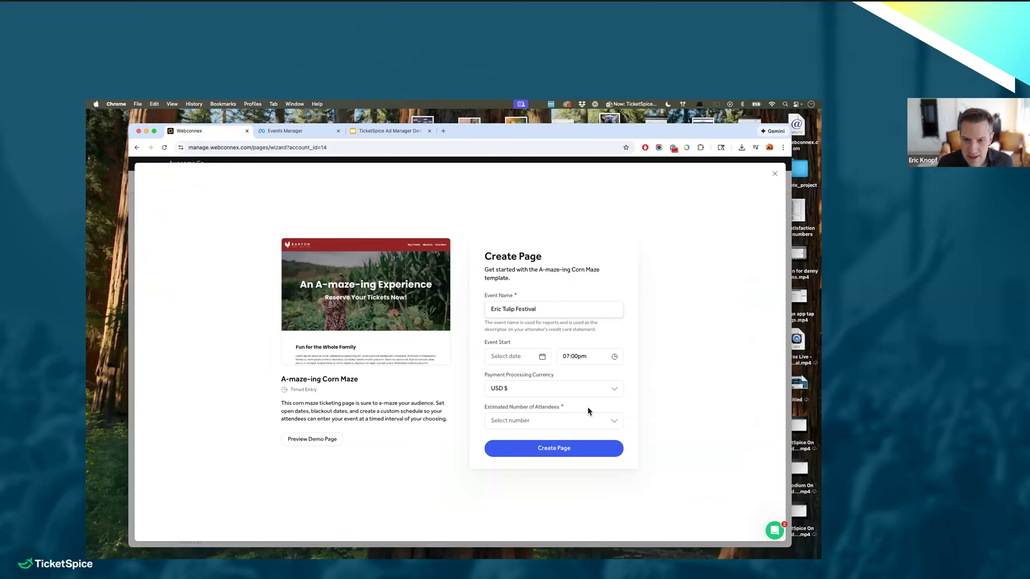
pyautogui.click(539, 358)
pyautogui.click(572, 376)
pyautogui.click(572, 376)
pyautogui.click(572, 376)
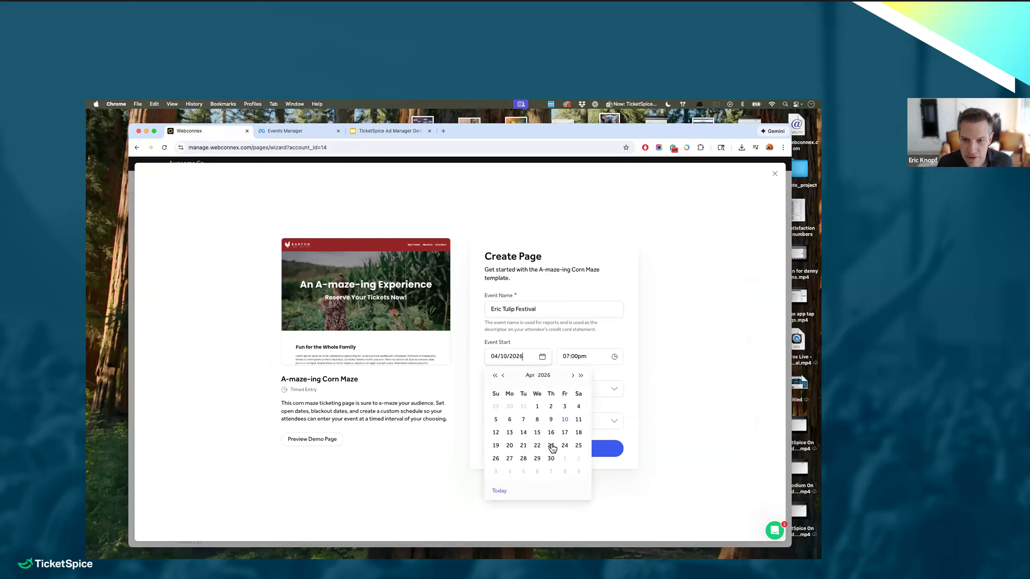
pyautogui.click(551, 458)
# - Set the estimated number of attendees to Less Than 250 and create the page
pyautogui.click(610, 418)
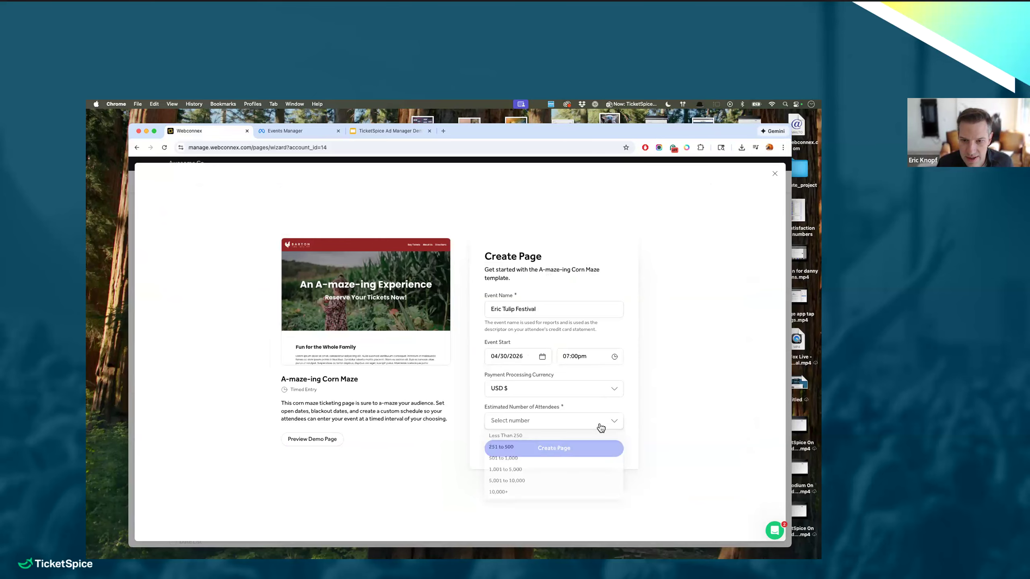
pyautogui.click(595, 435)
pyautogui.click(584, 447)
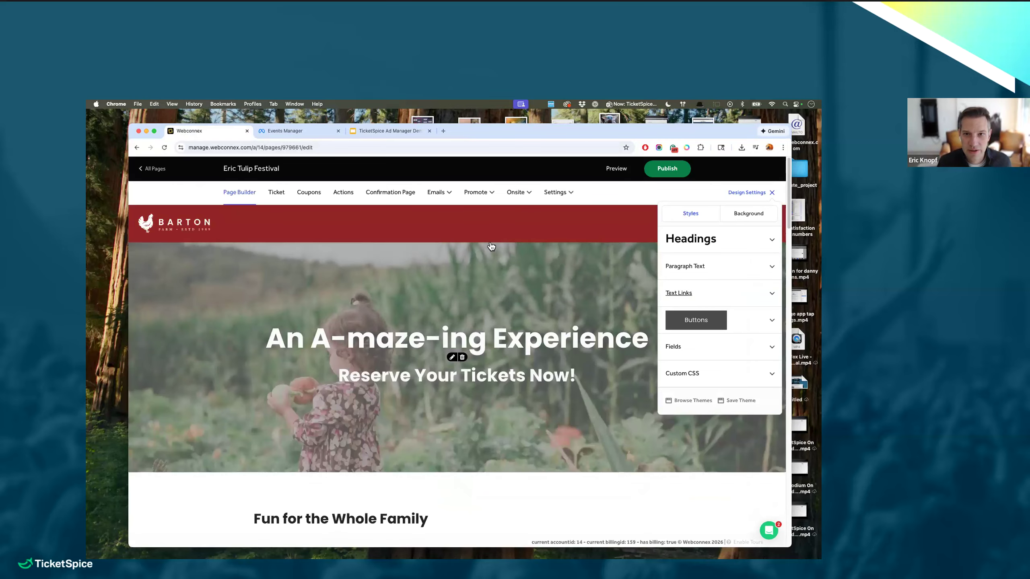
# - Turn on Facebook conversion tracking in the page's tracking settings, paste the copied Pixel ID, and save
pyautogui.moveTo(557, 195)
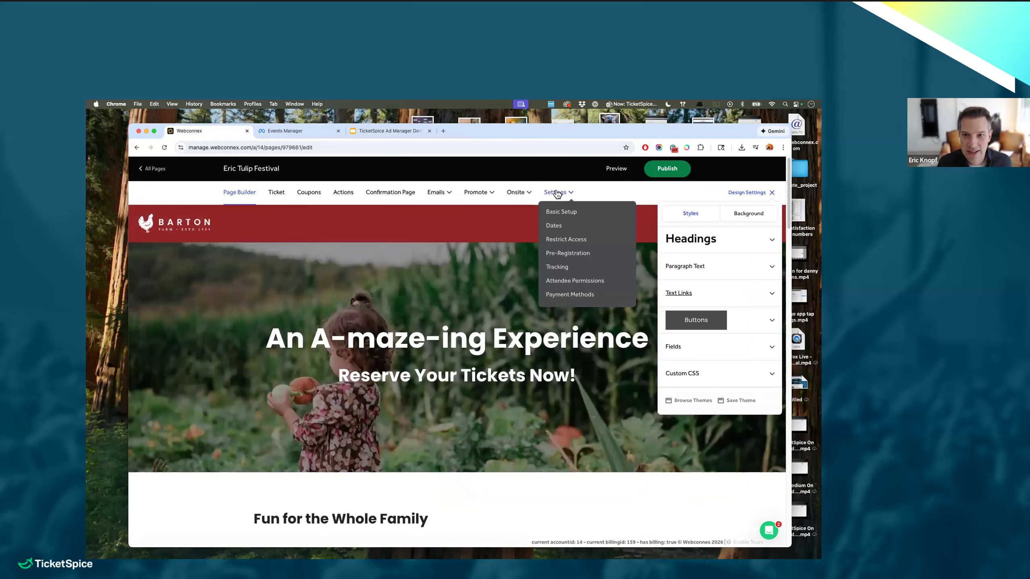
pyautogui.click(557, 267)
pyautogui.click(672, 430)
pyautogui.click(462, 476)
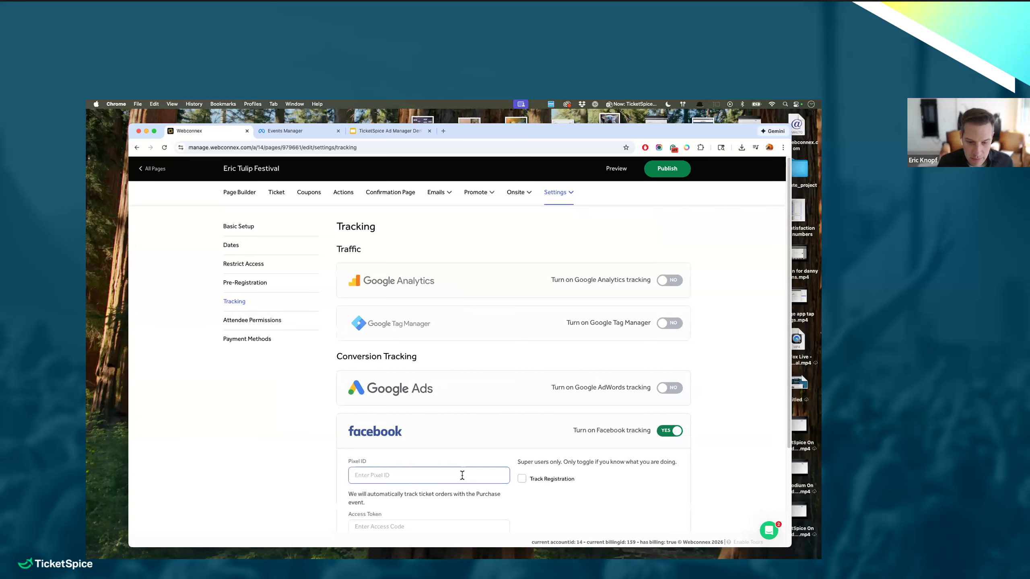
pyautogui.press('super+v')
pyautogui.click(322, 467)
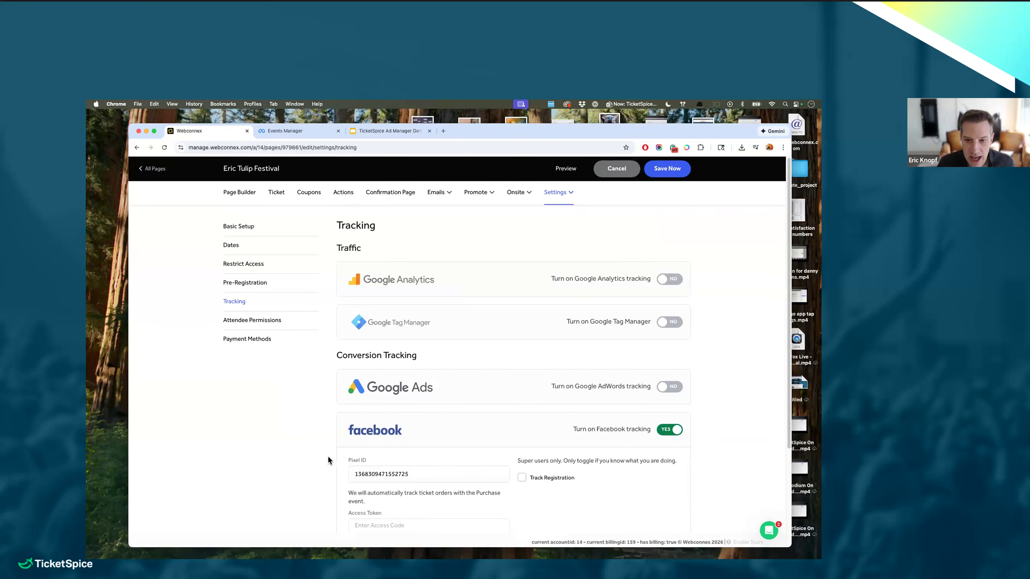
pyautogui.scroll(-3, 470, 337)
pyautogui.click(666, 173)
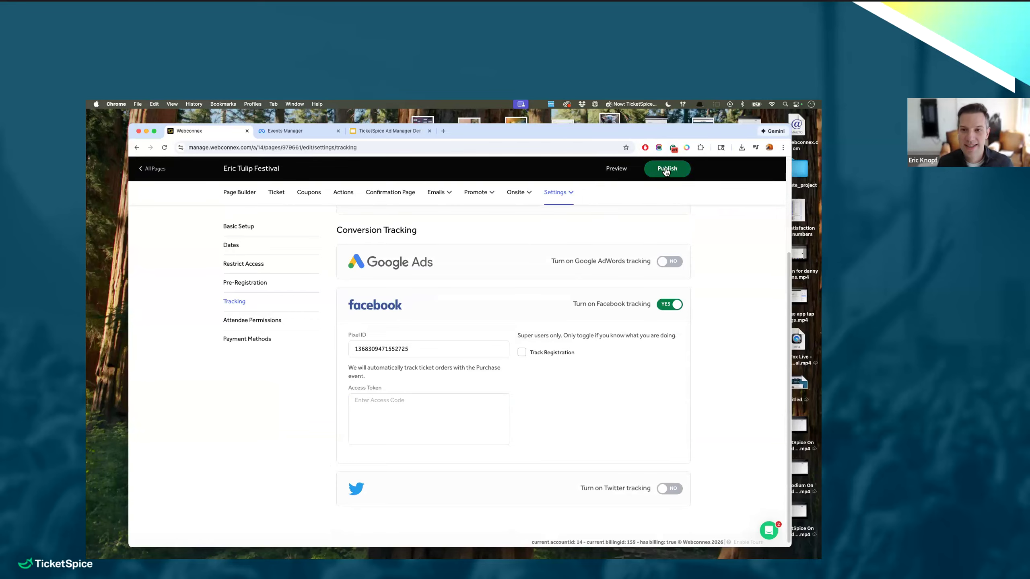
# - Publish the event page with Tester For Testing Only as its default credit card payment processor
pyautogui.click(666, 172)
pyautogui.click(495, 351)
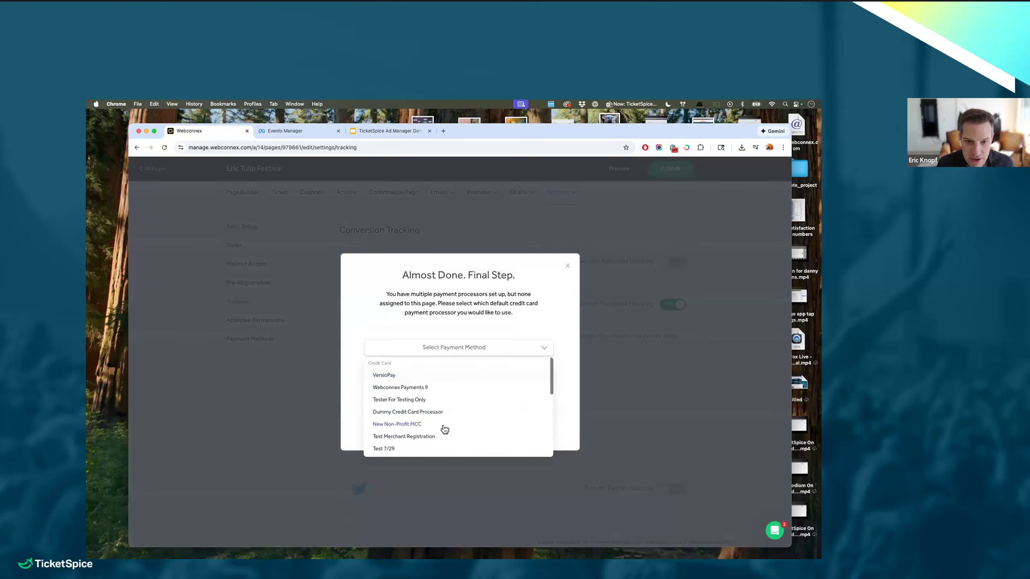
pyautogui.click(425, 400)
pyautogui.click(435, 373)
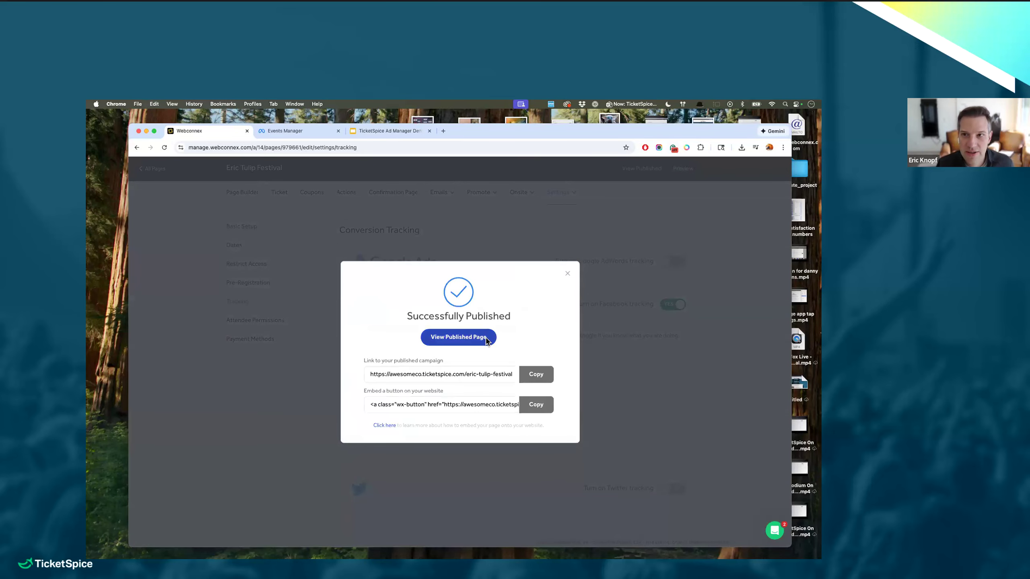
# - View the published event page and check it for a Meta pixel with the Meta Pixel Helper extension
pyautogui.click(483, 337)
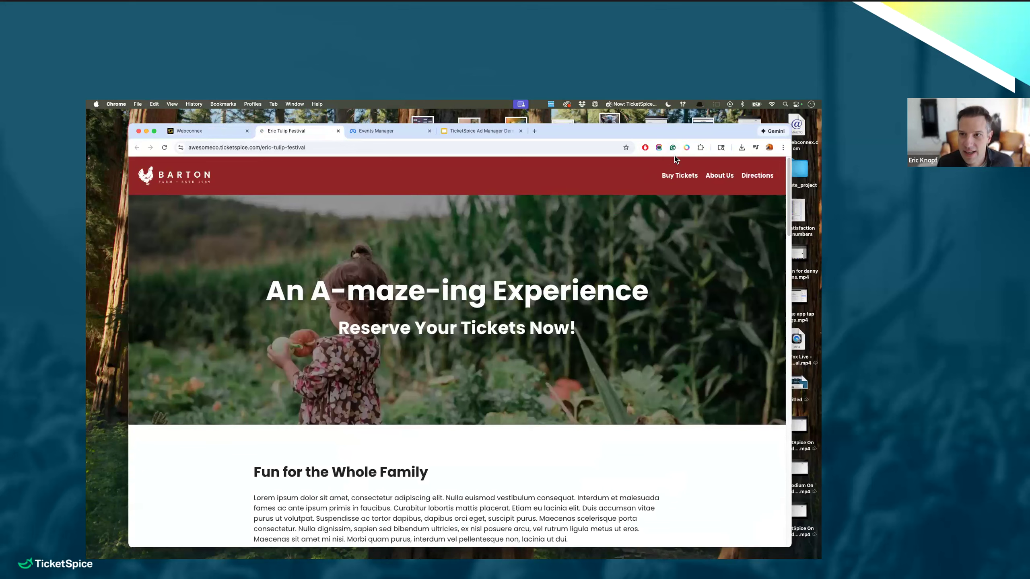
pyautogui.click(701, 148)
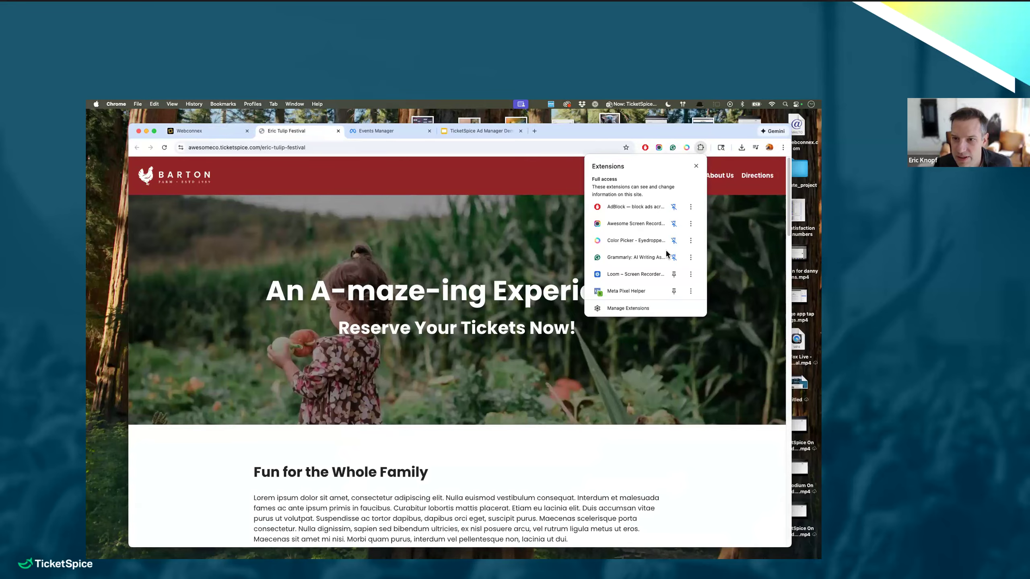
pyautogui.click(640, 292)
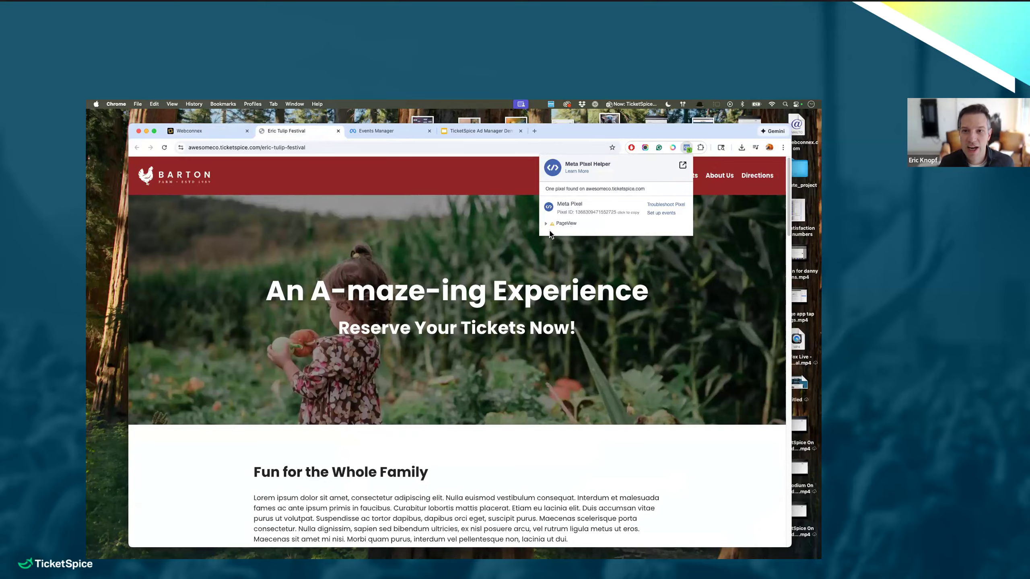
pyautogui.click(535, 294)
# - Choose Jan 31, 2026 at 9:00 AM for the visit and select 3 General Admission tickets
pyautogui.scroll(-10, 533, 292)
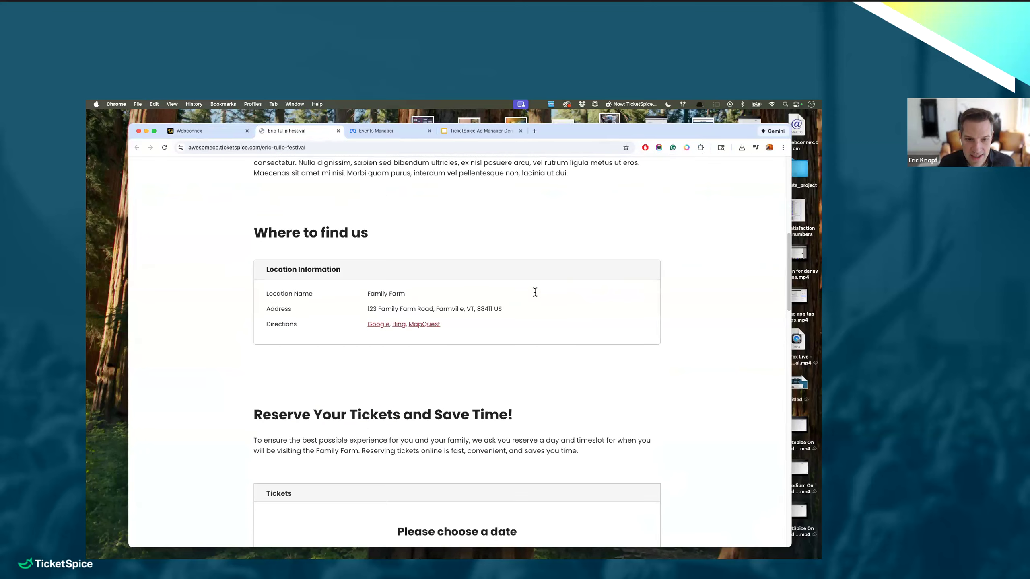
pyautogui.click(484, 306)
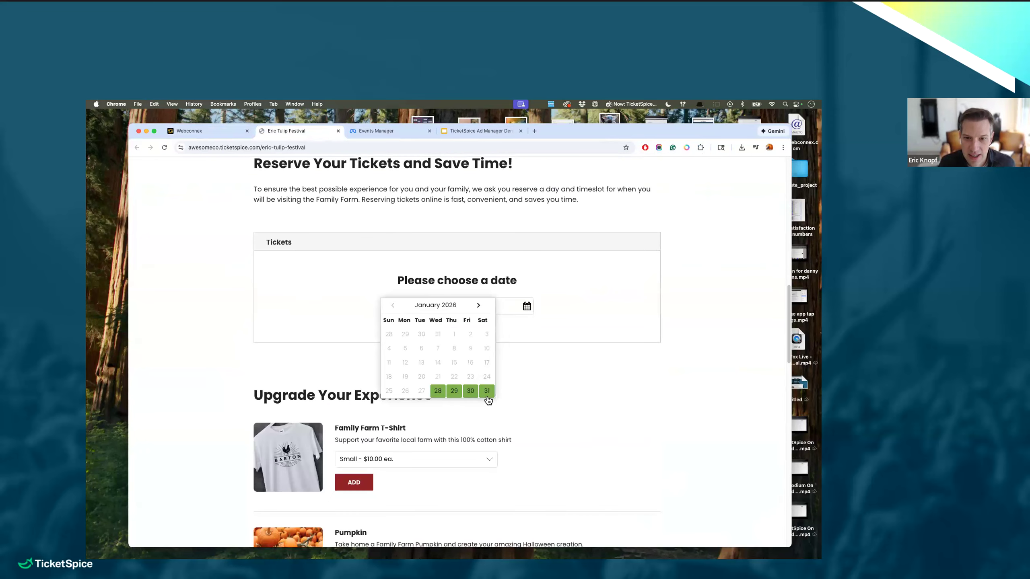
pyautogui.click(487, 396)
pyautogui.click(598, 306)
pyautogui.click(589, 327)
pyautogui.click(631, 291)
pyautogui.click(628, 304)
pyautogui.click(629, 294)
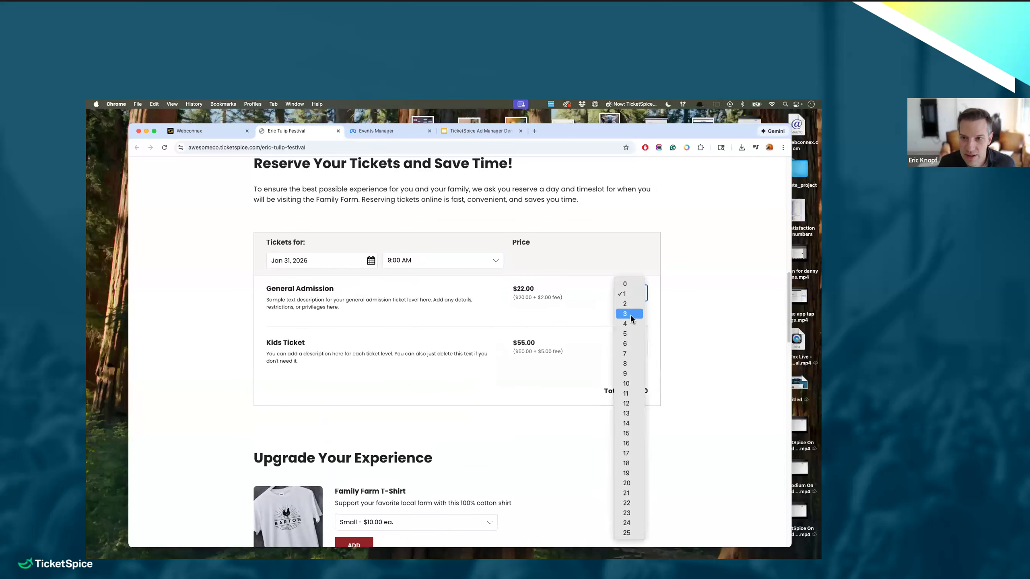
pyautogui.click(631, 316)
# - Examine the PageView event details in Meta Pixel Helper with the tickets selected, then close the helper
pyautogui.click(700, 149)
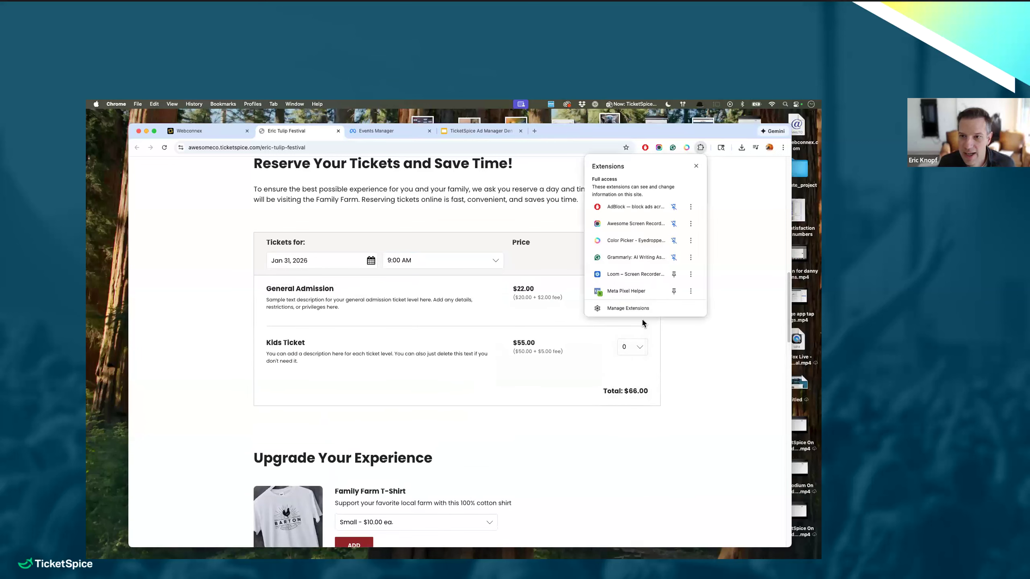
pyautogui.click(621, 291)
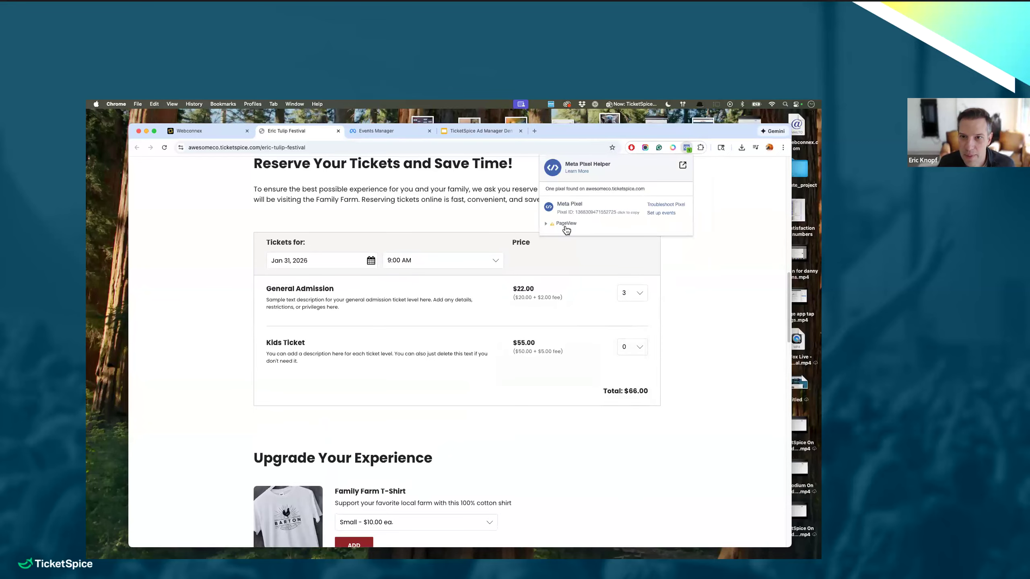
pyautogui.click(547, 224)
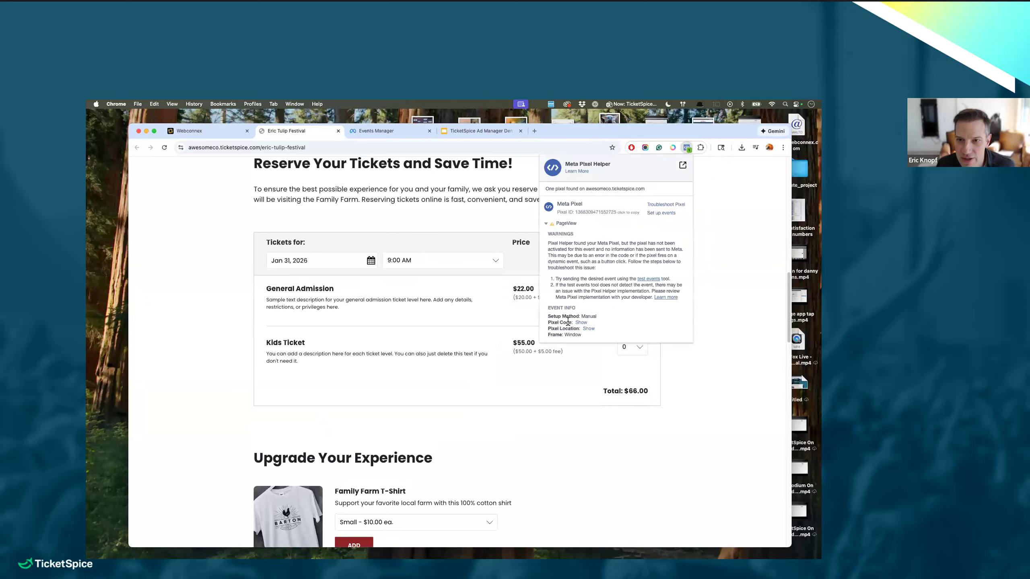
pyautogui.click(620, 429)
# - Add the Small Family Farm T-Shirt to the ticket order
pyautogui.scroll(-3, 620, 429)
pyautogui.scroll(-2, 619, 427)
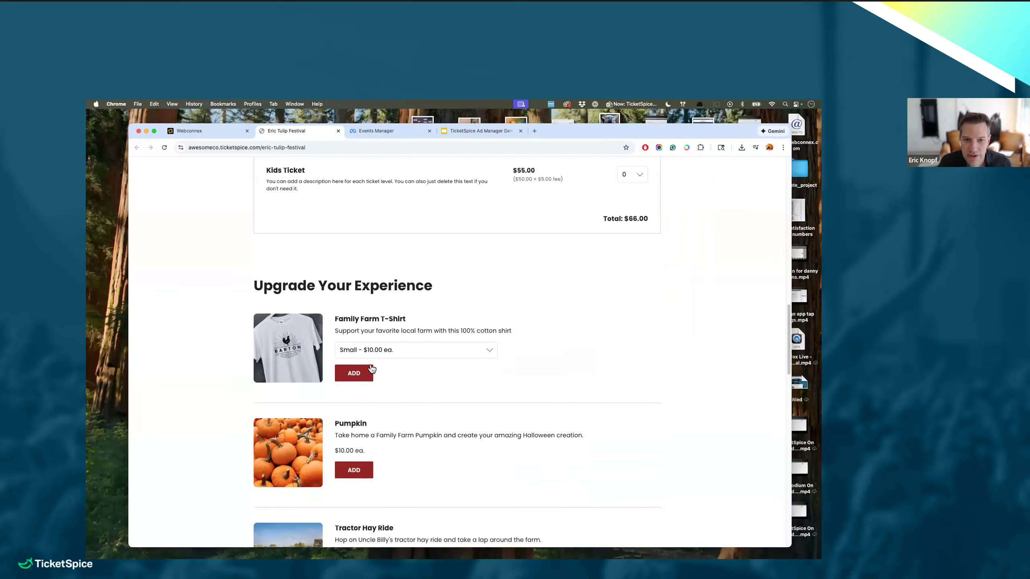
pyautogui.click(357, 374)
# - Enter sample text in the email and first name fields of the billing information
pyautogui.scroll(-5, 359, 454)
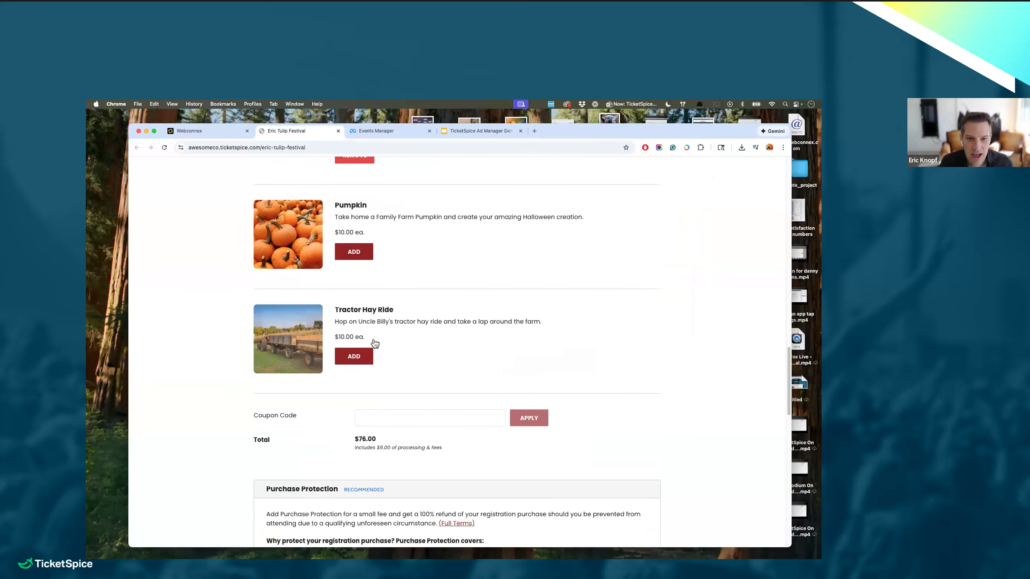
pyautogui.scroll(-7, 374, 345)
pyautogui.scroll(-5, 351, 439)
pyautogui.click(368, 467)
pyautogui.write('eric')
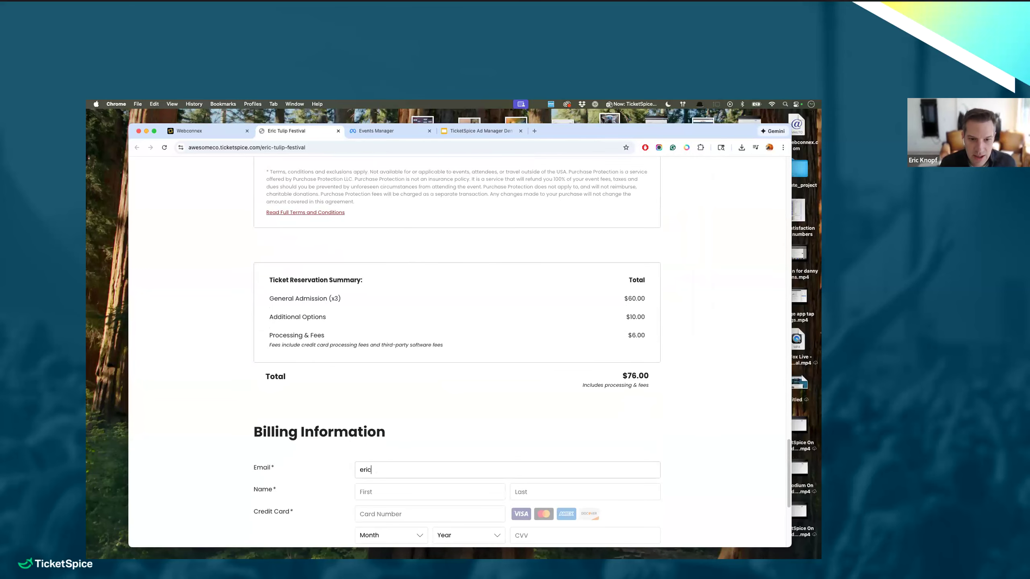
pyautogui.click(701, 147)
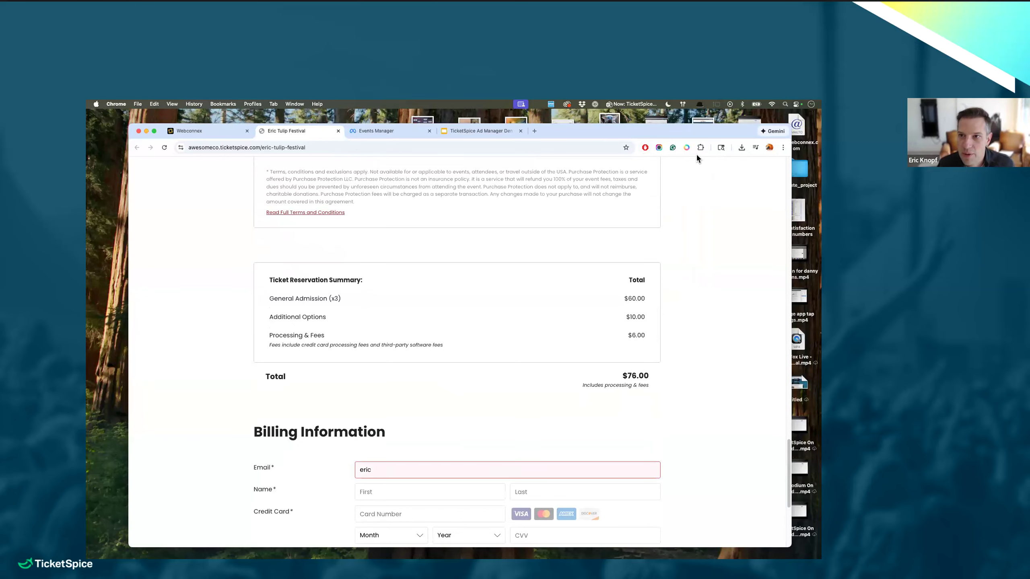
pyautogui.click(427, 498)
pyautogui.write('erc')
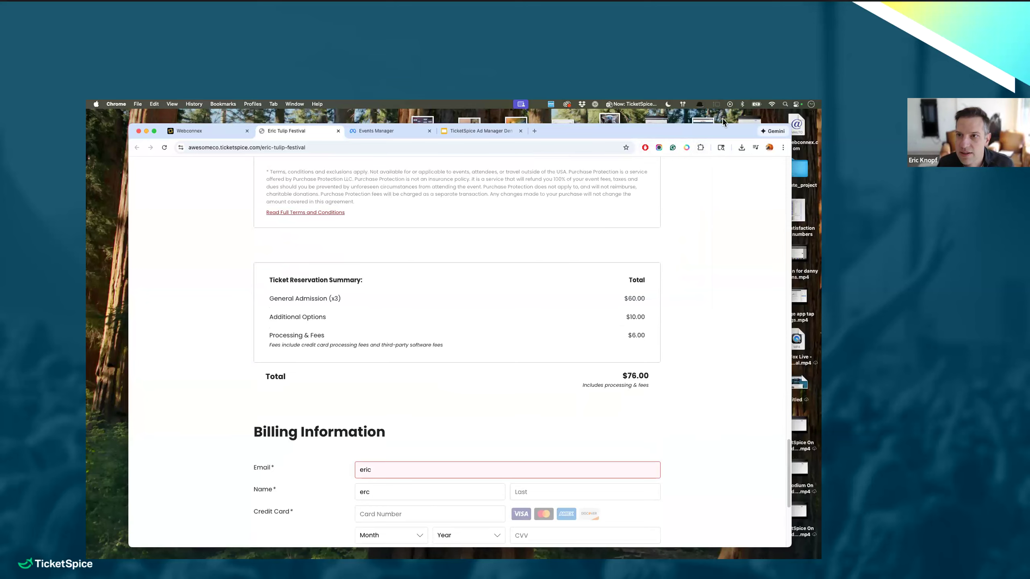
# - Recheck the PageView event's warnings and details in Meta Pixel Helper with the billing fields partly filled in
pyautogui.click(702, 149)
pyautogui.click(653, 290)
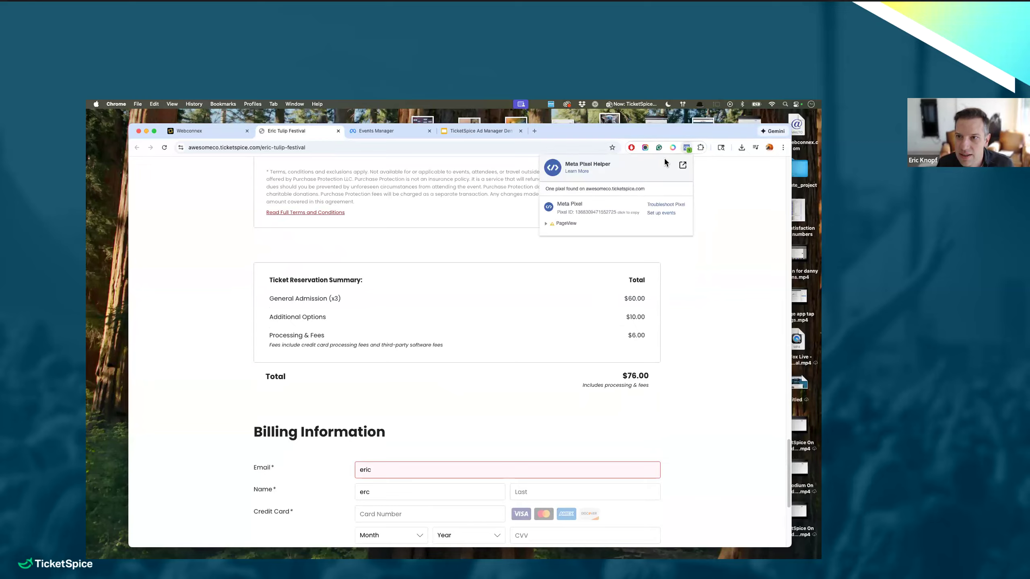
pyautogui.click(546, 224)
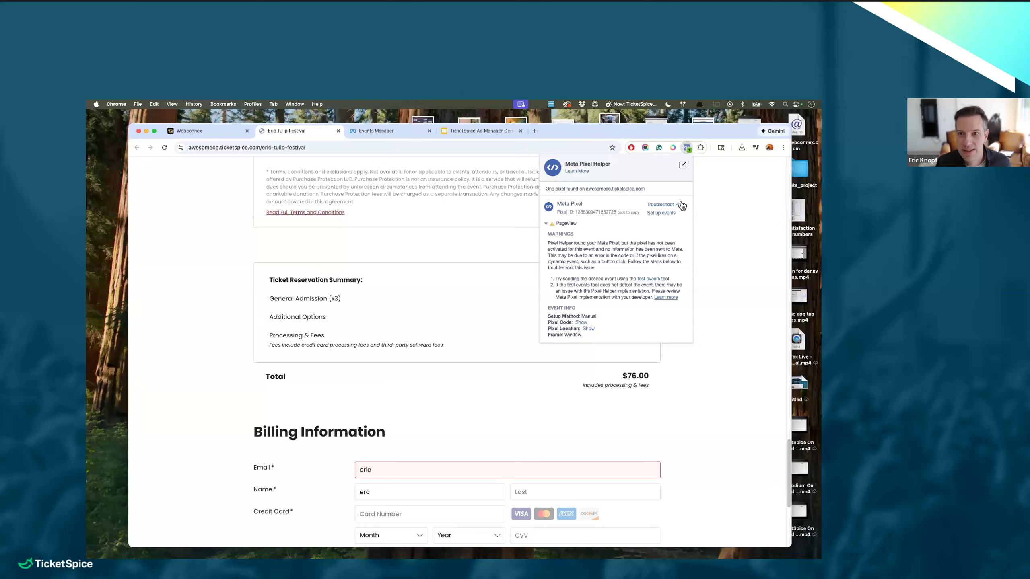
# - Pause AdBlock on the published event site and reload the page
pyautogui.click(632, 148)
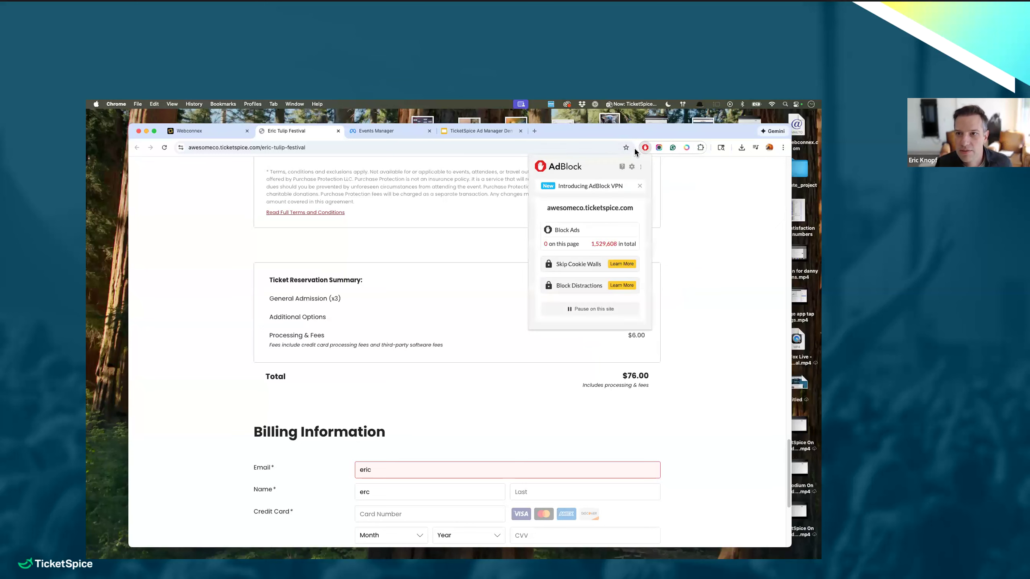
pyautogui.click(607, 310)
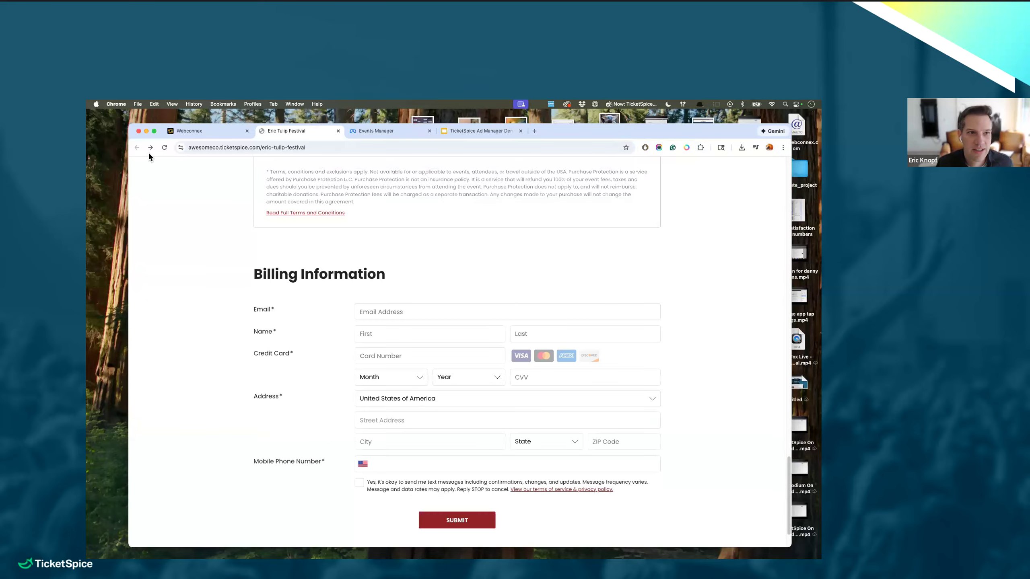
pyautogui.click(164, 148)
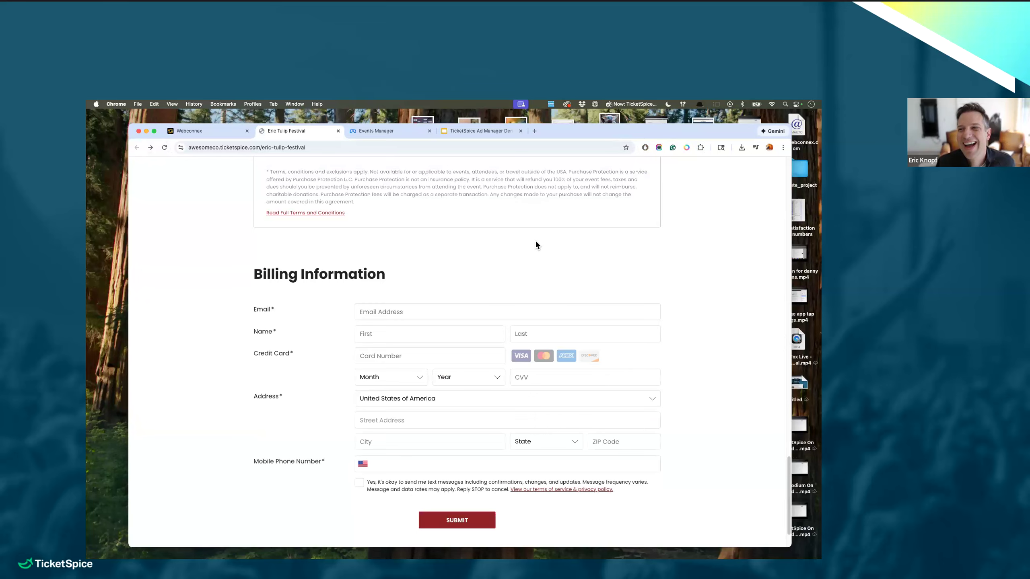
# - Check the reloaded event page's pixel events with Meta Pixel Helper
pyautogui.scroll(5, 567, 261)
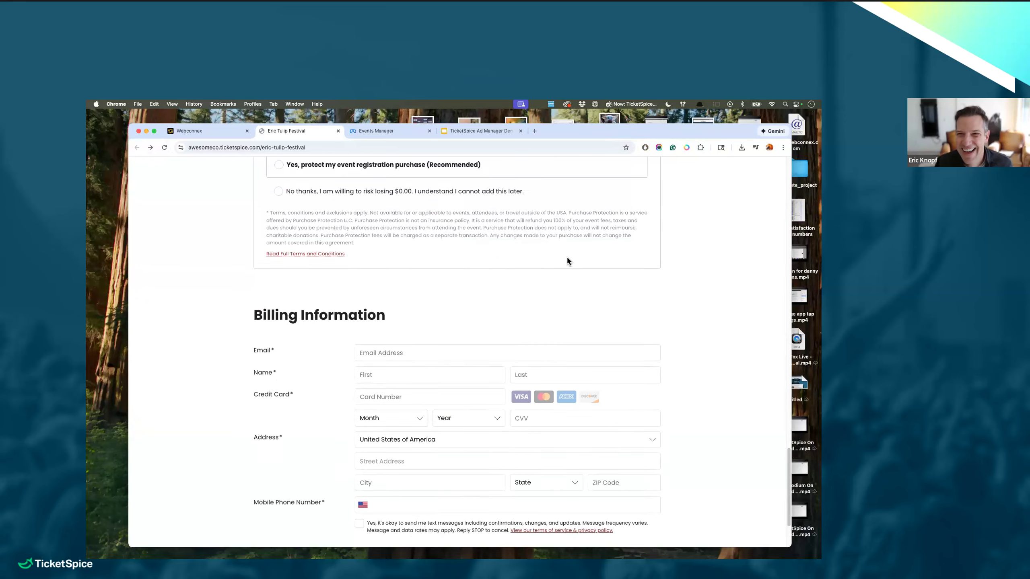
pyautogui.click(701, 147)
pyautogui.click(640, 286)
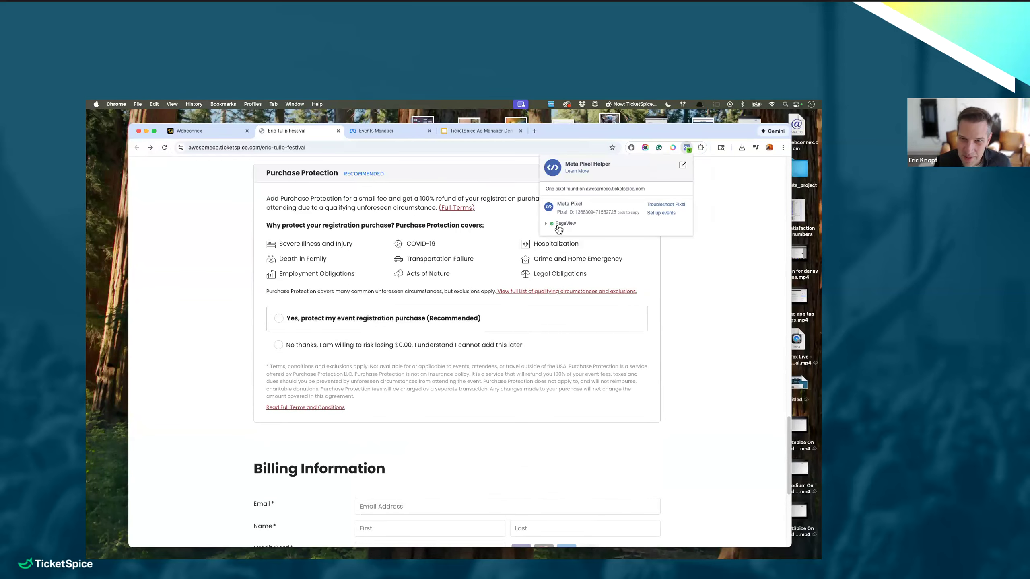
# - Choose January 31, 2026 at 11:00 AM for the visit and set the General Admission quantity to 2
pyautogui.scroll(-3, 536, 330)
pyautogui.scroll(10, 536, 331)
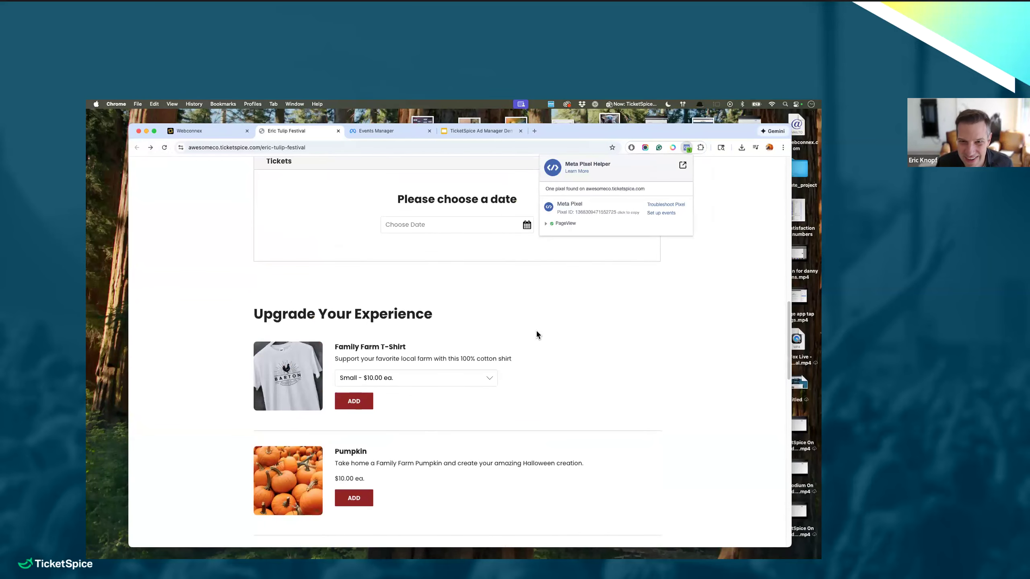
pyautogui.click(513, 376)
pyautogui.click(485, 384)
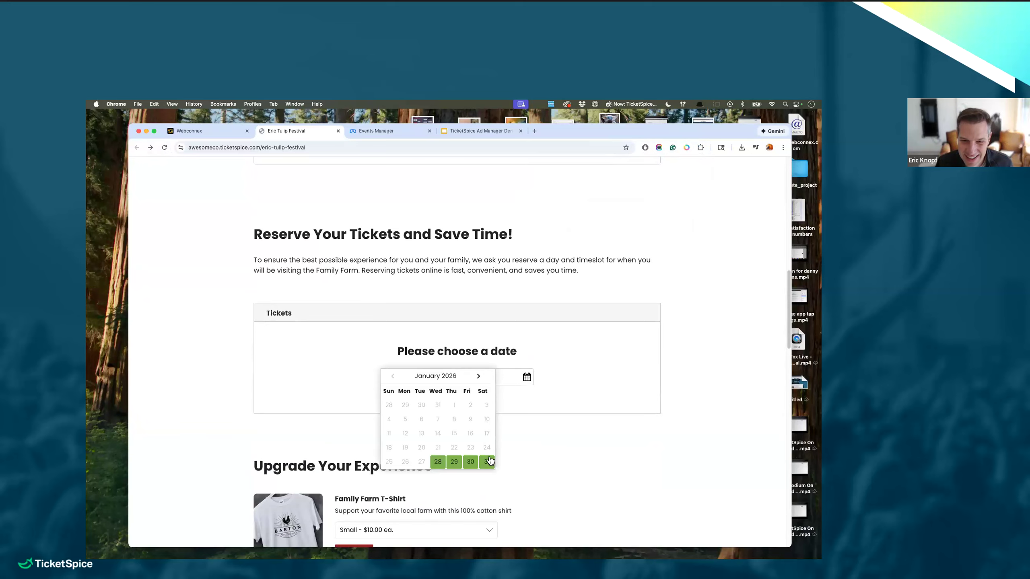
pyautogui.click(571, 386)
pyautogui.click(568, 416)
pyautogui.click(630, 368)
pyautogui.click(635, 389)
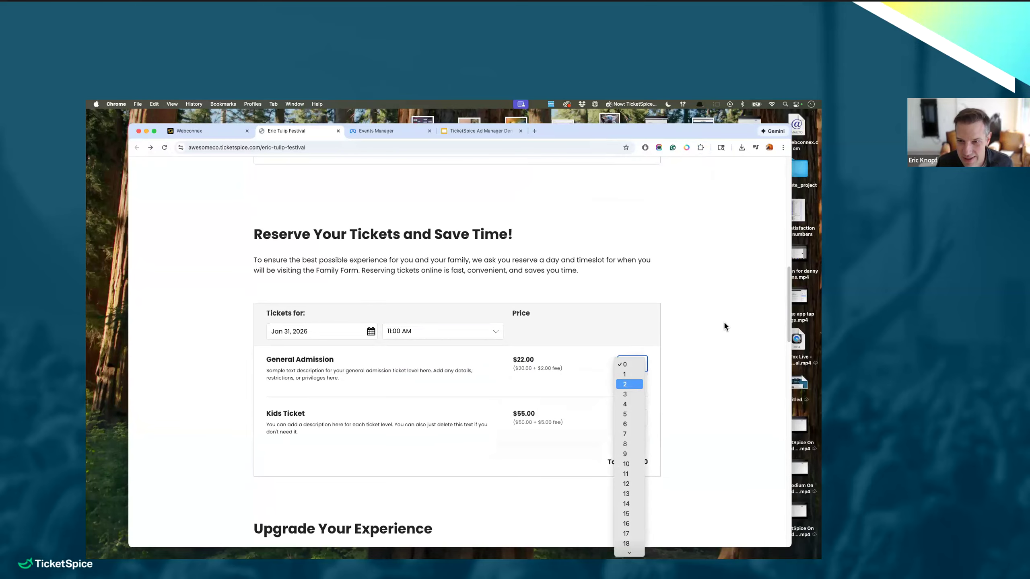
# - Check the AddToCart event's custom parameters and event info for the event page in Meta Pixel Helper
pyautogui.click(701, 148)
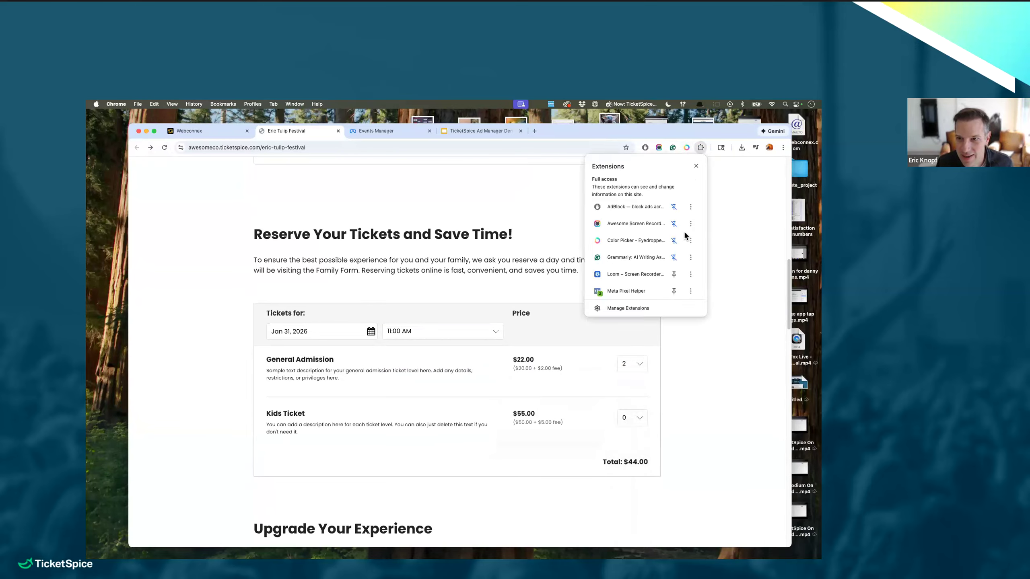
pyautogui.click(646, 286)
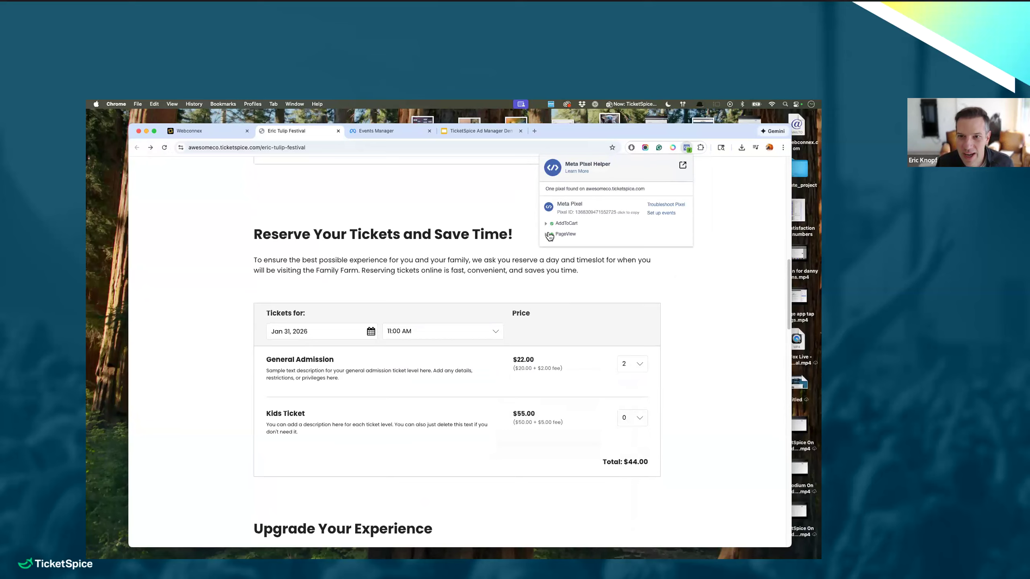
pyautogui.click(547, 224)
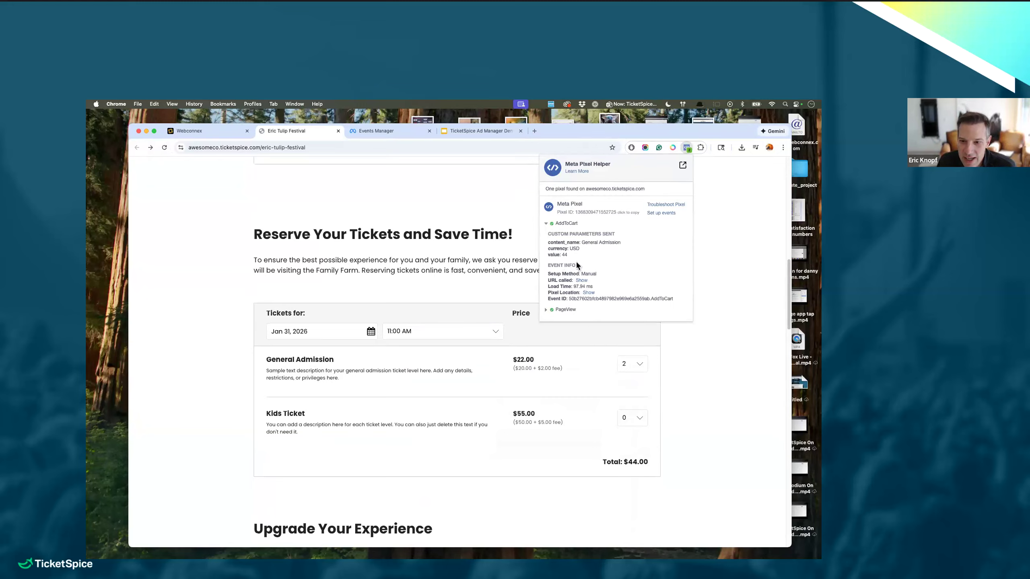
pyautogui.click(726, 430)
# - Enter the sample text "er" in the email field of the billing information
pyautogui.scroll(-15, 723, 430)
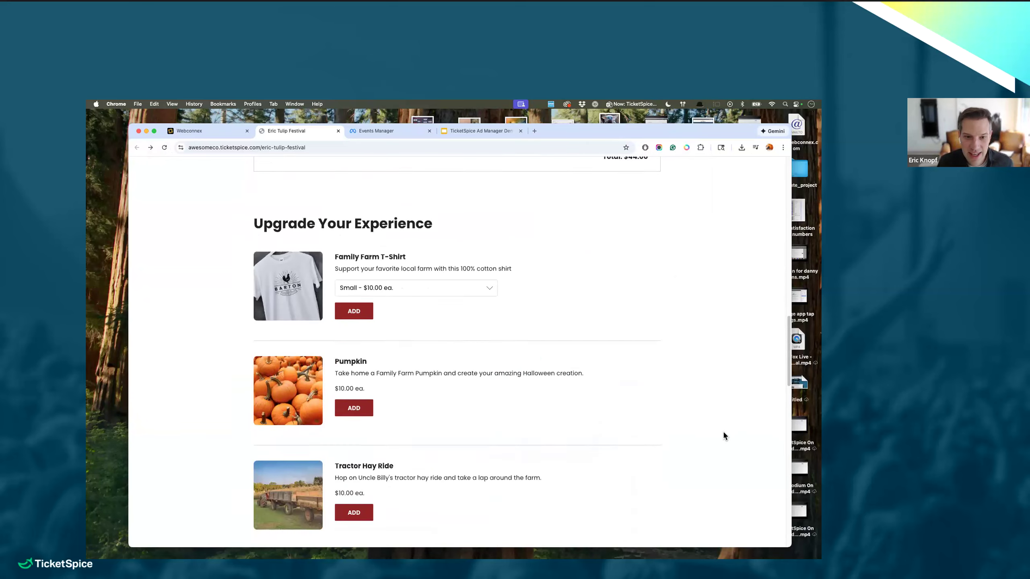
pyautogui.scroll(-10, 421, 489)
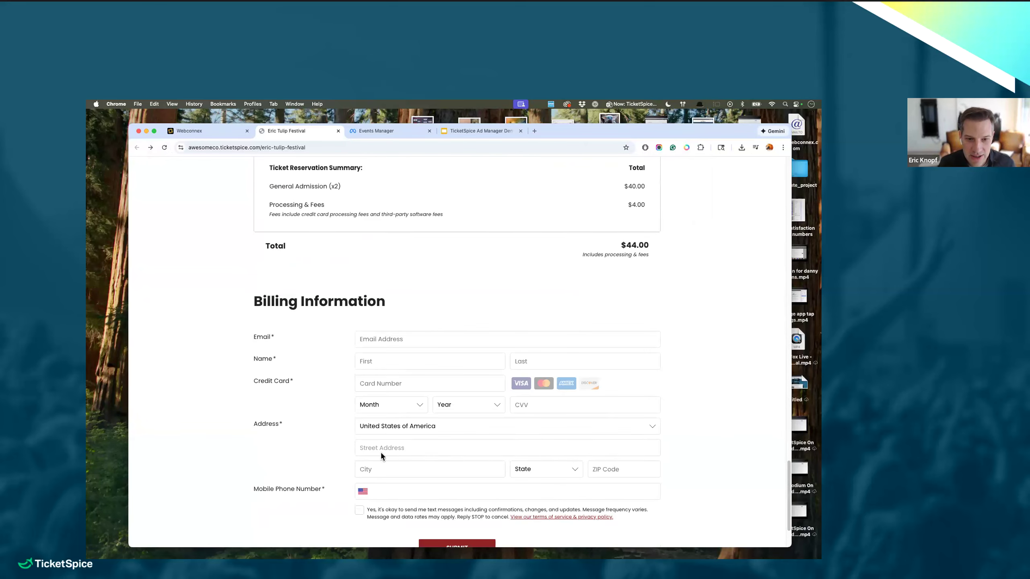
pyautogui.click(392, 340)
pyautogui.write('er')
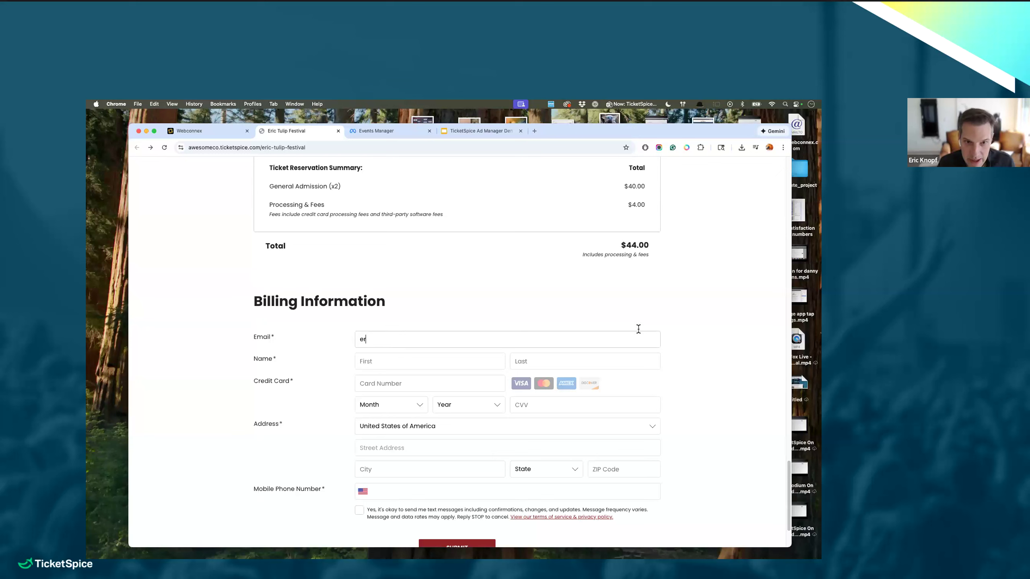
# - Check the InitiateCheckout event's custom parameters and event info in Meta Pixel Helper
pyautogui.click(705, 148)
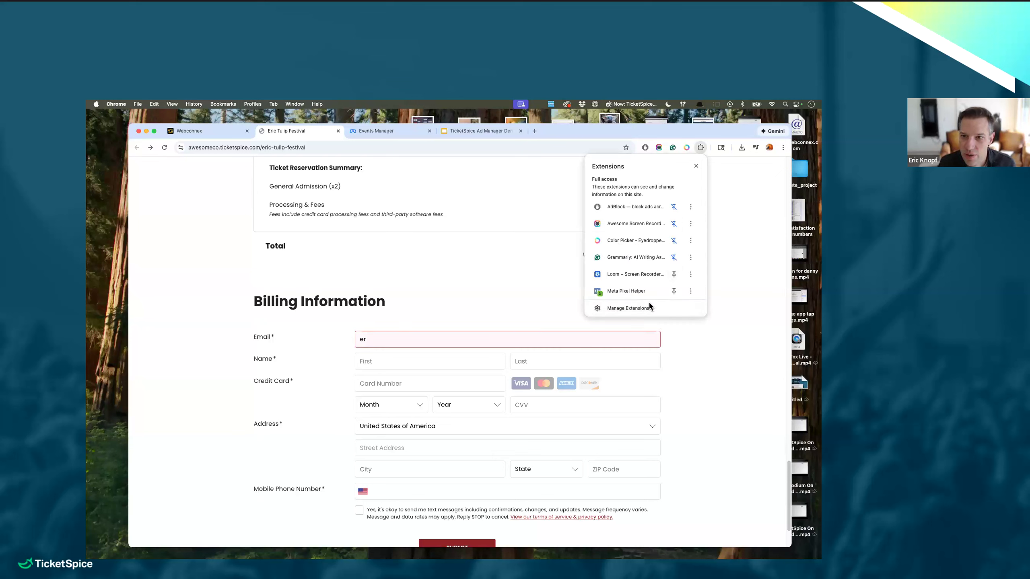
pyautogui.click(646, 291)
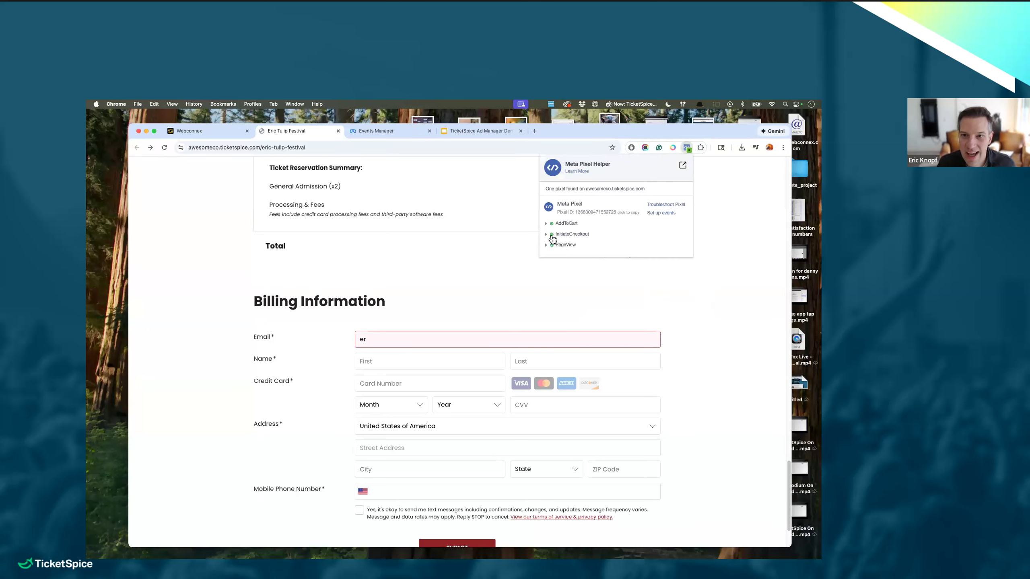
pyautogui.click(546, 234)
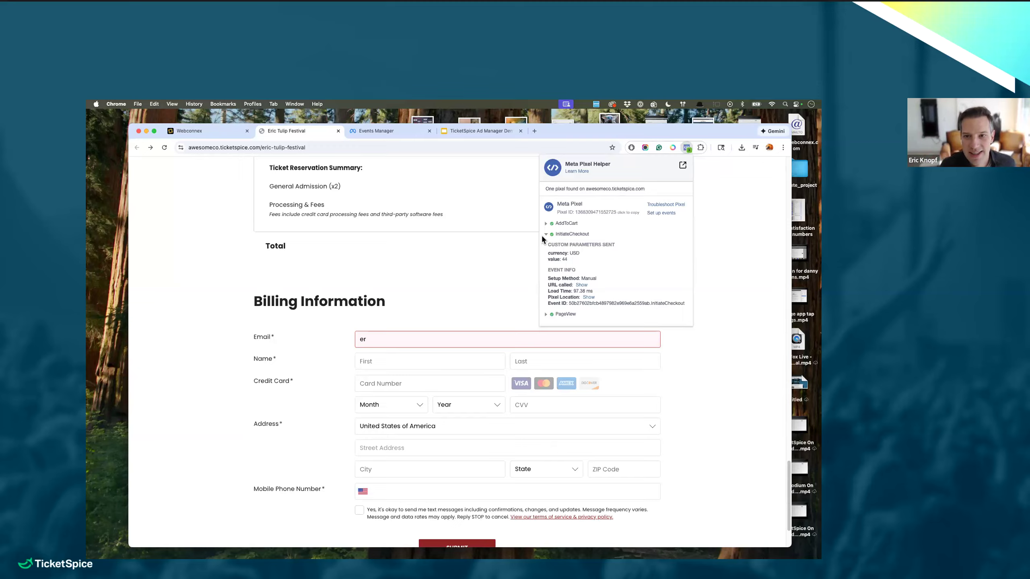
pyautogui.click(533, 248)
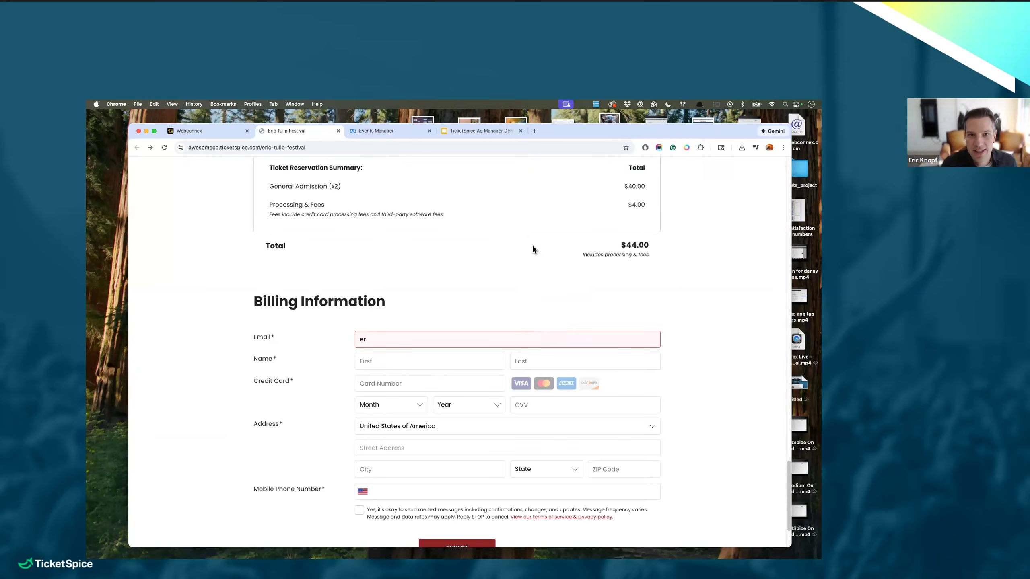
# - Return to the Webconnex page editor, dismiss the publish confirmation, and leave the editor for the Ad Manager
pyautogui.scroll(15, 532, 244)
pyautogui.scroll(15, 495, 312)
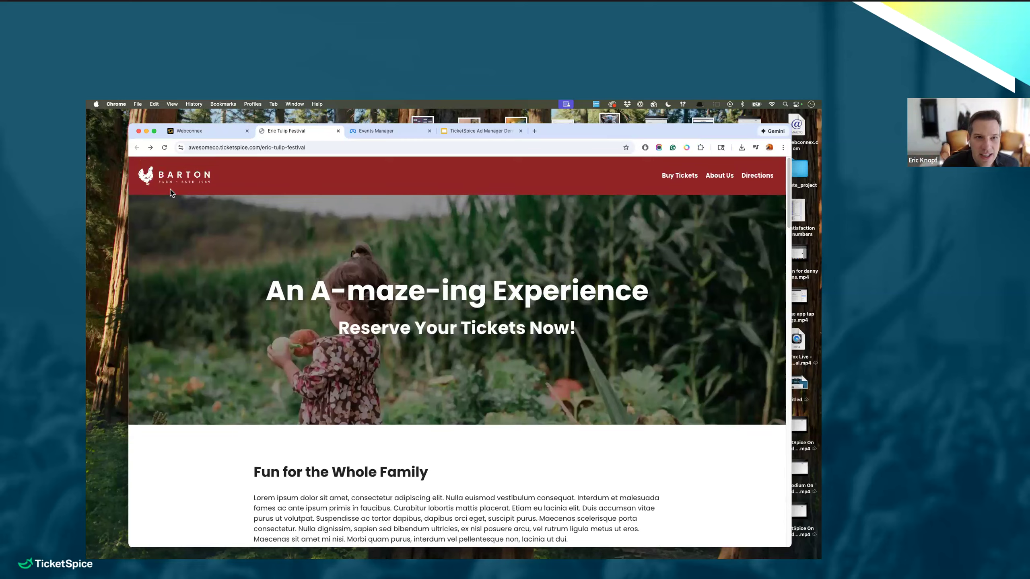
pyautogui.click(206, 132)
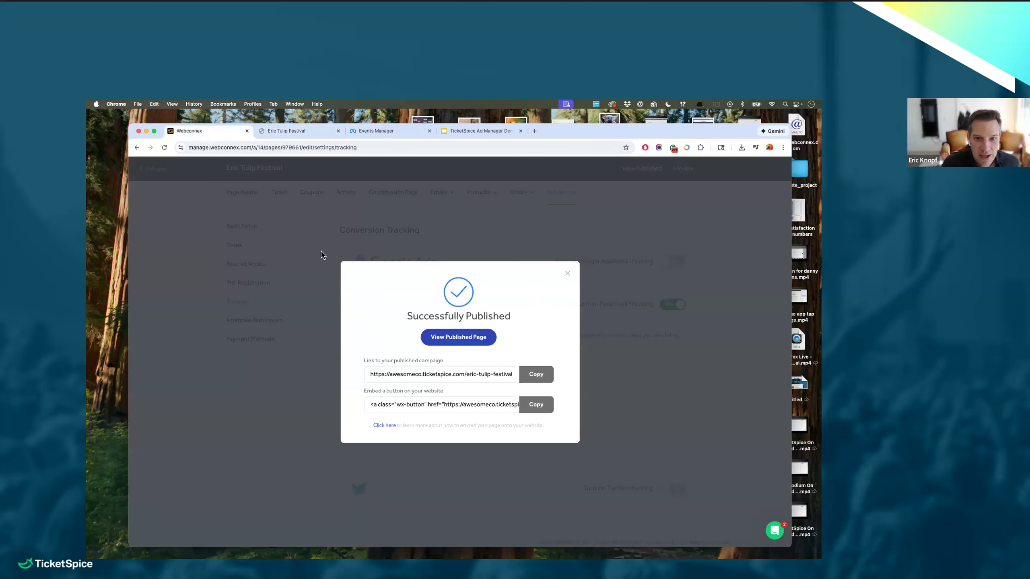
pyautogui.click(567, 274)
pyautogui.click(165, 174)
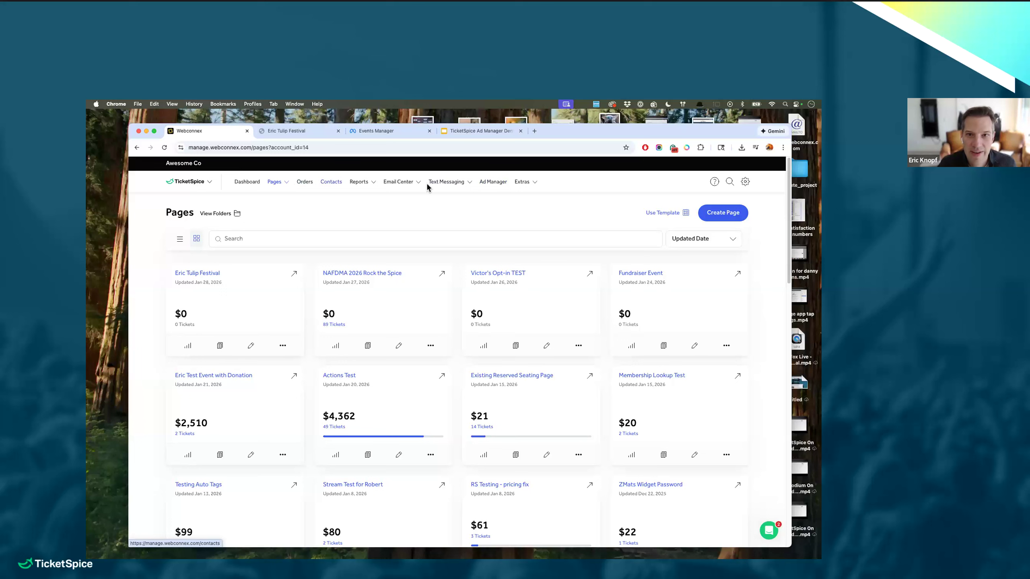
pyautogui.click(495, 182)
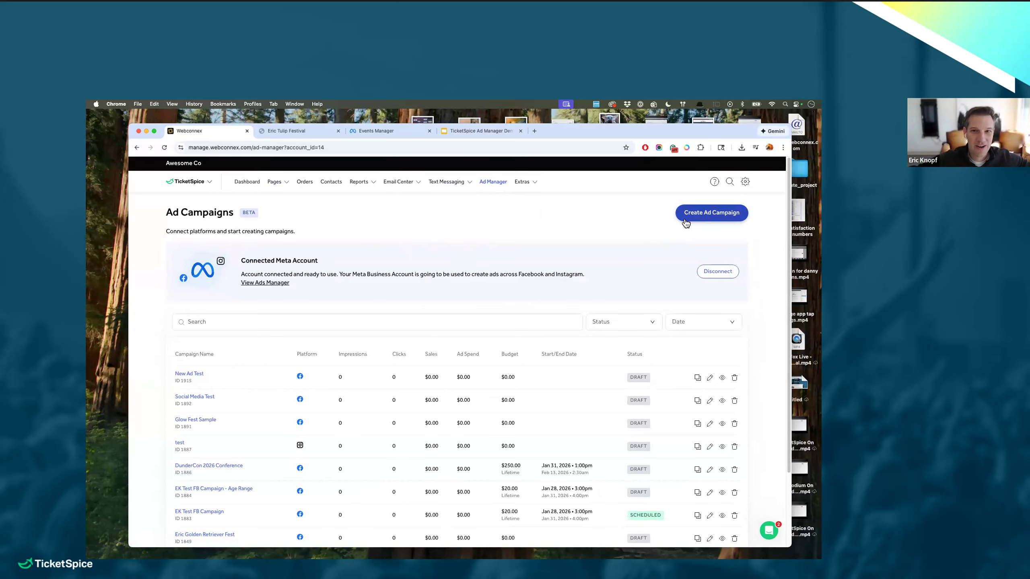
# - Review the Epic Life Test Pixel dataset in Meta Events Manager, and return to the ad campaigns
pyautogui.click(384, 130)
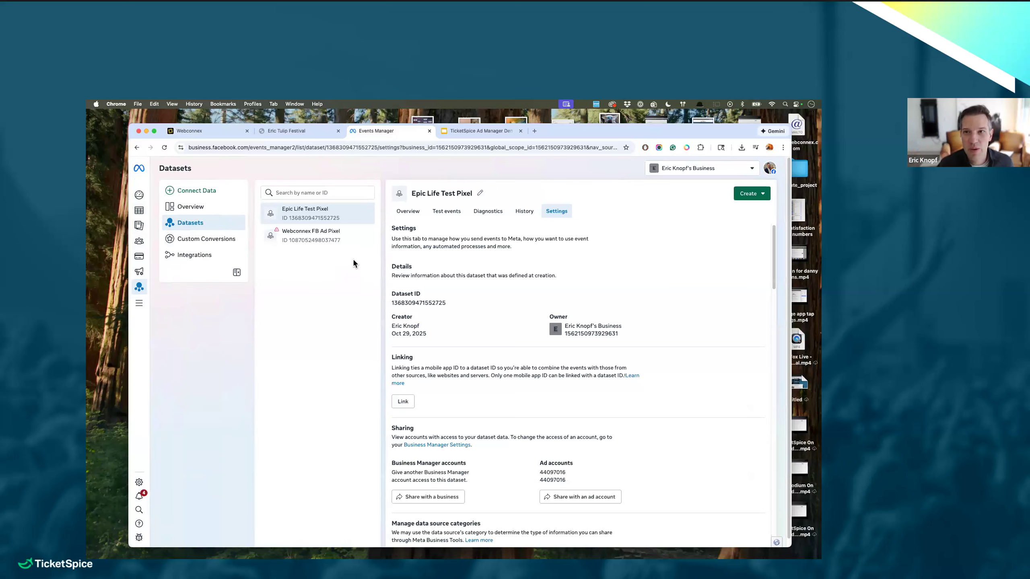
pyautogui.click(201, 134)
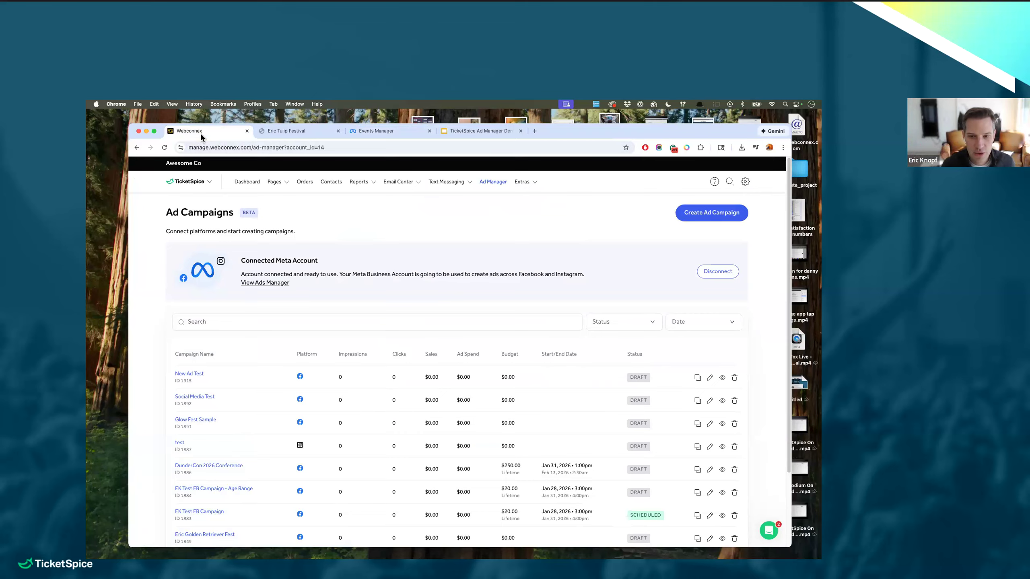
# - Create a new ad campaign and name it "Pro Motocross Race Ad"
pyautogui.click(707, 212)
pyautogui.click(407, 338)
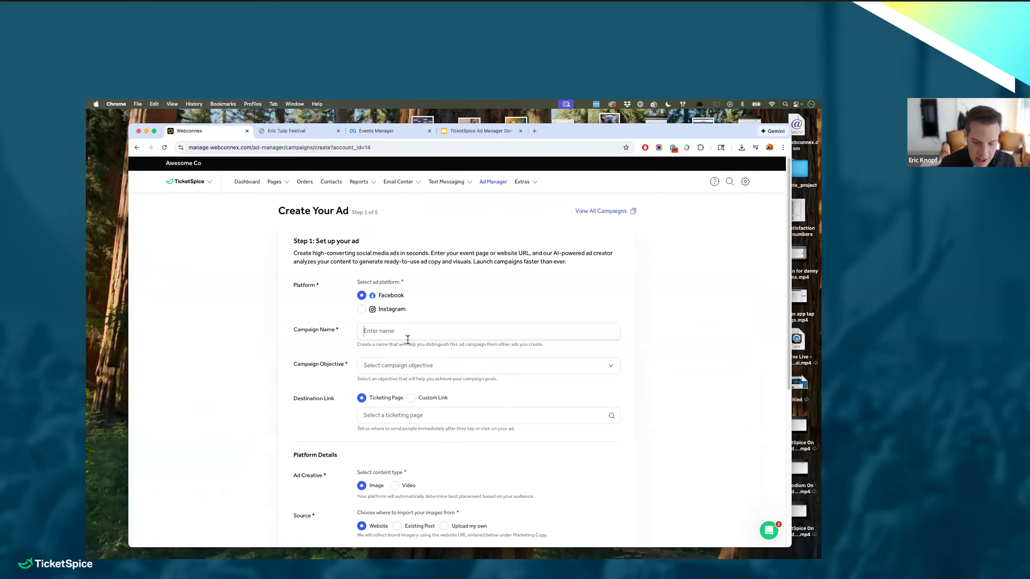
pyautogui.write('Eric')
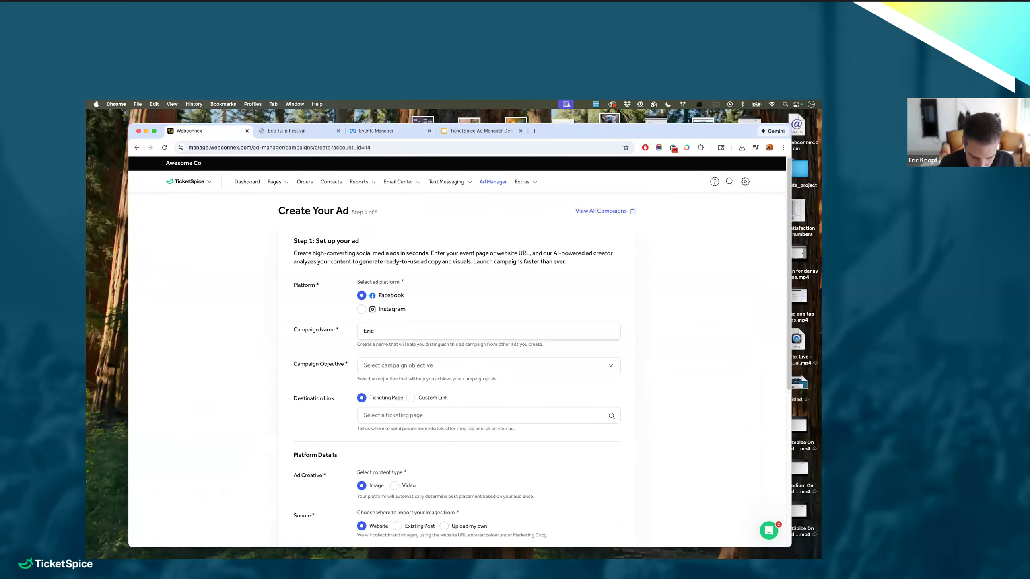
pyautogui.write(' Tulip')
pyautogui.press('BackSpace')
pyautogui.press('BackSpace')
pyautogui.press('BackSpace')
pyautogui.press('BackSpace')
pyautogui.press('BackSpace')
pyautogui.write('Pro Motocross Race Ad')
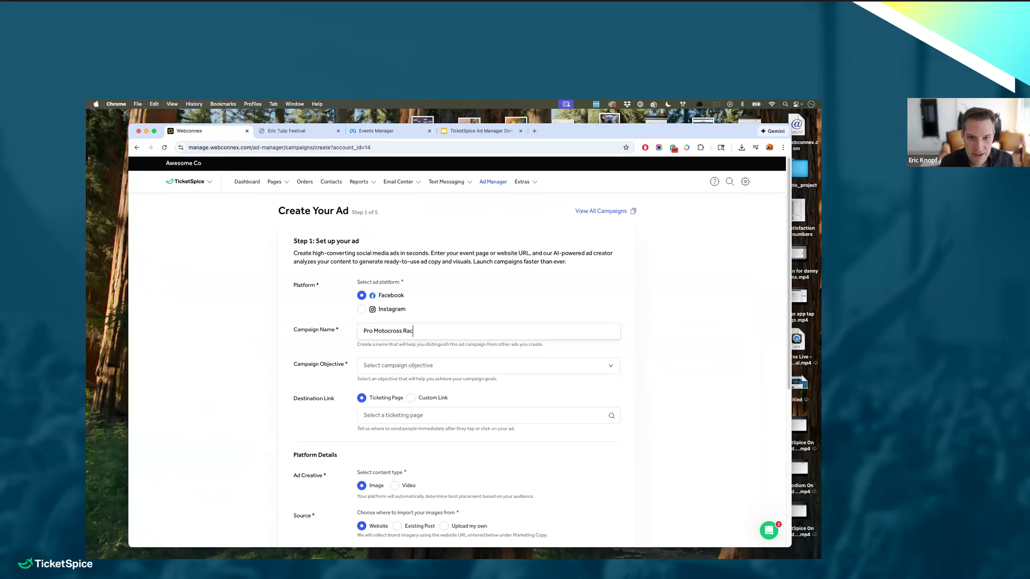
# - Set the campaign objective to Sales (Maximize number of conversions) and the destination link to the Tulip Festival ticketing page
pyautogui.click(388, 371)
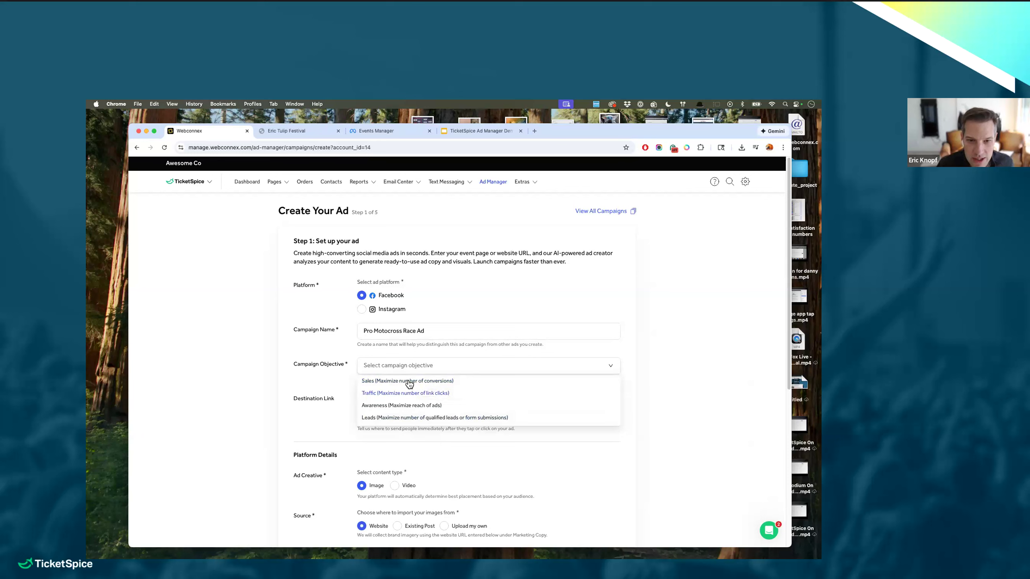
pyautogui.click(413, 382)
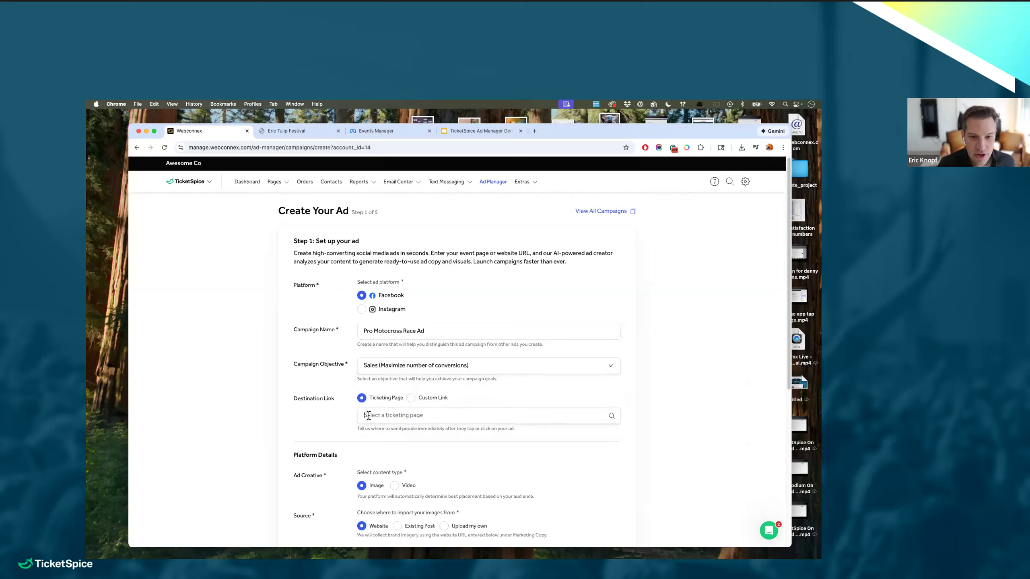
pyautogui.click(367, 416)
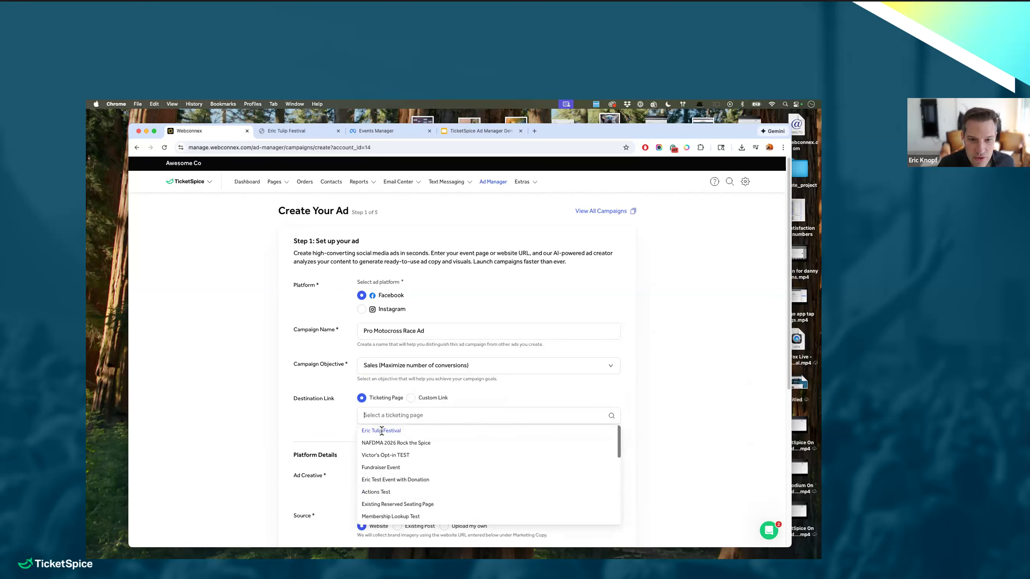
pyautogui.click(382, 432)
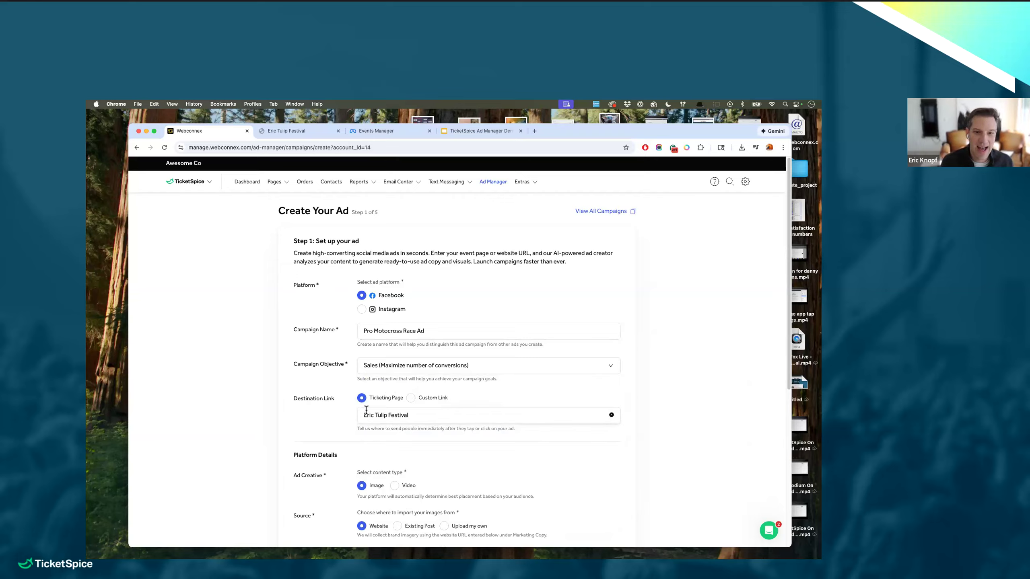
# - Enter the event description "Pro motocross race series featuring Jett Lawrence and Eli Tomac fast pace racing, heart pumping action."
pyautogui.scroll(-3, 406, 412)
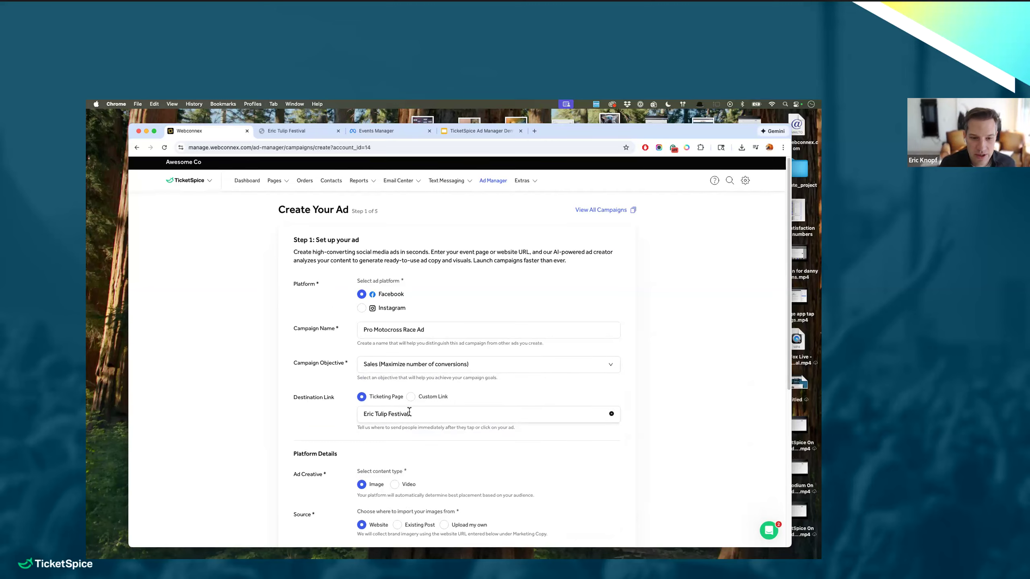
pyautogui.scroll(-4, 409, 412)
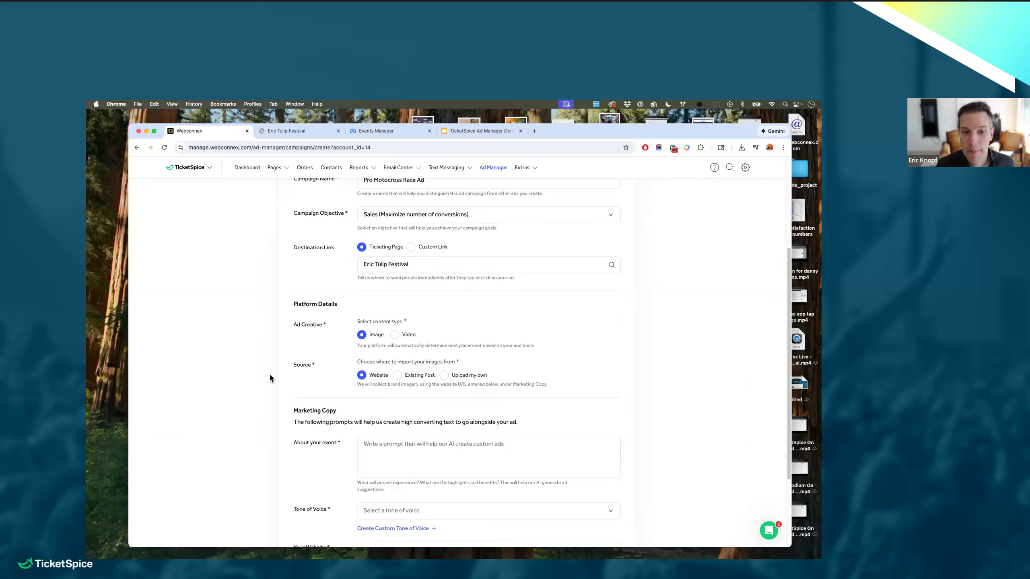
pyautogui.scroll(-1, 327, 382)
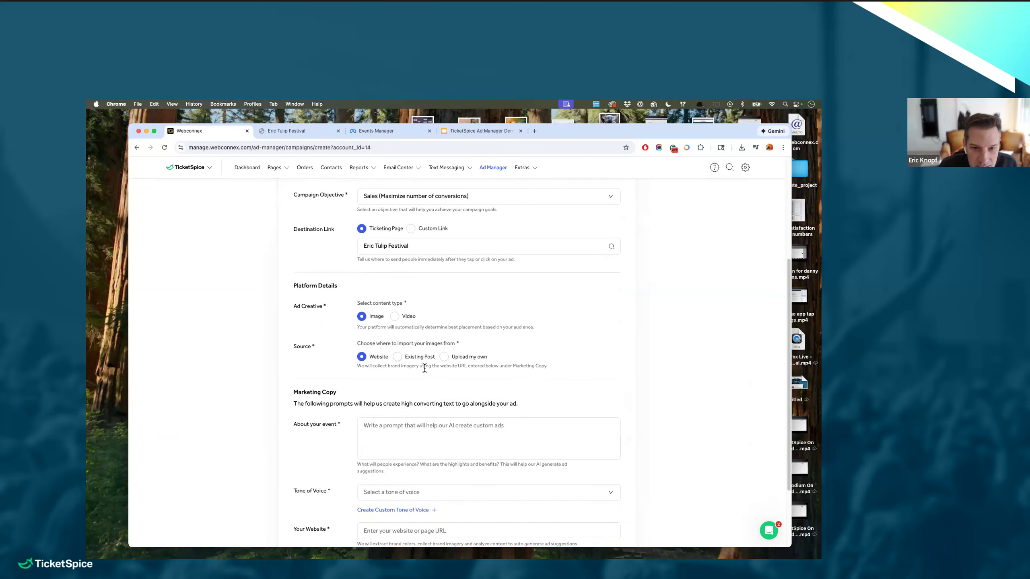
pyautogui.scroll(-3, 367, 405)
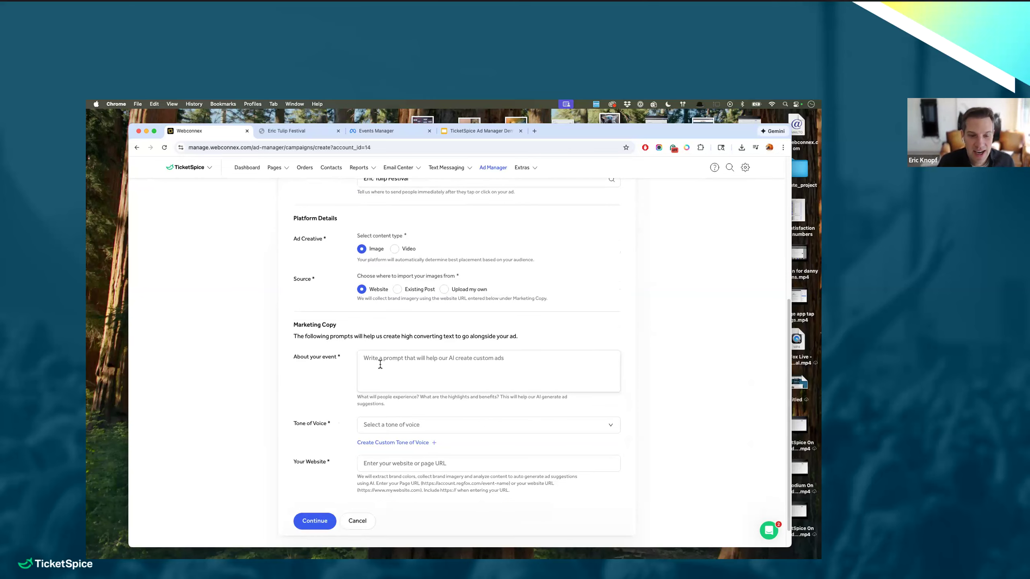
pyautogui.click(380, 365)
pyautogui.write('OPr')
pyautogui.press('BackSpace')
pyautogui.press('BackSpace')
pyautogui.press('BackSpace')
pyautogui.write('Pro motocross race series fearturing')
pyautogui.press('BackSpace')
pyautogui.press('BackSpace')
pyautogui.press('BackSpace')
pyautogui.press('BackSpace')
pyautogui.press('BackSpace')
pyautogui.press('BackSpace')
pyautogui.press('BackSpace')
pyautogui.press('BackSpace')
pyautogui.write('turing ')
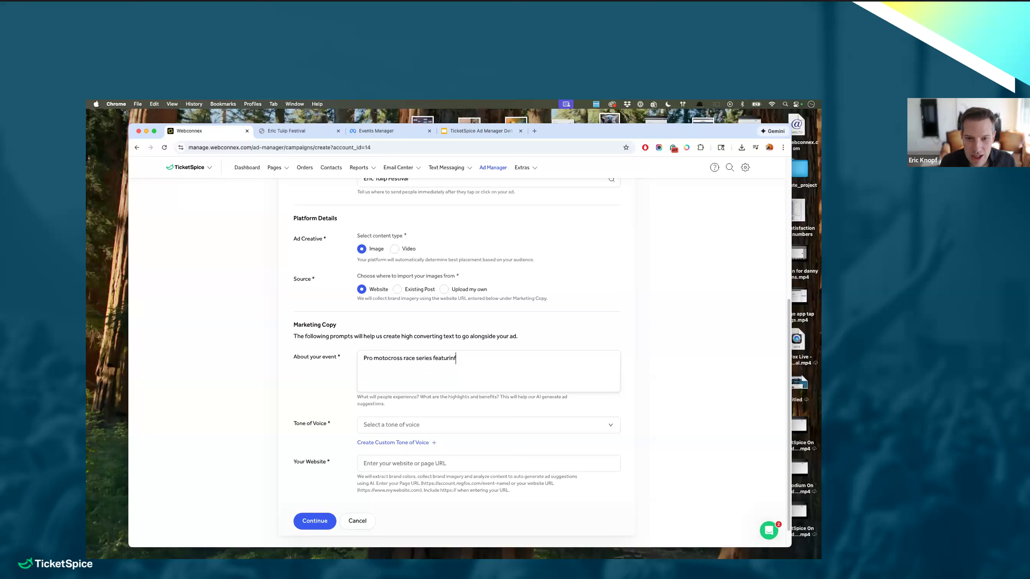
pyautogui.write('Jett Lawre')
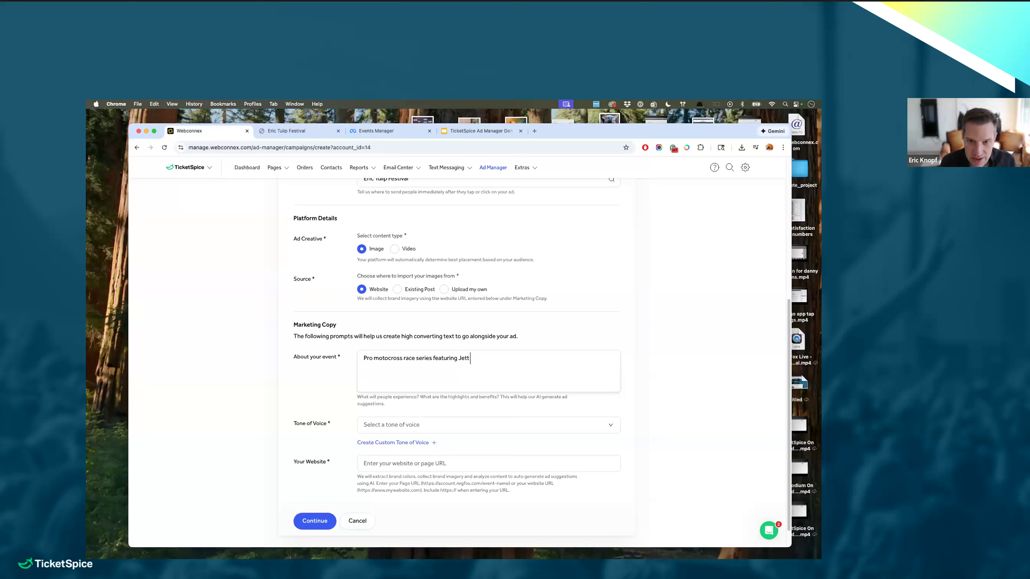
pyautogui.press('BackSpace')
pyautogui.press('BackSpace')
pyautogui.press('BackSpace')
pyautogui.write('w')
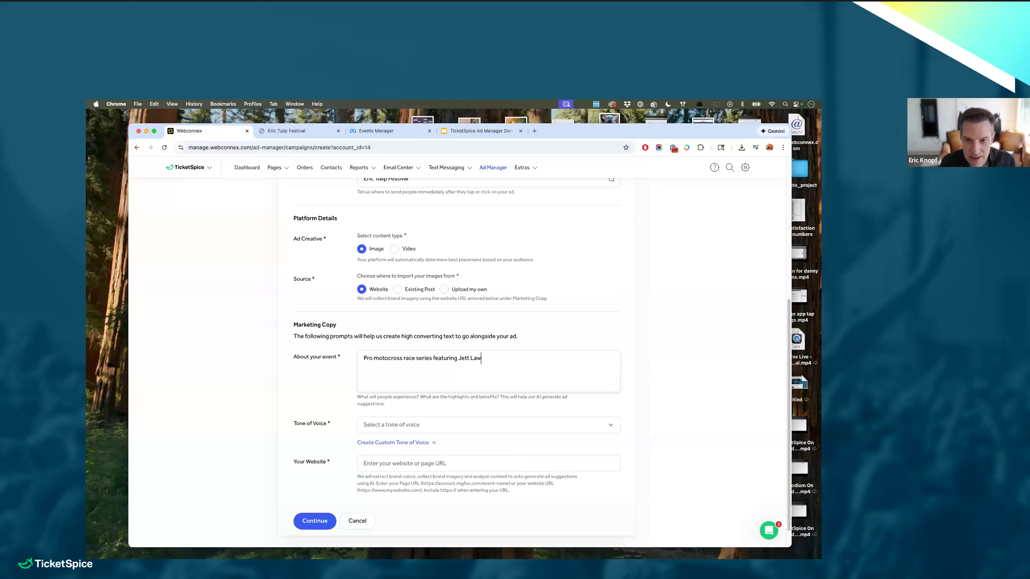
pyautogui.write('rence and')
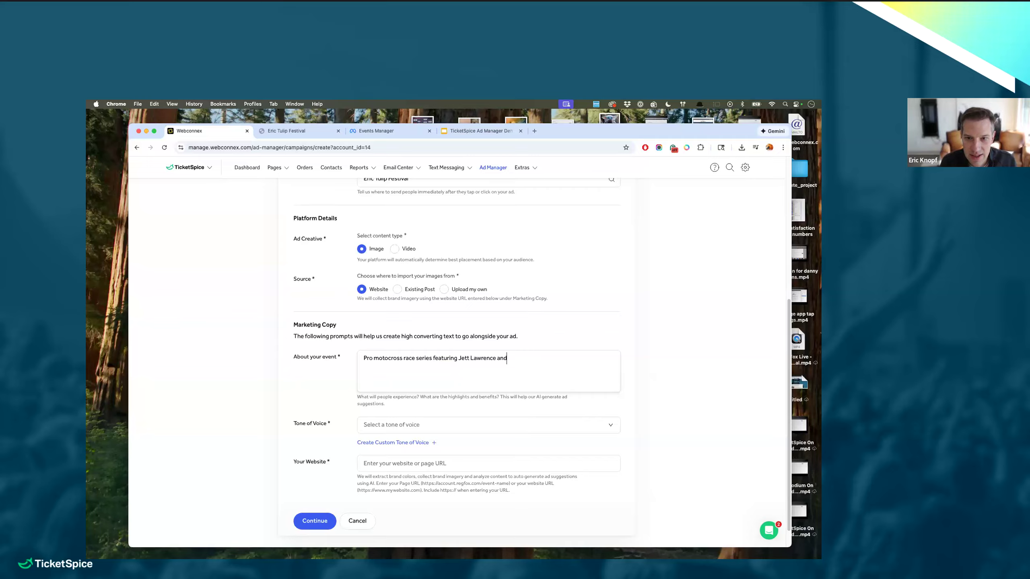
pyautogui.write(' Eli Tomac fast pace ra')
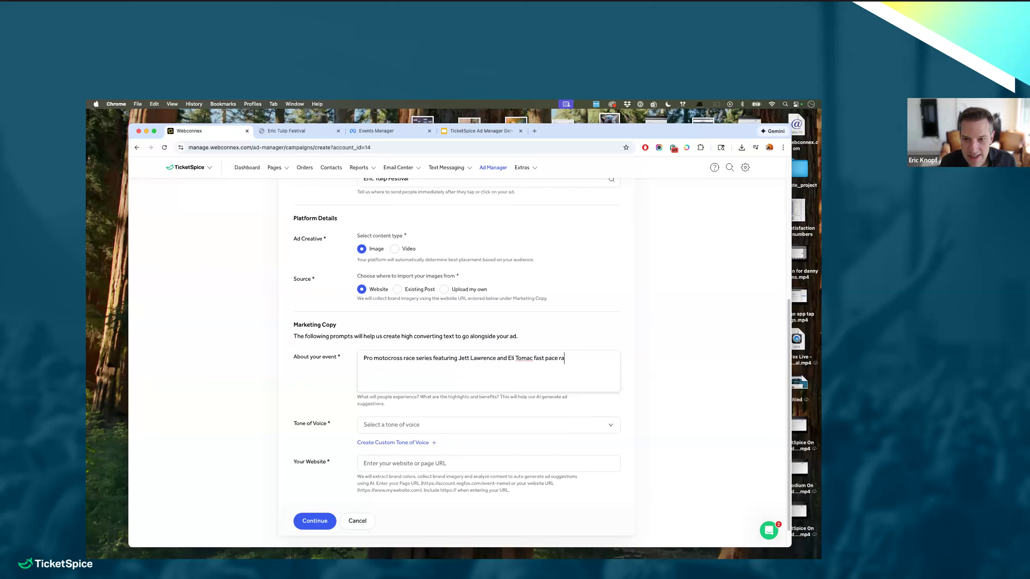
pyautogui.write('cing, heart p')
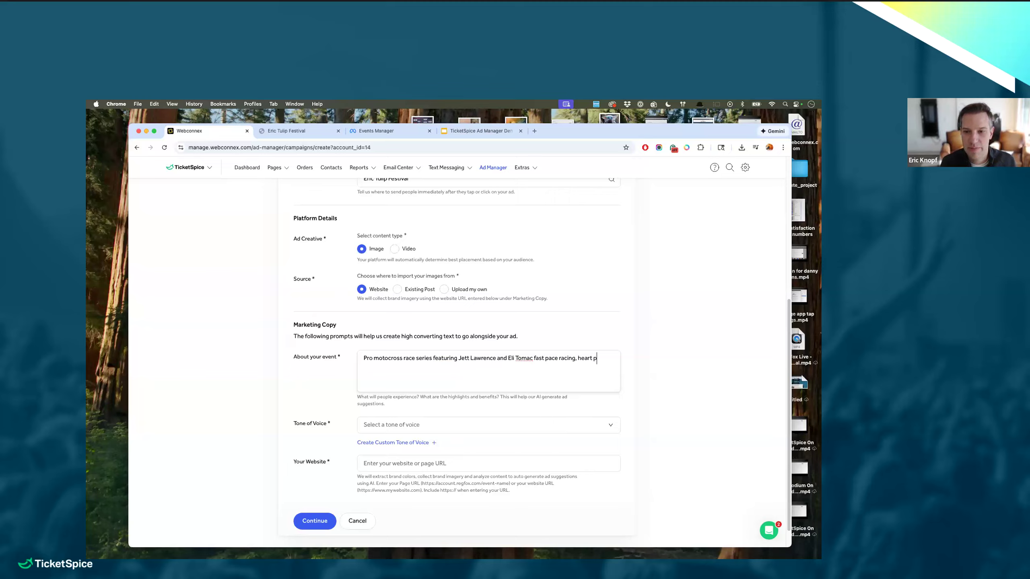
pyautogui.write('umping action.')
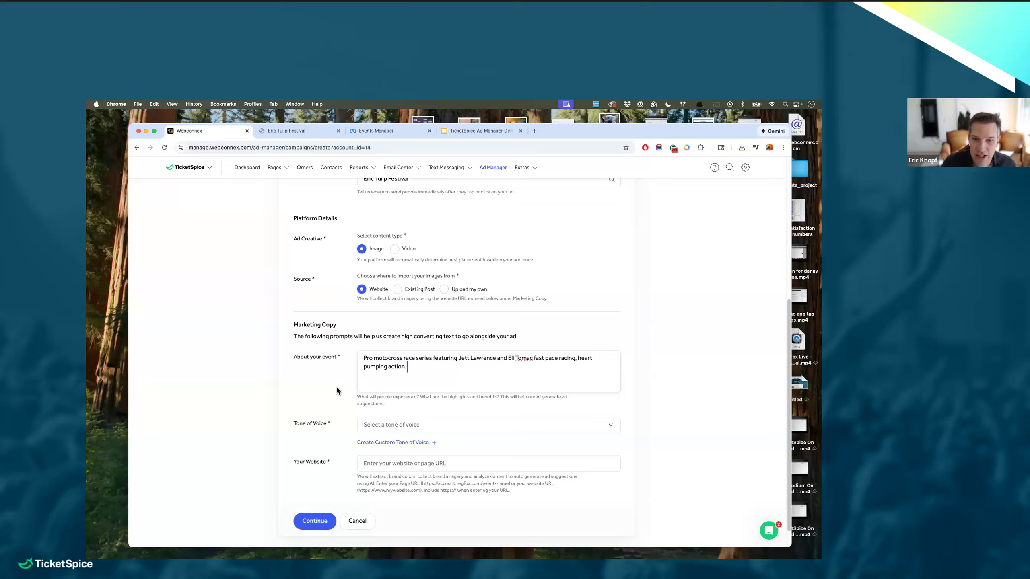
pyautogui.press('Return')
pyautogui.write('asdsadsa')
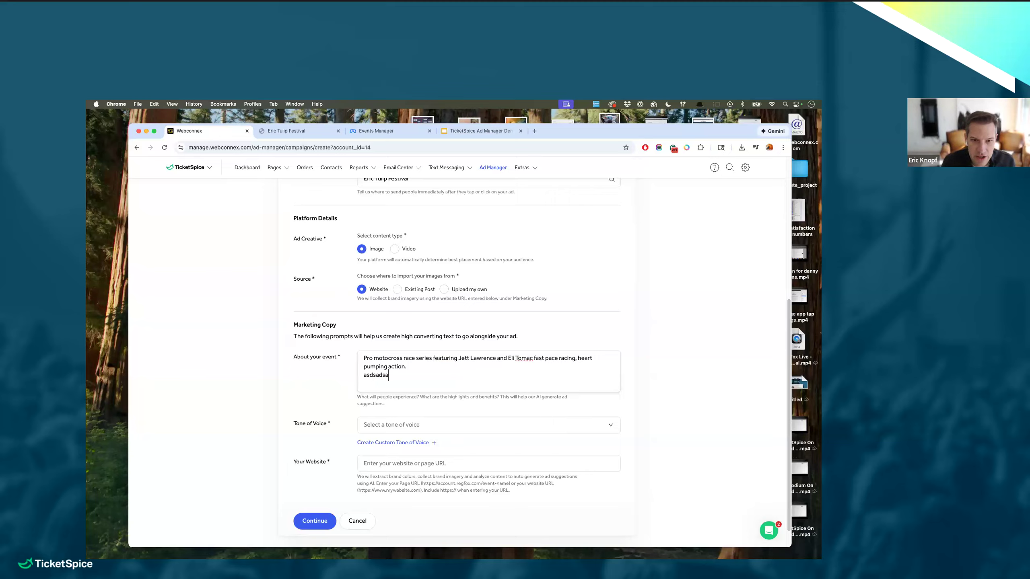
pyautogui.moveTo(390, 376); pyautogui.dragTo(362, 376)
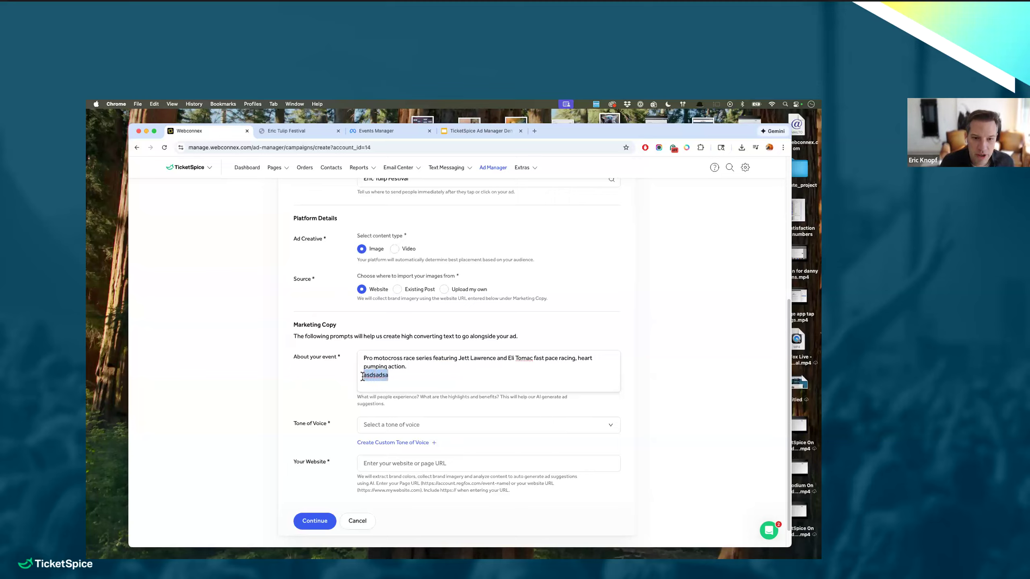
pyautogui.press('BackSpace')
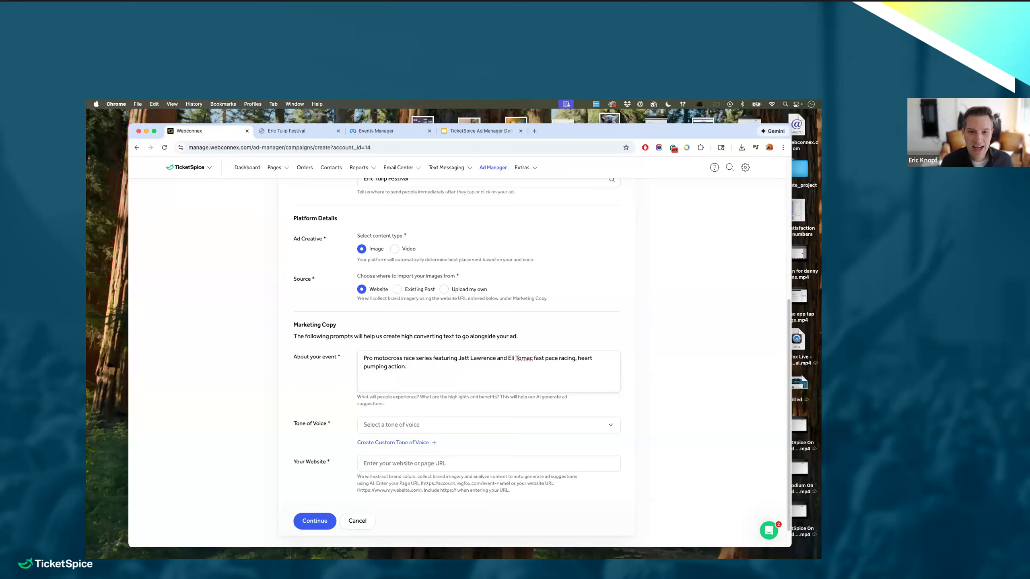
# - Append "Memories of life" to the end of the event description
pyautogui.write('Memor')
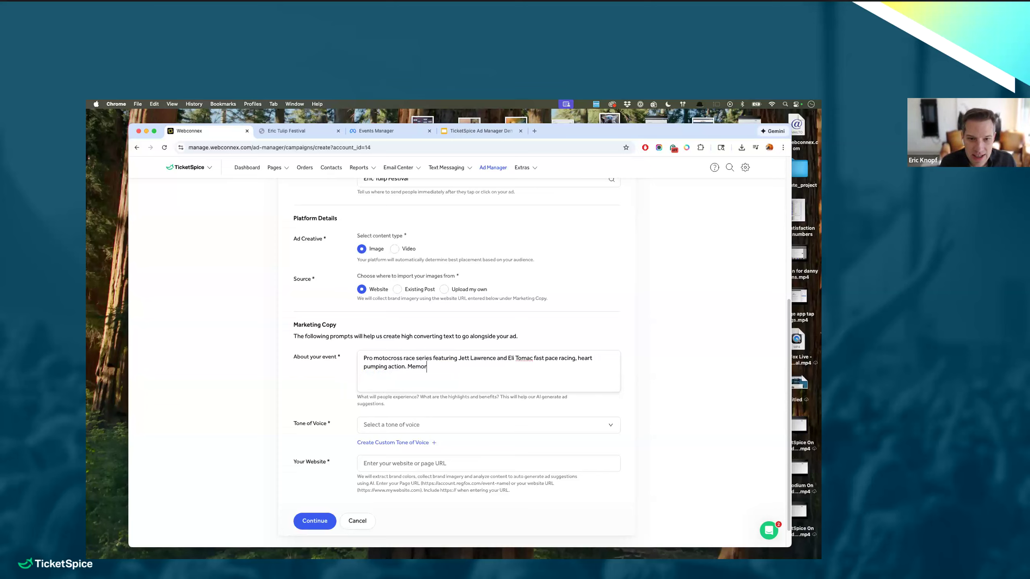
pyautogui.write('ies of life')
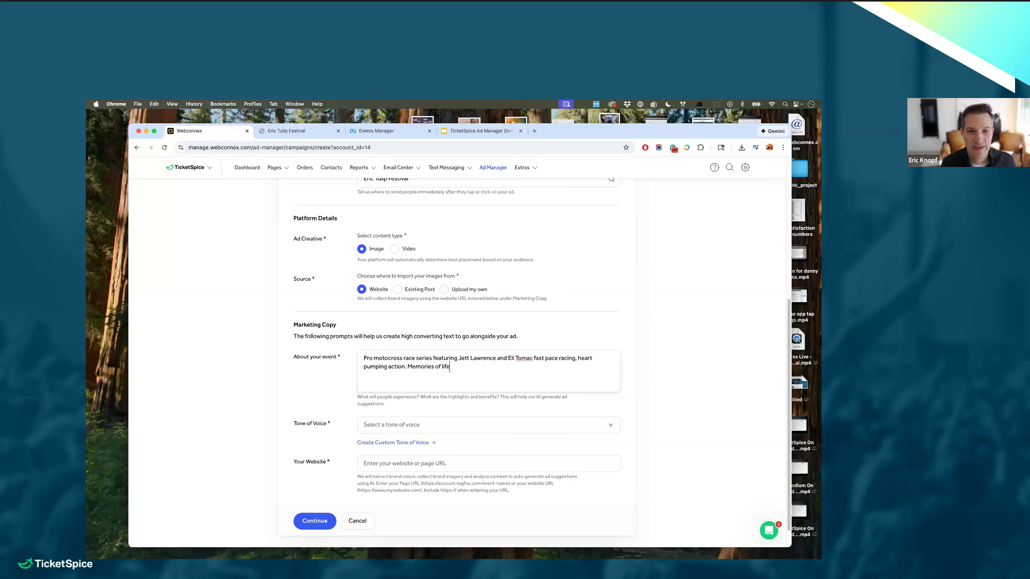
# - Open the Unadilla MX website (unadillamx.com) in a new browser tab
pyautogui.click(534, 129)
pyautogui.write('unda')
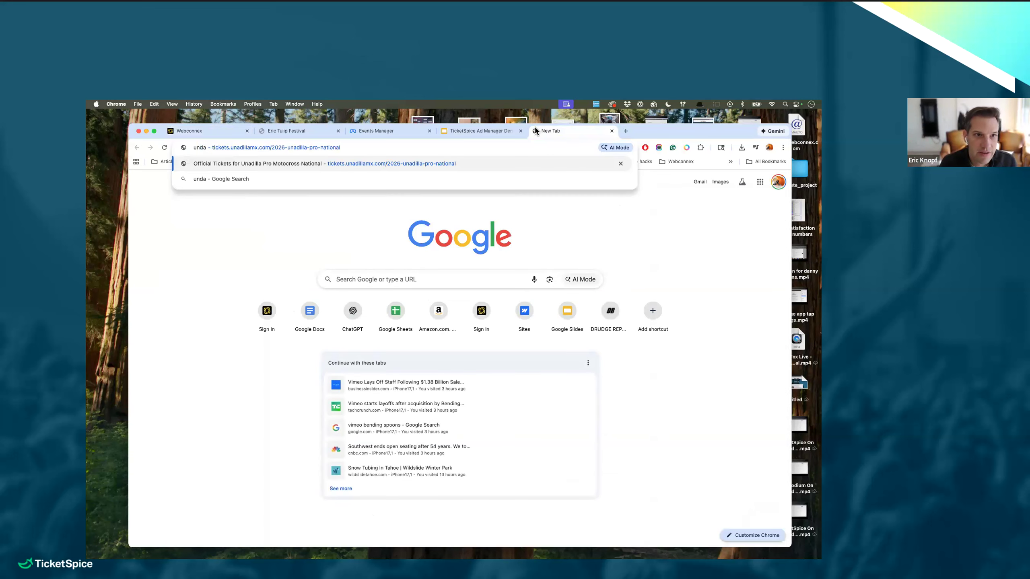
pyautogui.press('BackSpace')
pyautogui.press('BackSpace')
pyautogui.press('BackSpace')
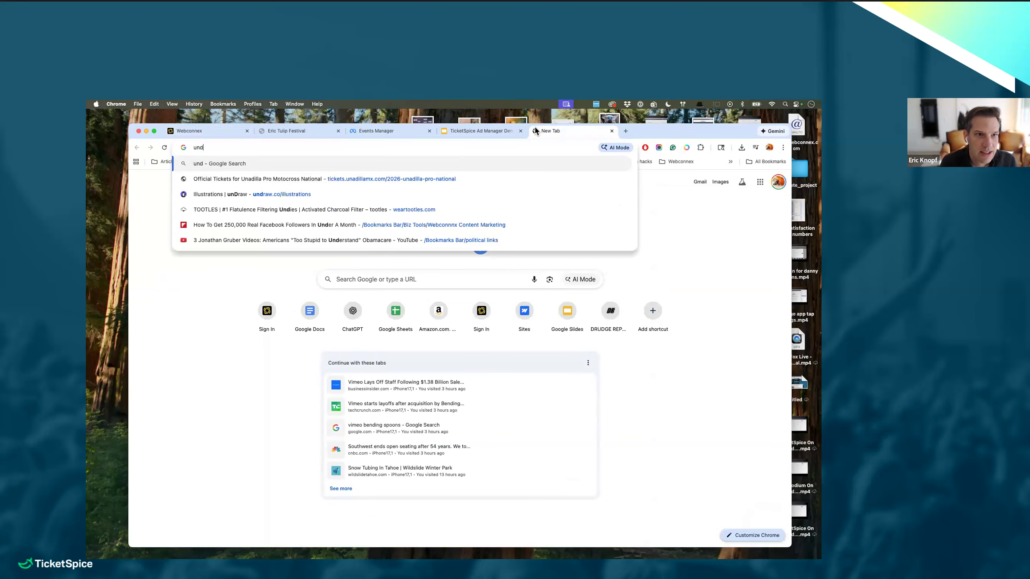
pyautogui.write('a')
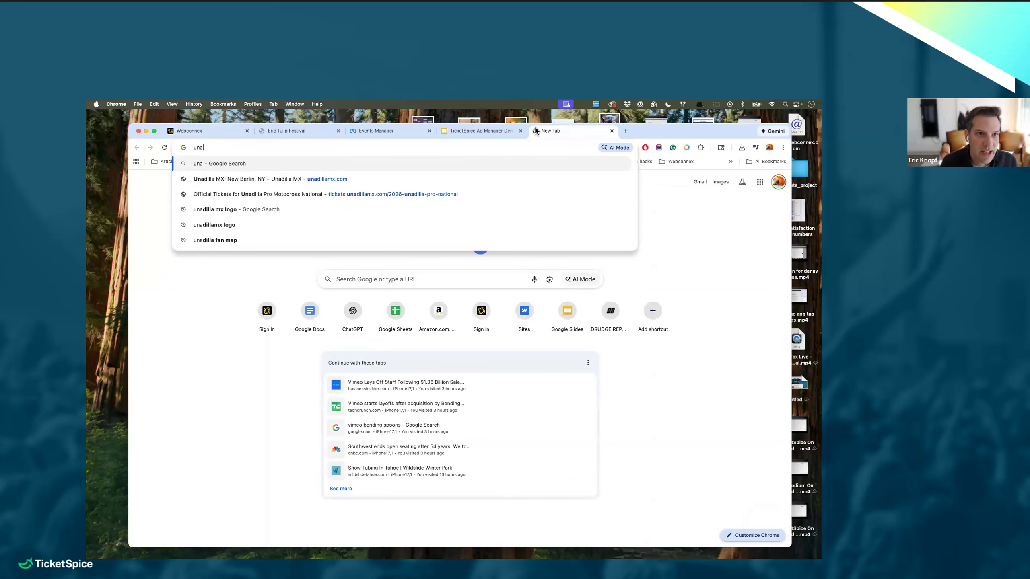
pyautogui.press('Down')
pyautogui.press('Return')
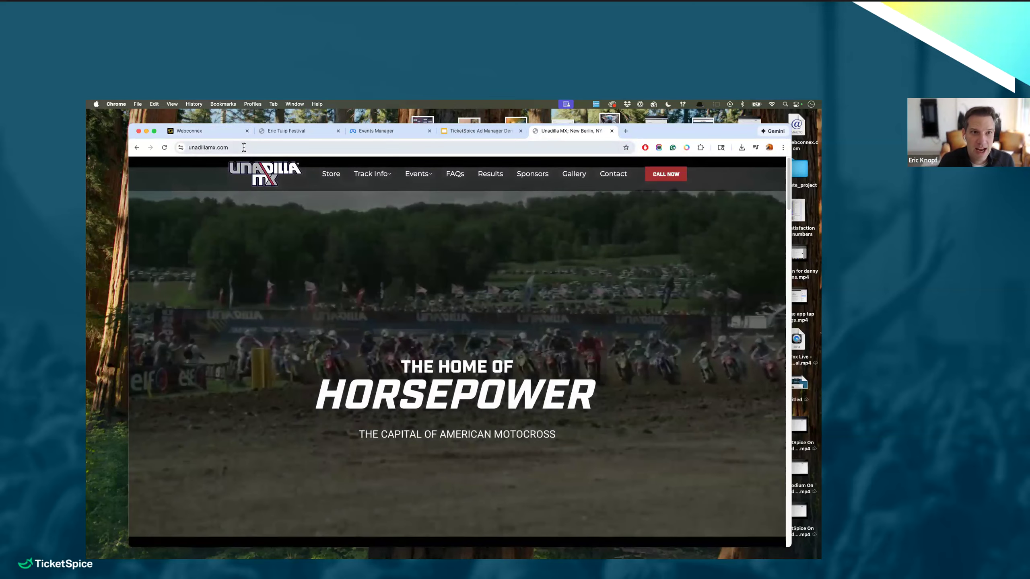
pyautogui.click(244, 150)
pyautogui.press('super+c')
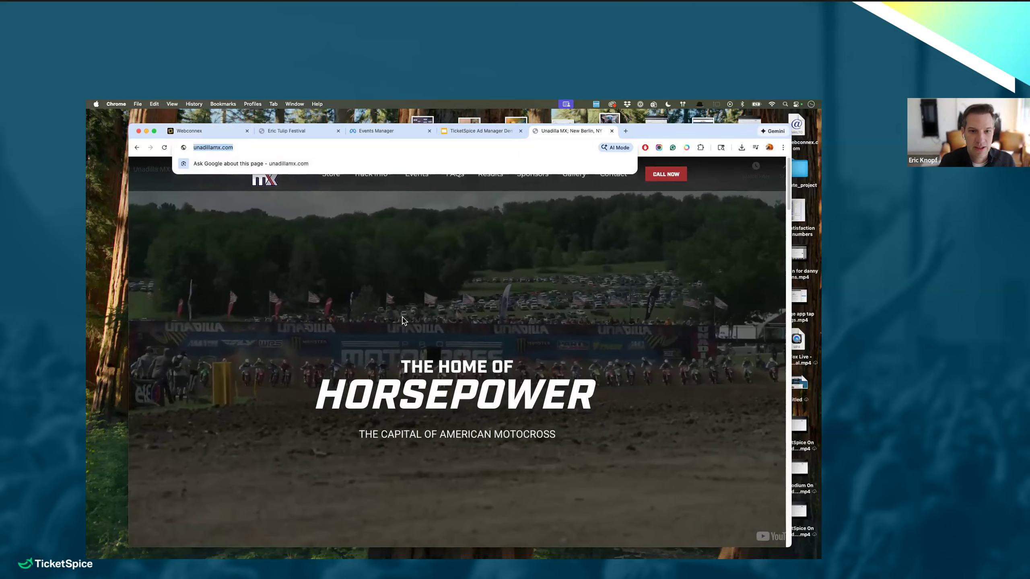
pyautogui.click(215, 132)
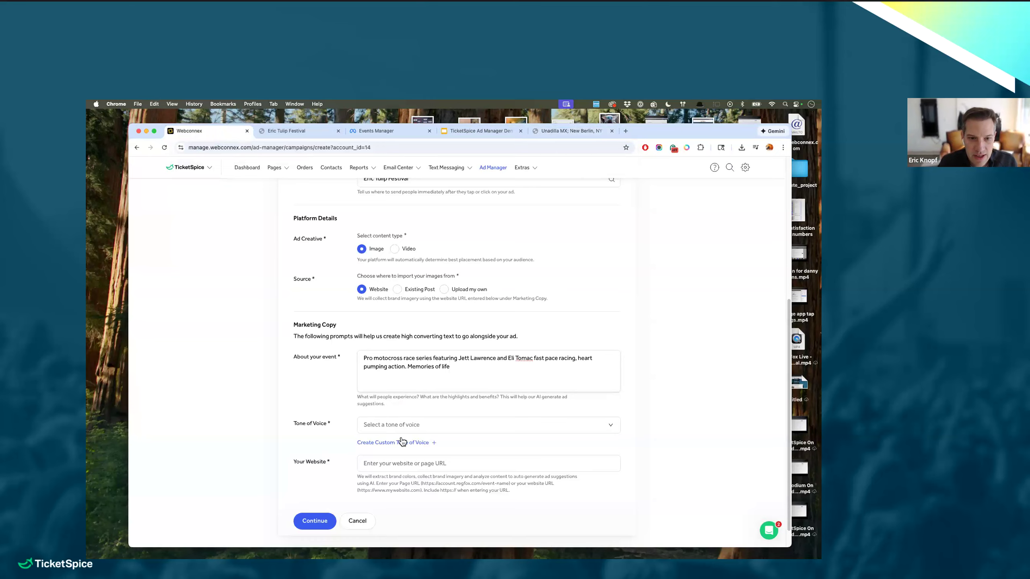
pyautogui.click(435, 462)
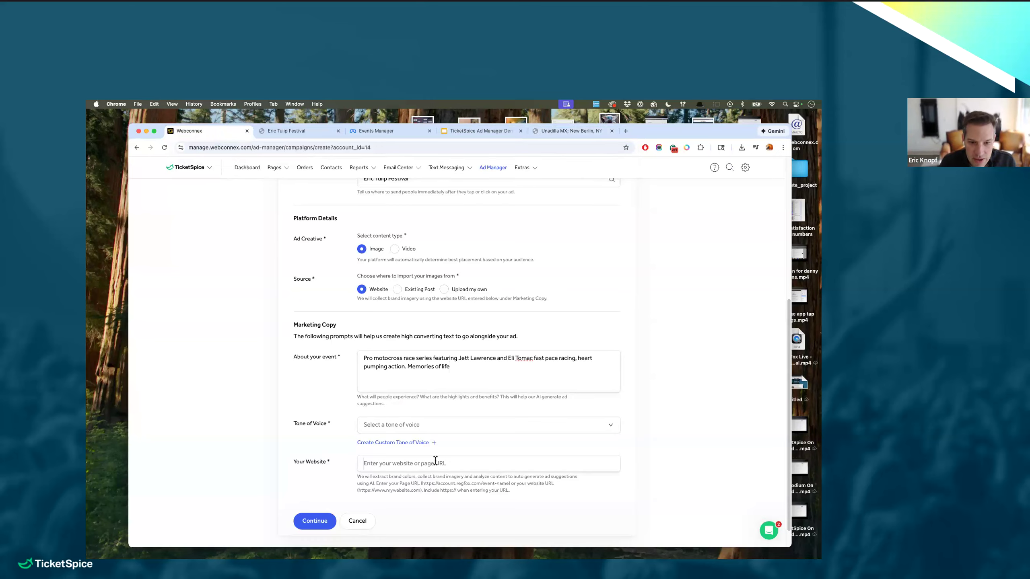
pyautogui.press('super+v')
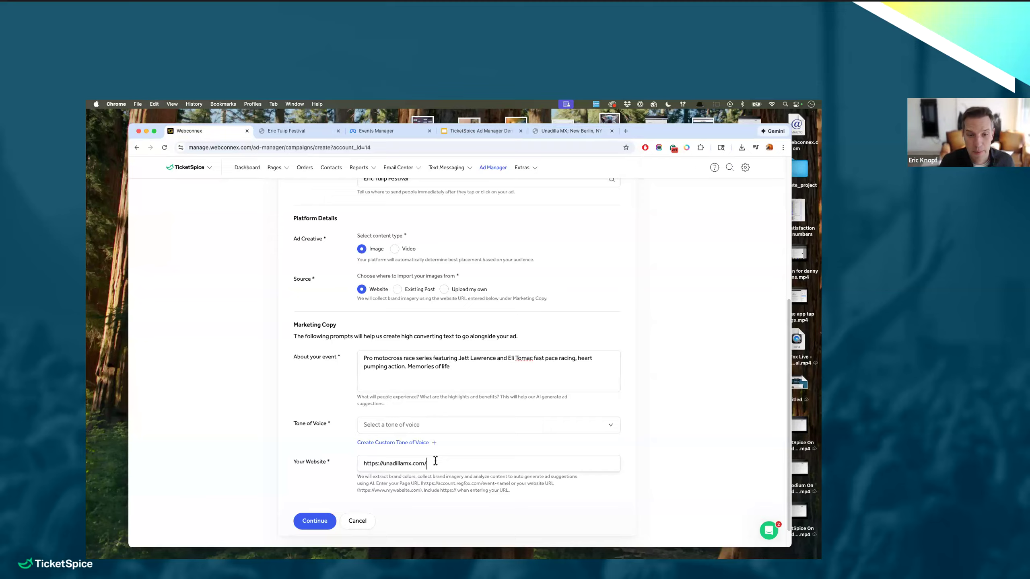
# - Create the custom tone of voice "Fear of Missing Out" and continue to the AI-generated ad ideas
pyautogui.click(427, 429)
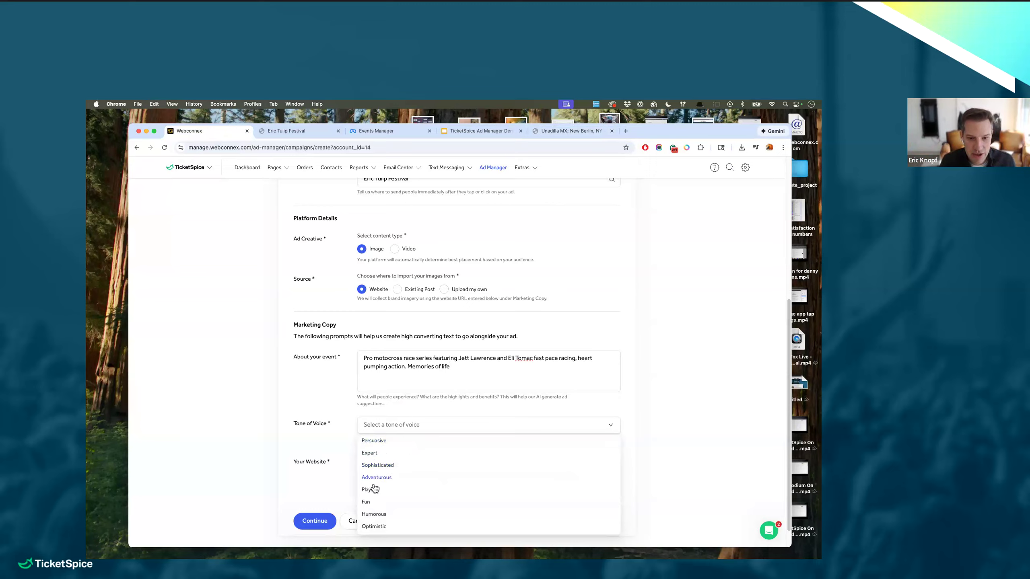
pyautogui.click(341, 480)
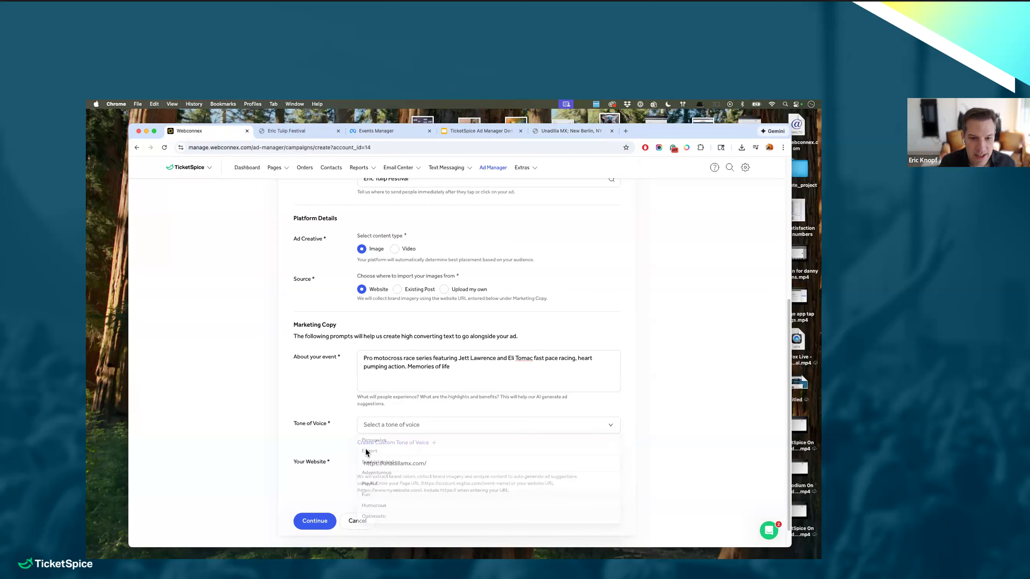
pyautogui.click(368, 444)
pyautogui.write('D')
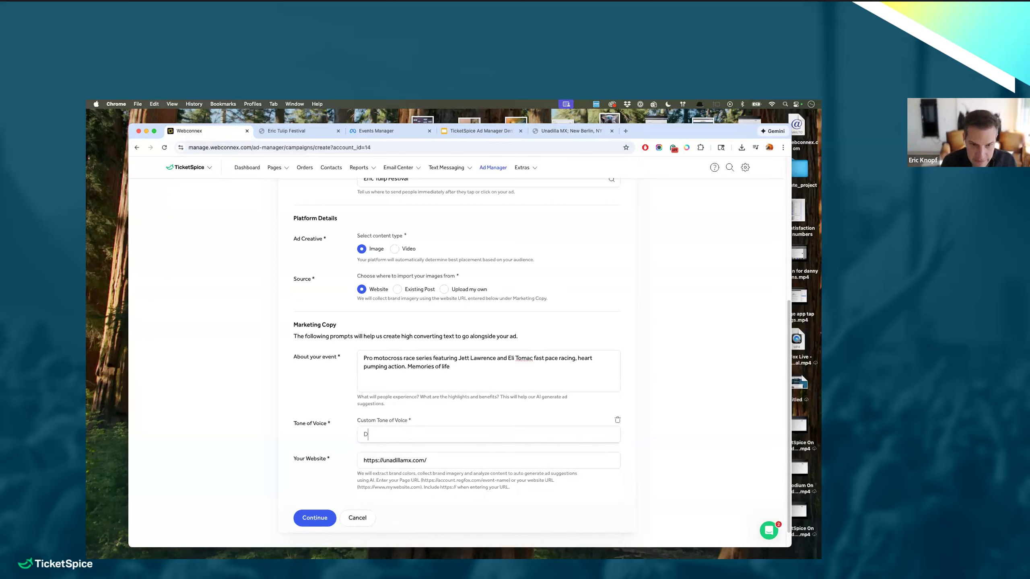
pyautogui.press('BackSpace')
pyautogui.write('Fear of M')
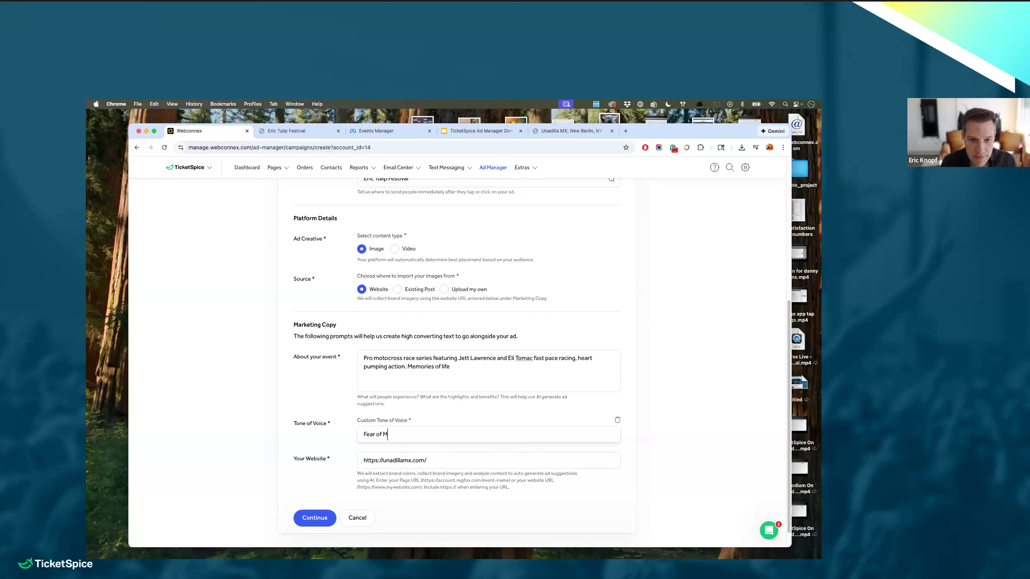
pyautogui.write('issing Out')
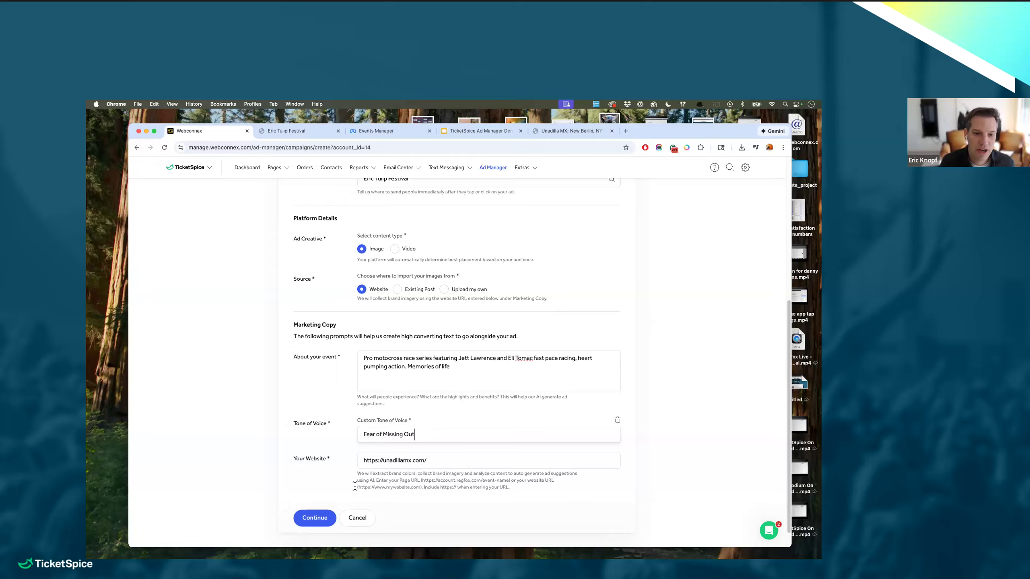
pyautogui.scroll(-1, 292, 474)
pyautogui.click(310, 495)
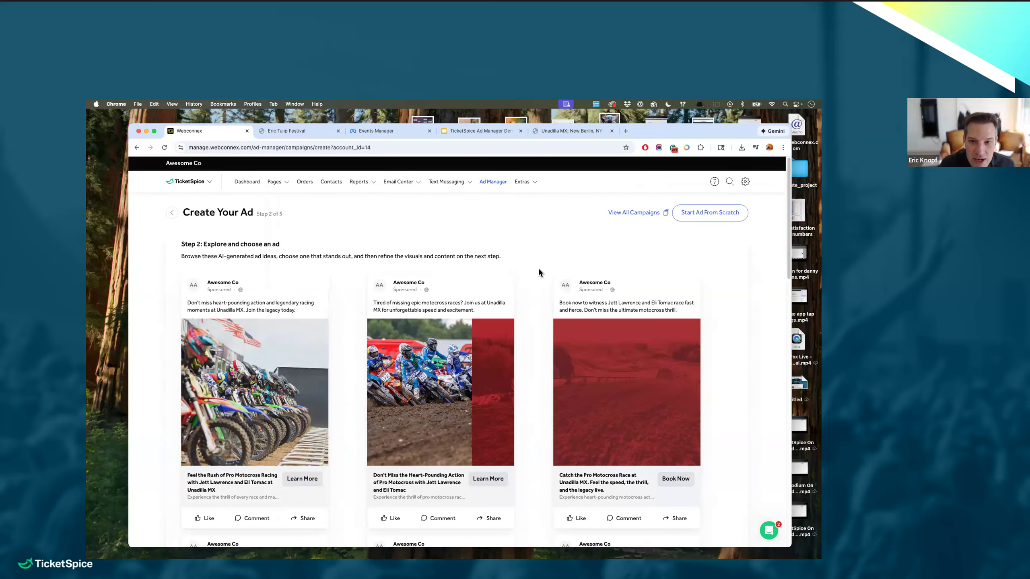
# - Browse the AI-generated ad ideas and compare their images, headlines and call-to-action buttons
pyautogui.scroll(-10, 538, 272)
pyautogui.scroll(-4, 537, 274)
pyautogui.scroll(15, 537, 274)
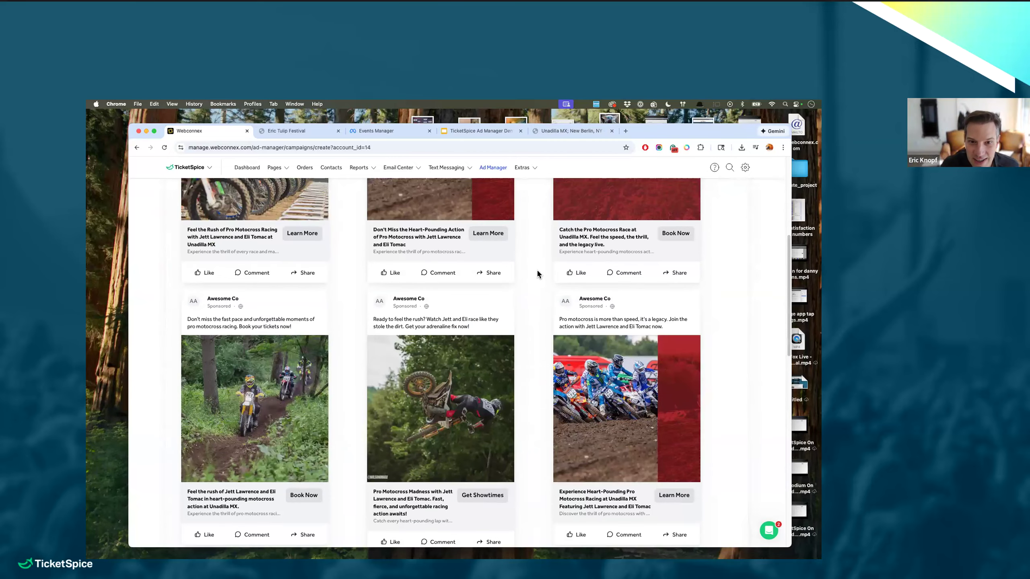
pyautogui.scroll(5, 537, 274)
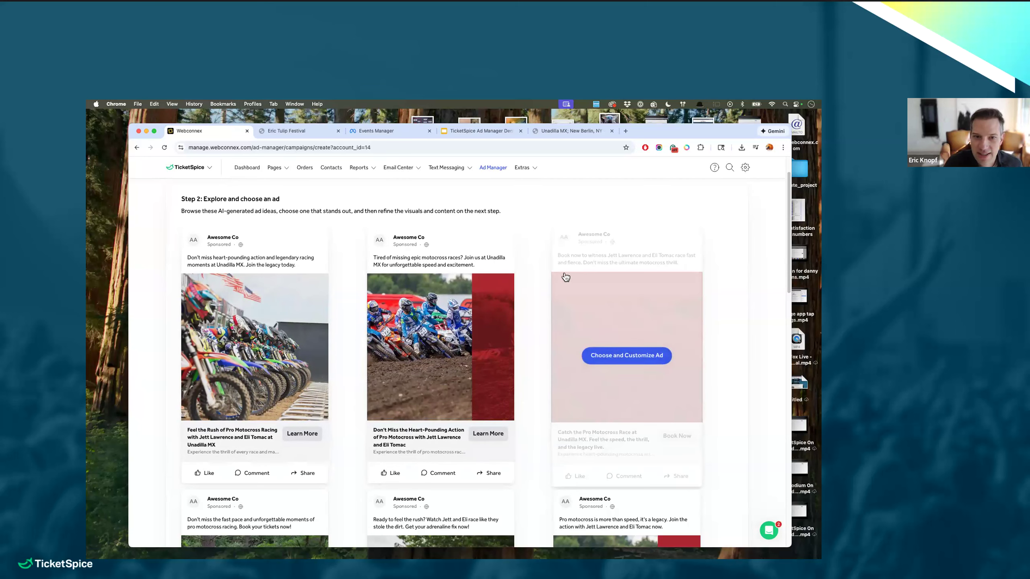
pyautogui.moveTo(245, 363)
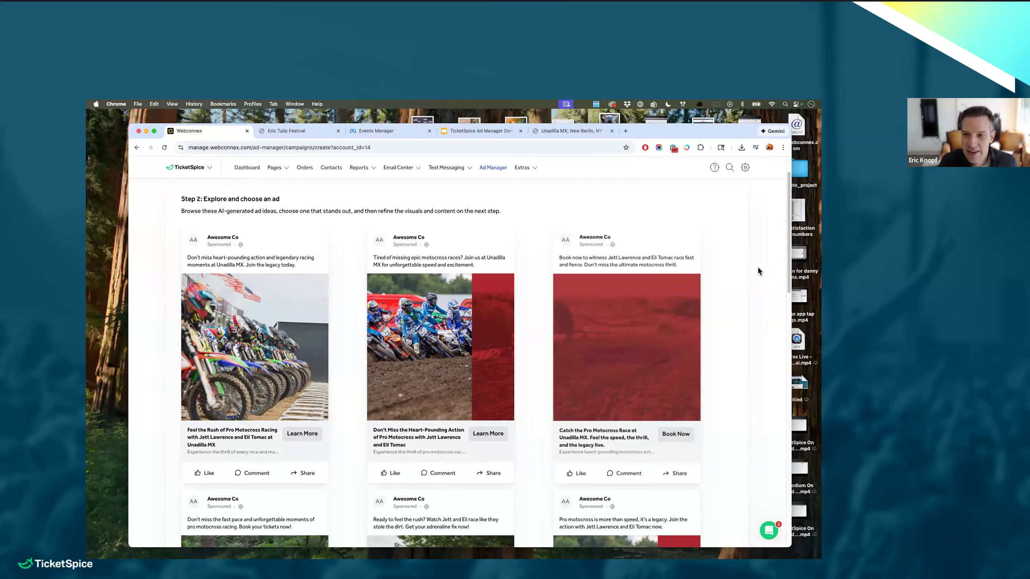
pyautogui.scroll(-5, 758, 270)
pyautogui.scroll(-2, 758, 271)
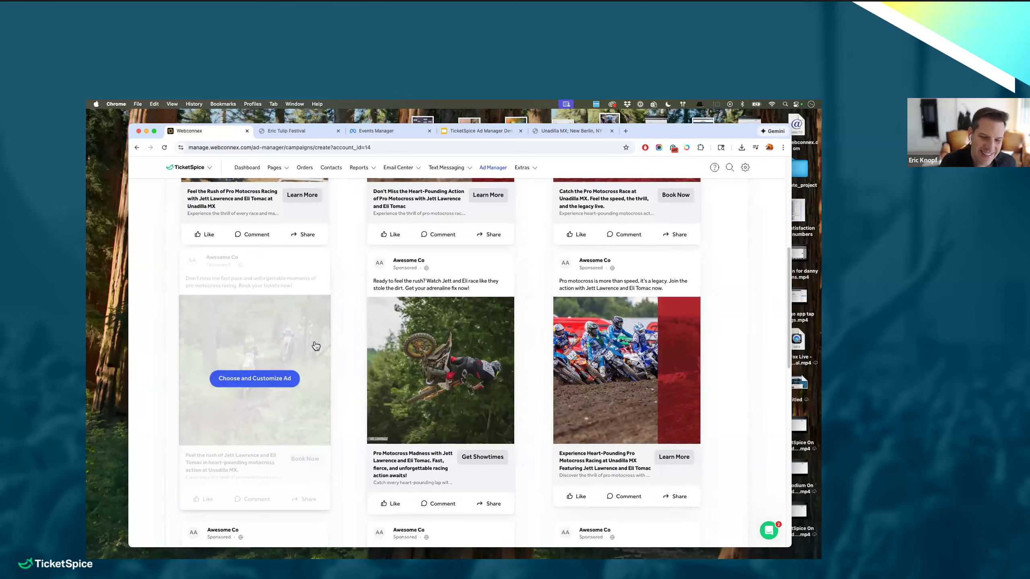
pyautogui.scroll(-1, 315, 345)
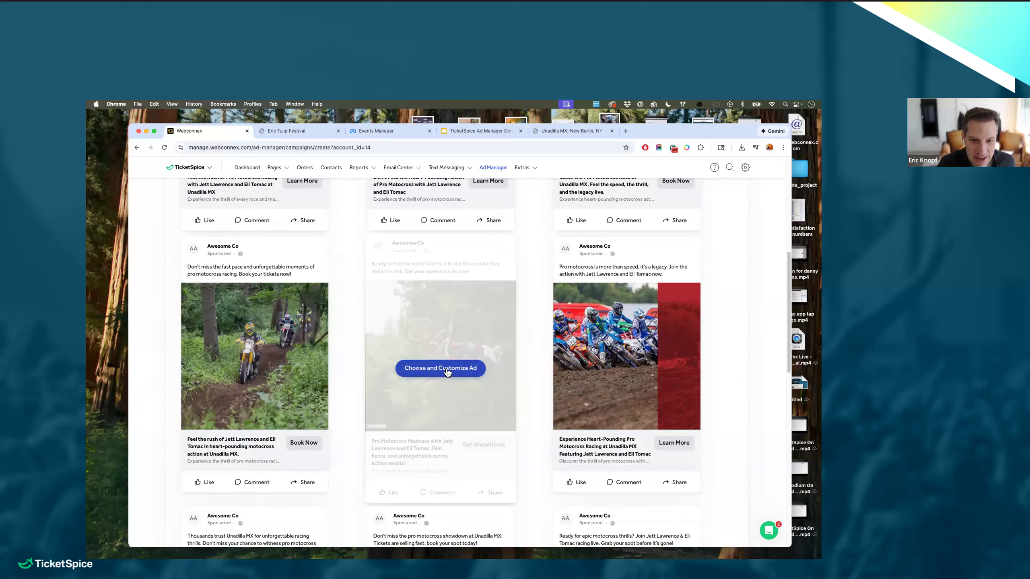
# - Choose the ad idea with the airborne motocross rider and Get Showtimes button, and preview it as Stories, Reels and Feed
pyautogui.click(447, 369)
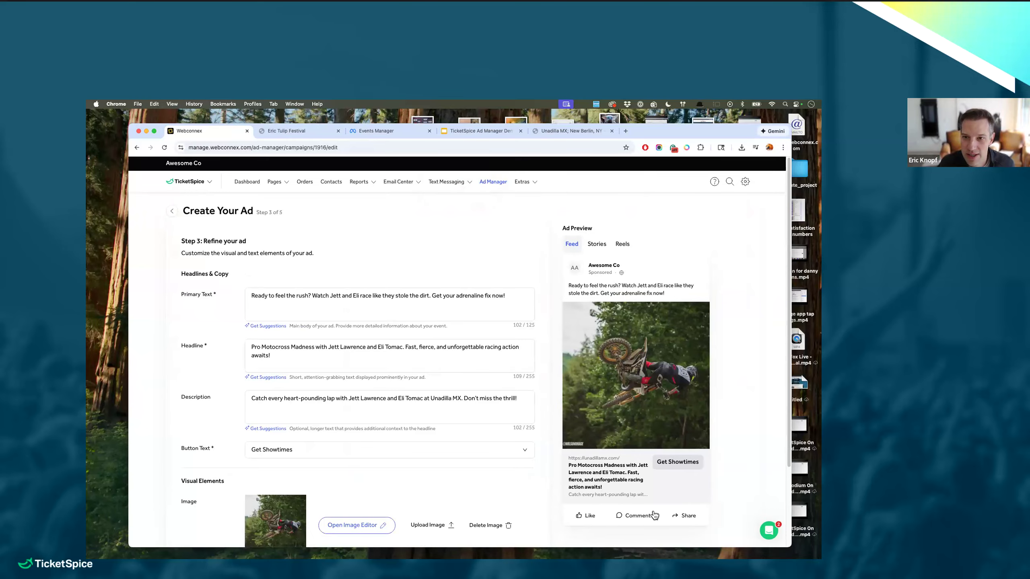
pyautogui.click(603, 245)
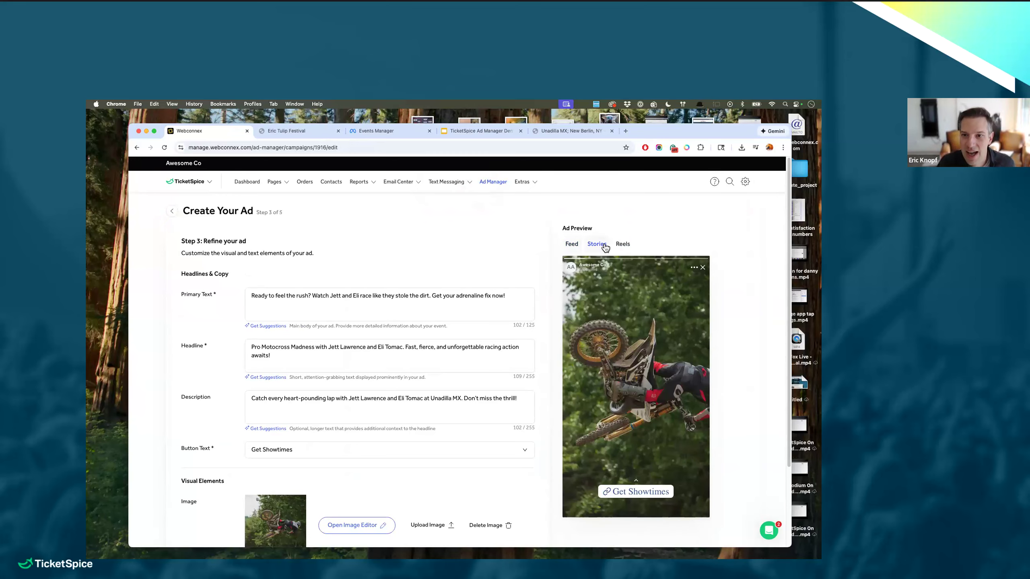
pyautogui.click(621, 244)
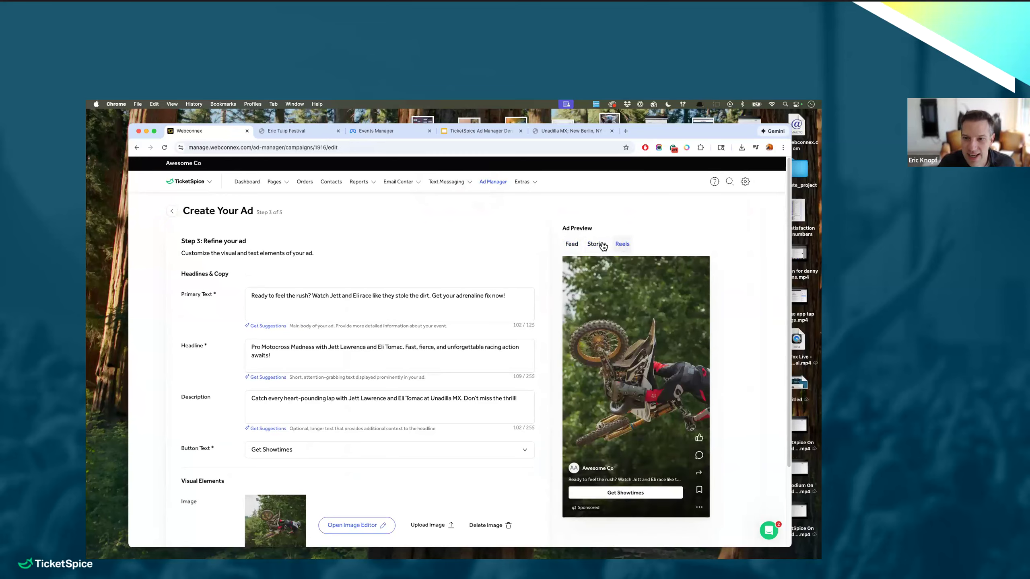
pyautogui.click(572, 244)
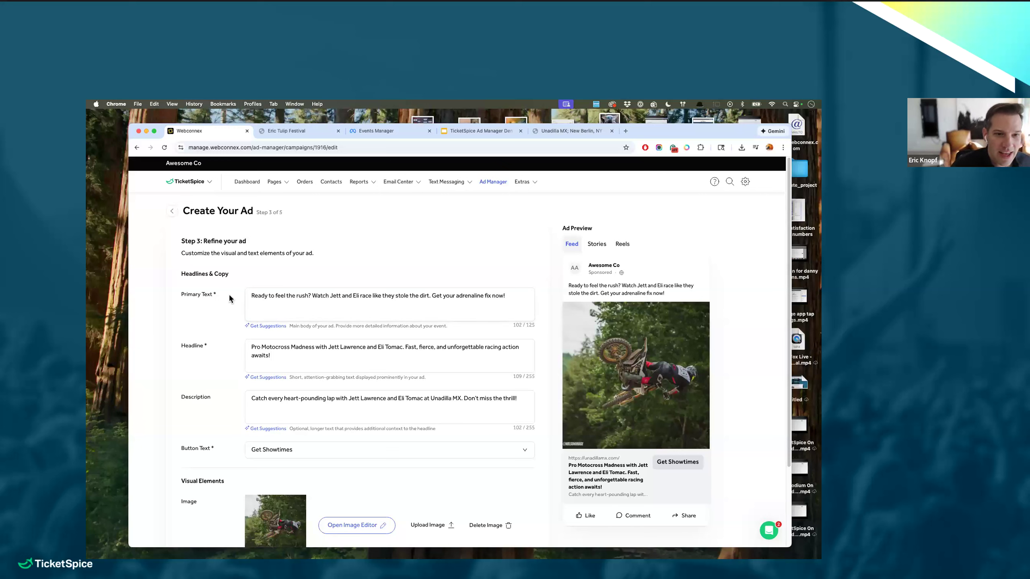
# - Review the AI-generated suggestions for the ad's primary text and close them without choosing one
pyautogui.click(521, 295)
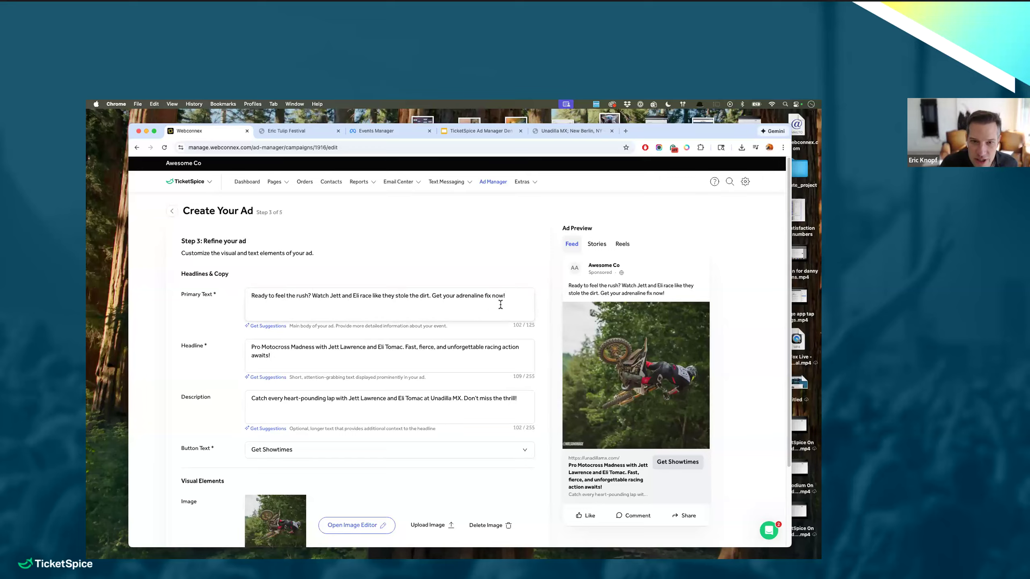
pyautogui.click(282, 327)
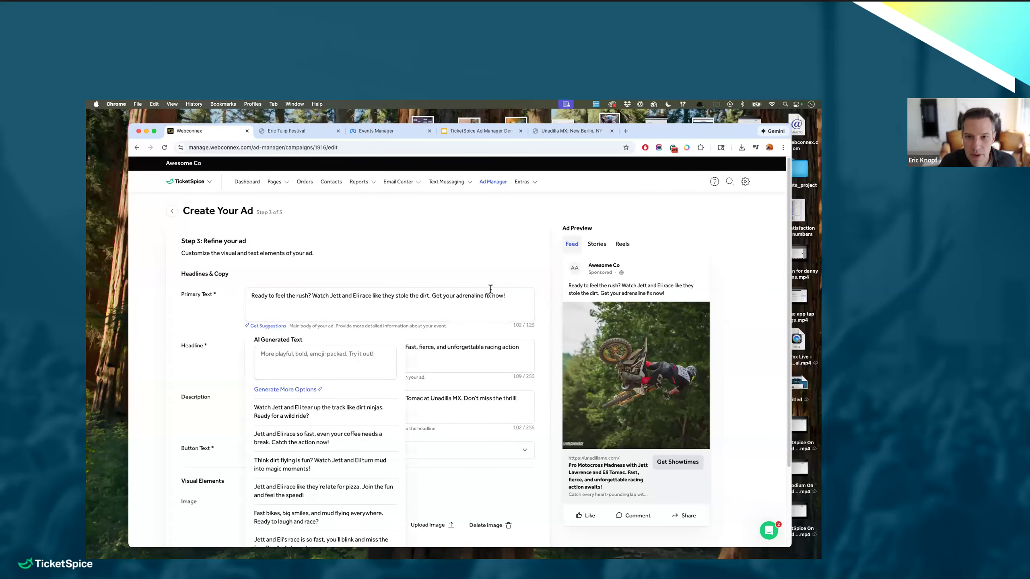
pyautogui.scroll(-3, 322, 440)
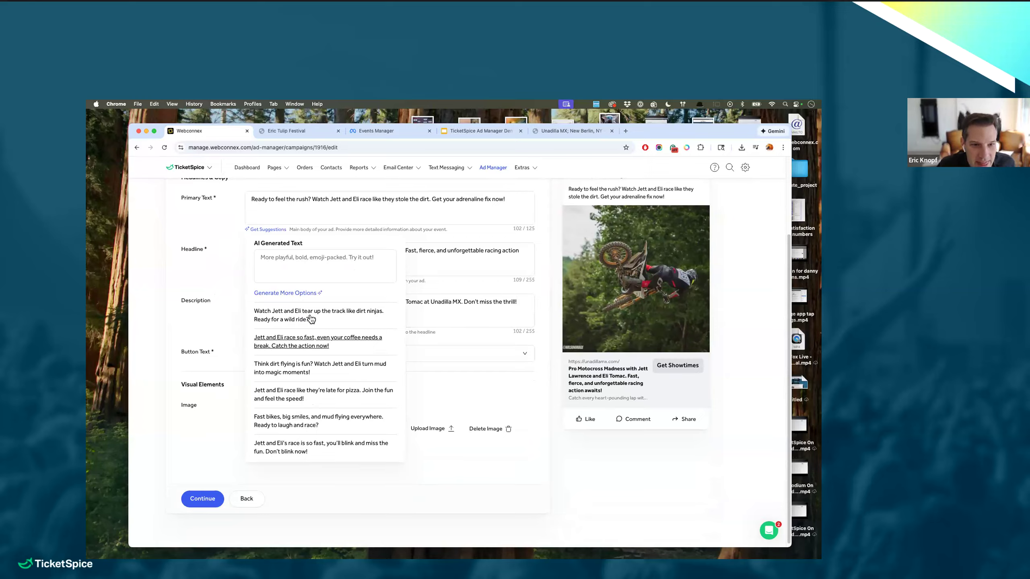
pyautogui.click(216, 277)
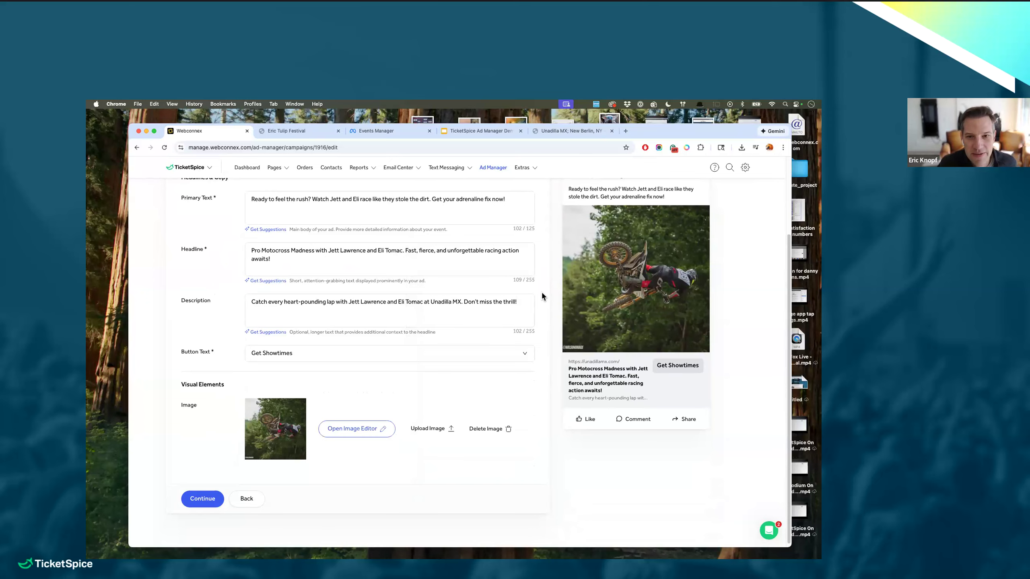
pyautogui.scroll(1, 451, 286)
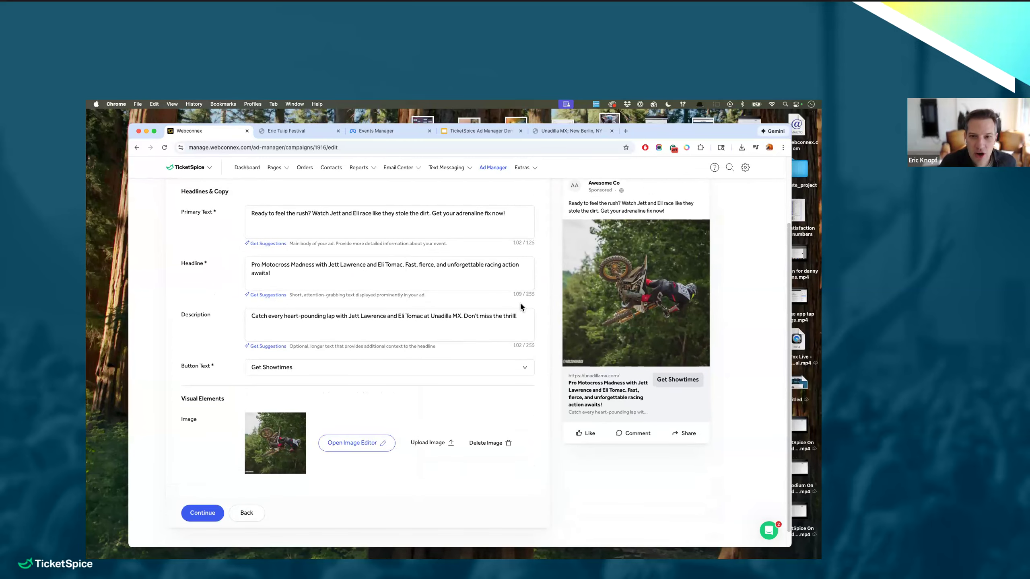
pyautogui.scroll(3, 611, 393)
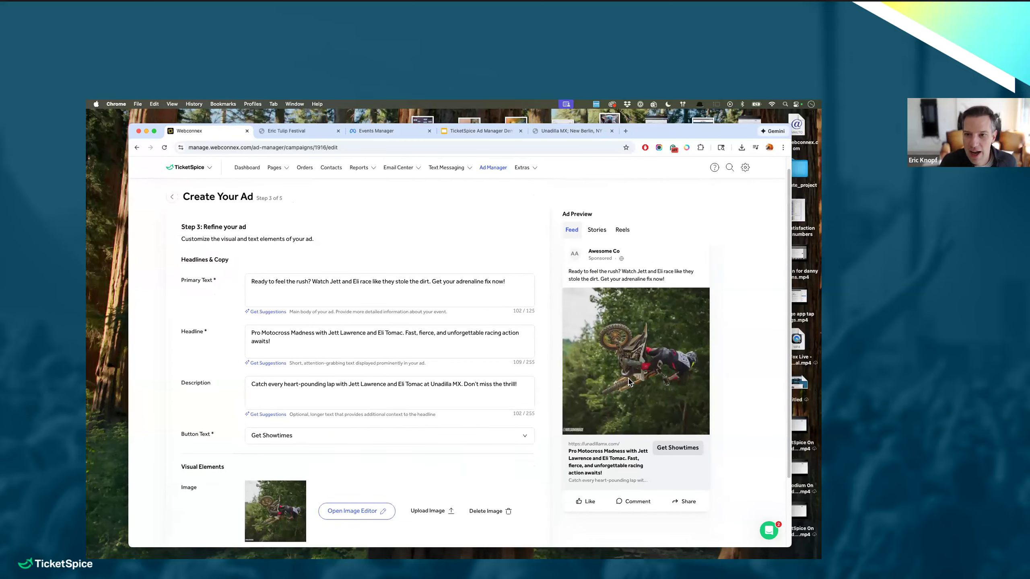
# - Open the ad image for editing, enlarge the motocross photo to about 1894 × 1894 px and reposition it on the canvas
pyautogui.scroll(-4, 494, 361)
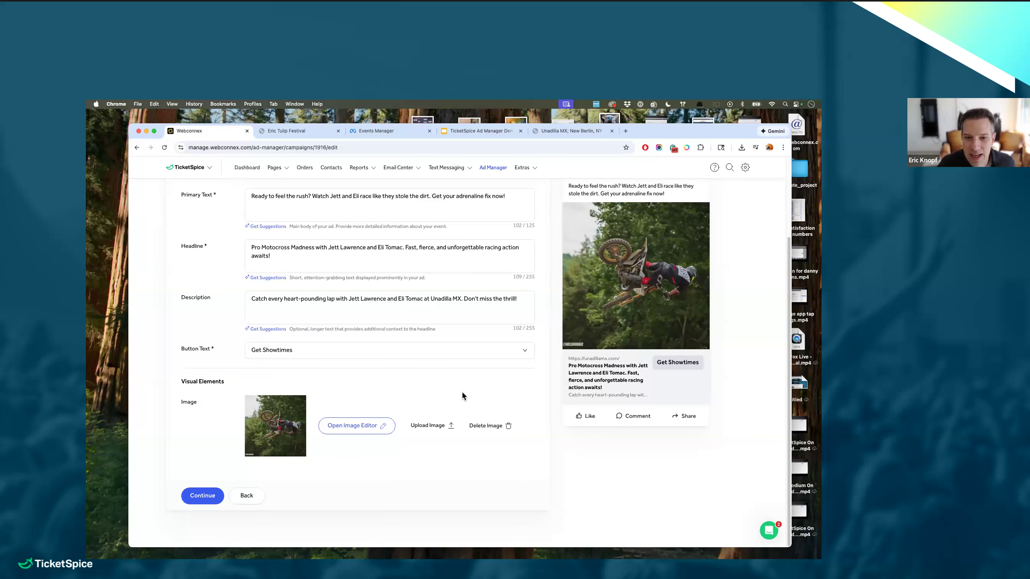
pyautogui.click(346, 431)
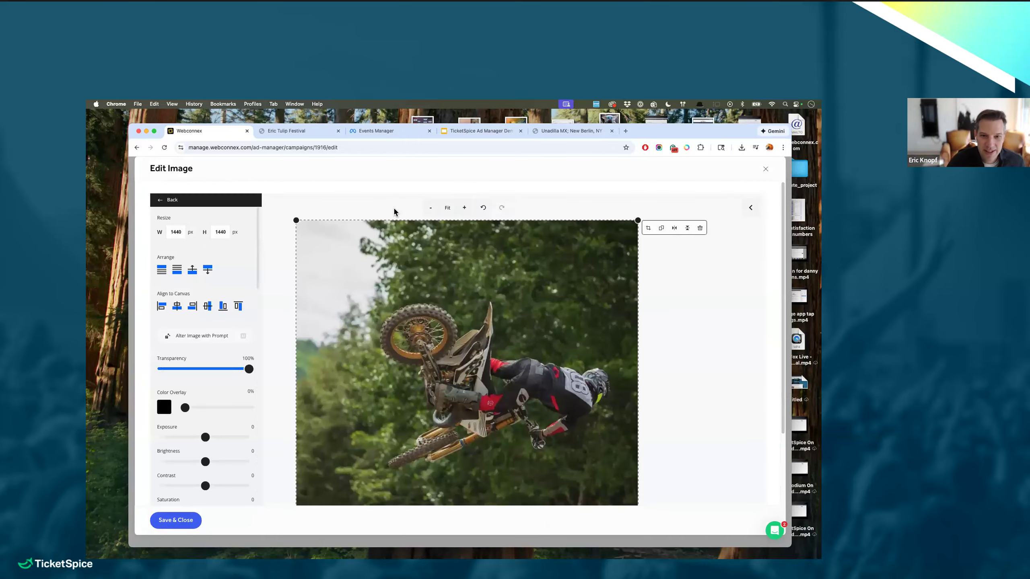
pyautogui.click(428, 210)
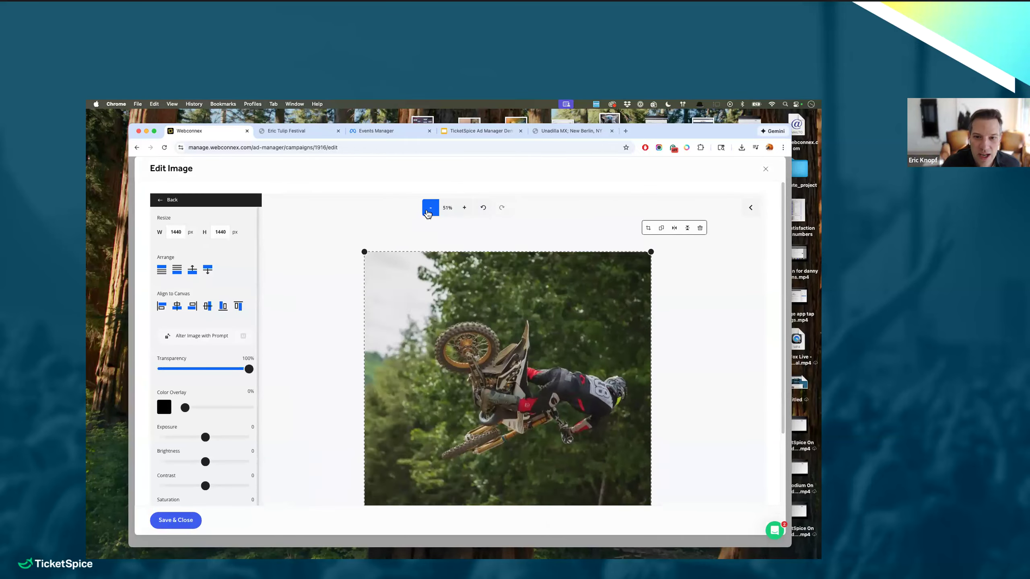
pyautogui.moveTo(379, 397); pyautogui.dragTo(333, 432)
pyautogui.moveTo(425, 337); pyautogui.dragTo(428, 321)
pyautogui.click(325, 342)
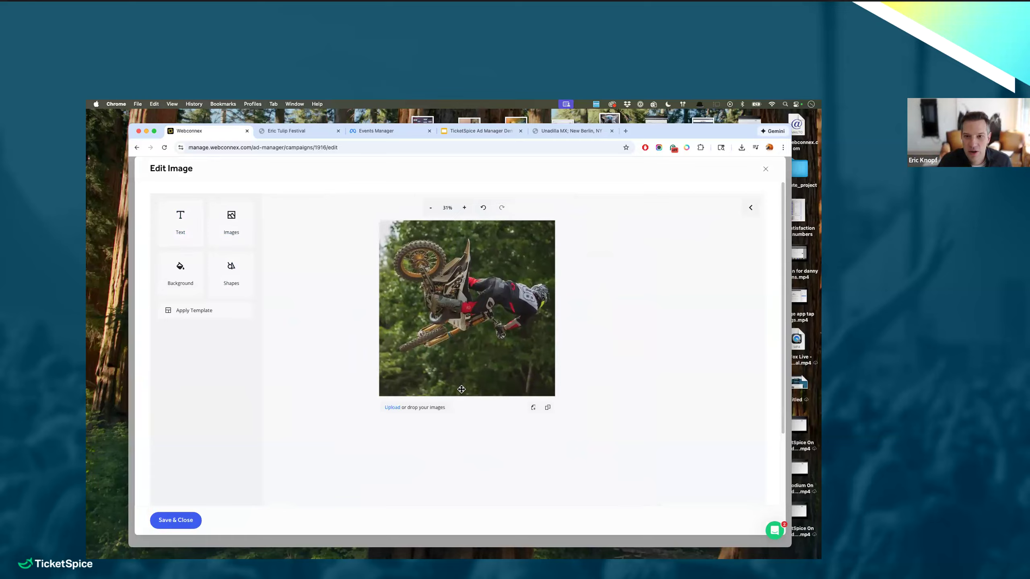
# - Set the motocross photo's exposure to 4 and brightness to -4, and save the edited image
pyautogui.click(462, 346)
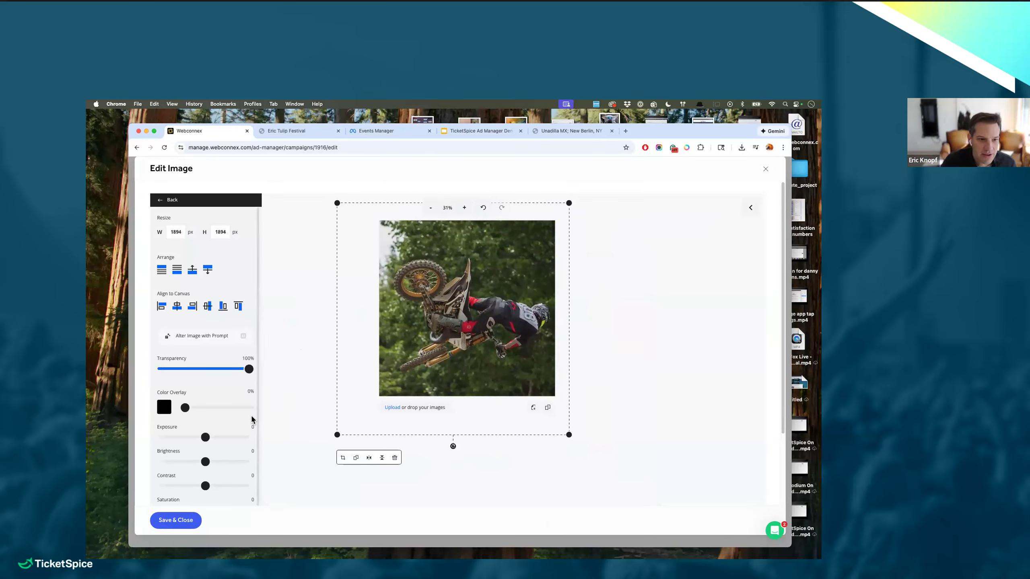
pyautogui.moveTo(206, 468); pyautogui.dragTo(208, 441)
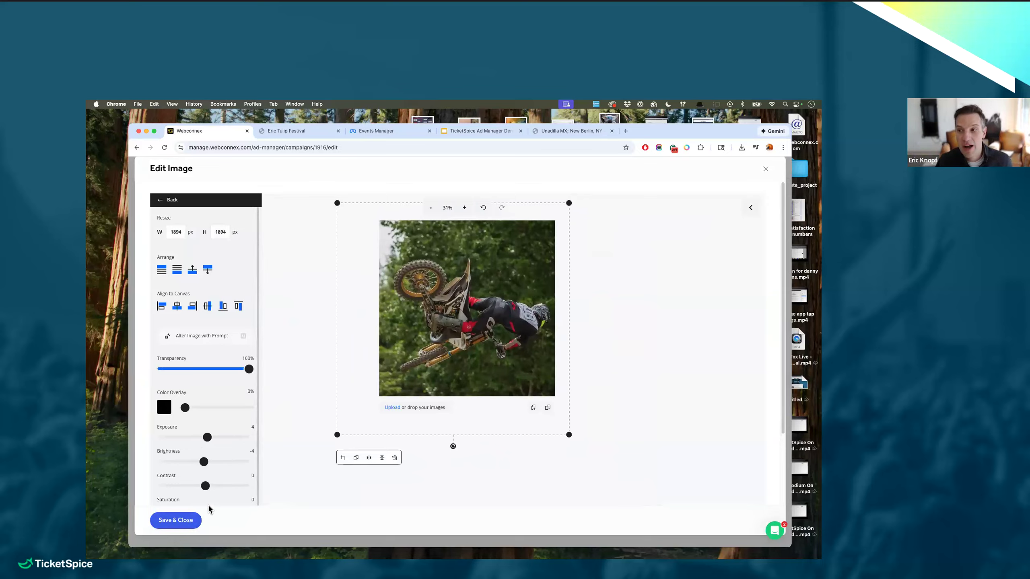
pyautogui.click(176, 522)
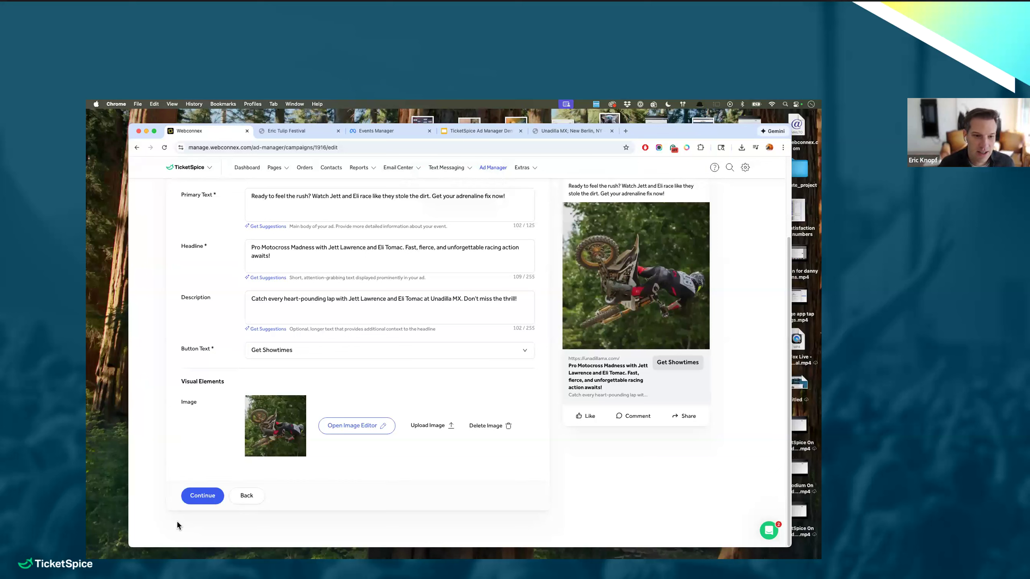
# - Set the ad's button text to Learn More and try to continue to the audience and budget step
pyautogui.click(364, 349)
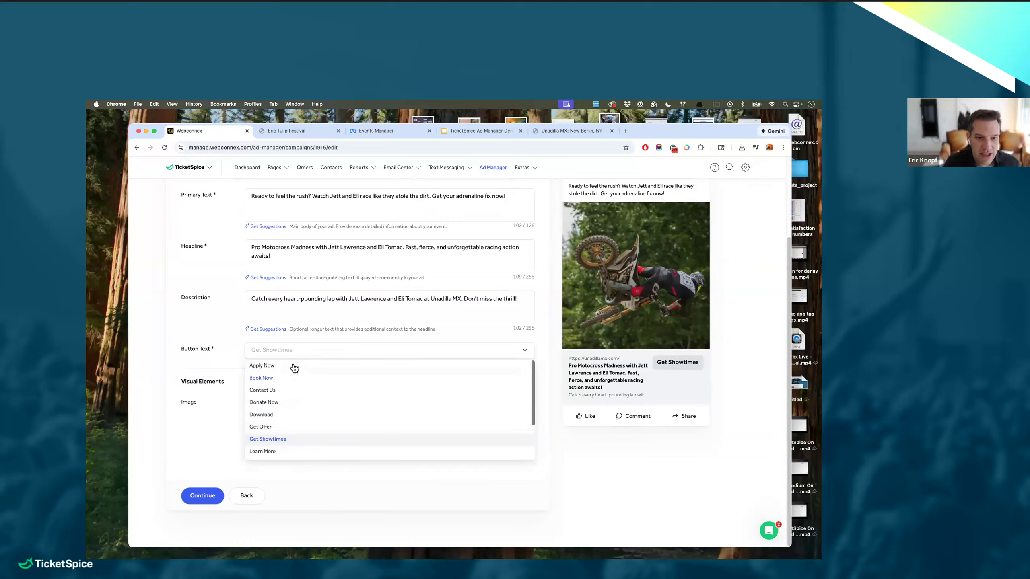
pyautogui.click(281, 451)
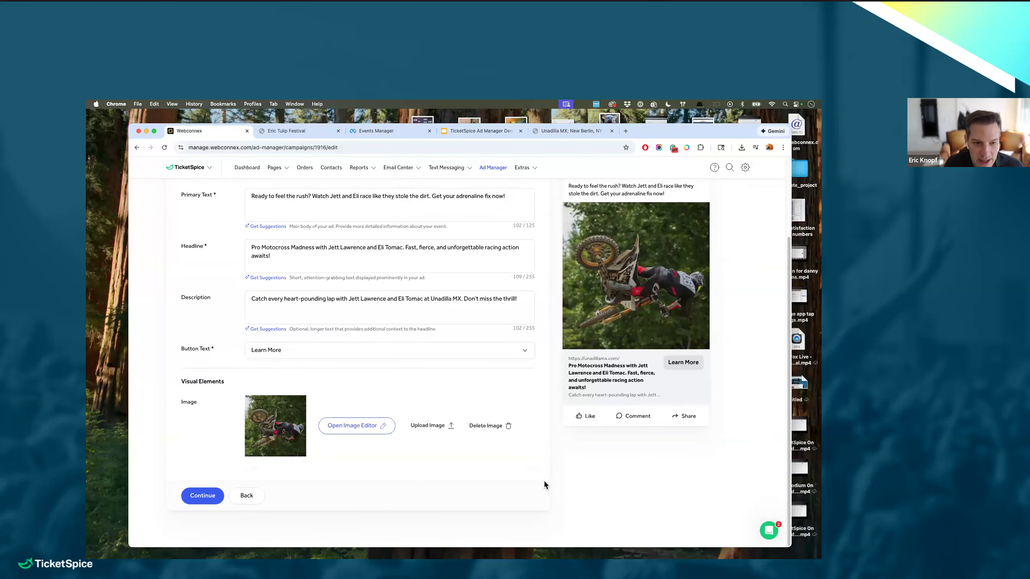
pyautogui.click(222, 503)
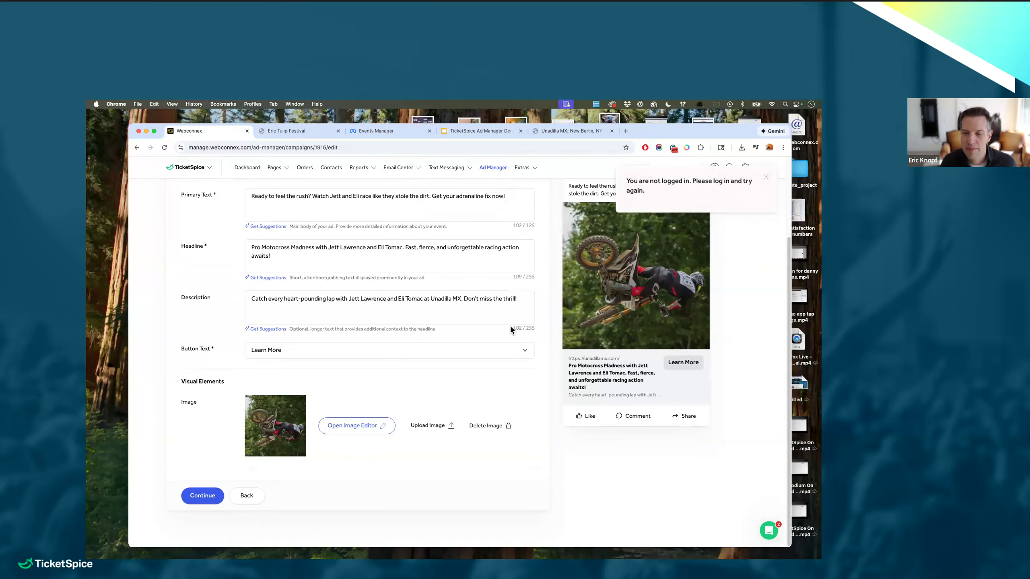
# - Reload the campaign's edit page and continue from the ad refinement to the audience and budget step
pyautogui.scroll(3, 512, 320)
pyautogui.click(193, 146)
pyautogui.press('Return')
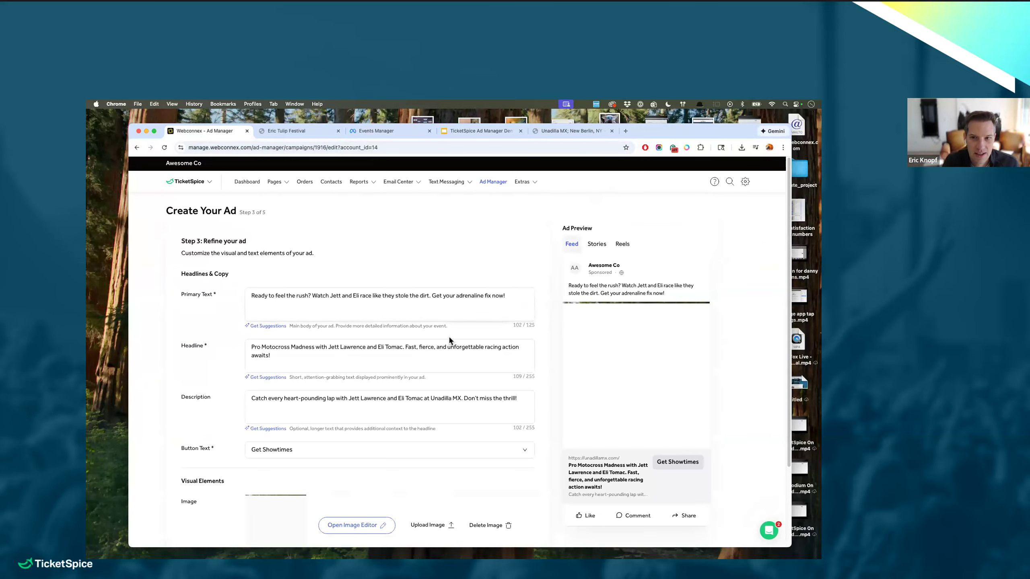
pyautogui.scroll(-3, 449, 340)
pyautogui.click(203, 495)
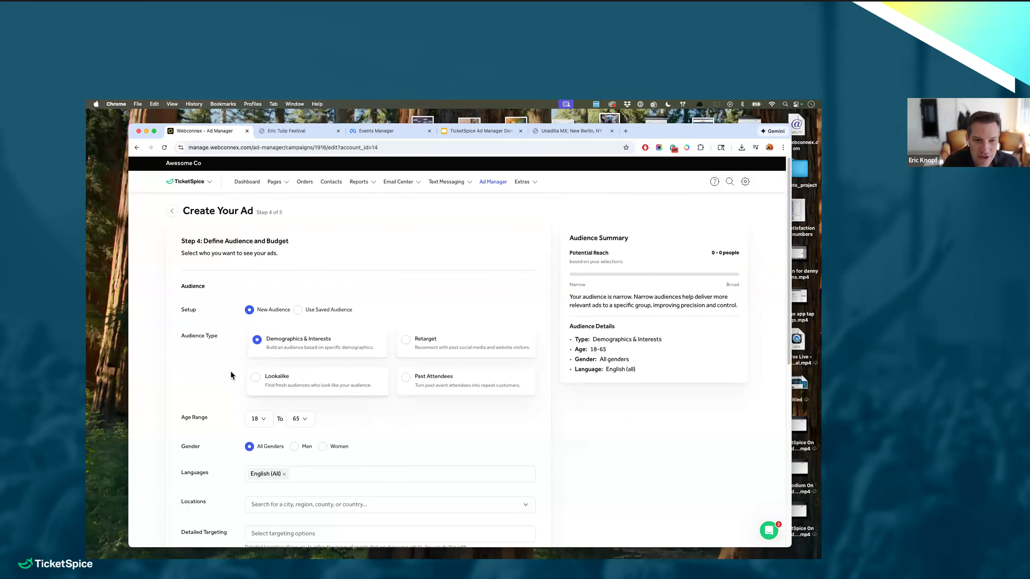
# - Set the upper age limit of the new Demographics & Interests audience to 55
pyautogui.scroll(-1, 214, 390)
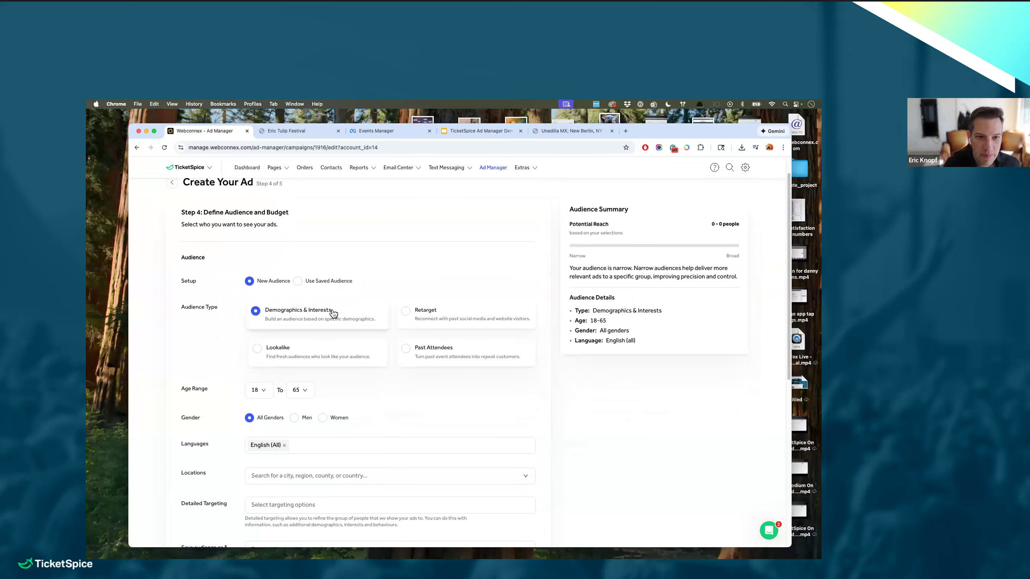
pyautogui.scroll(-2, 237, 334)
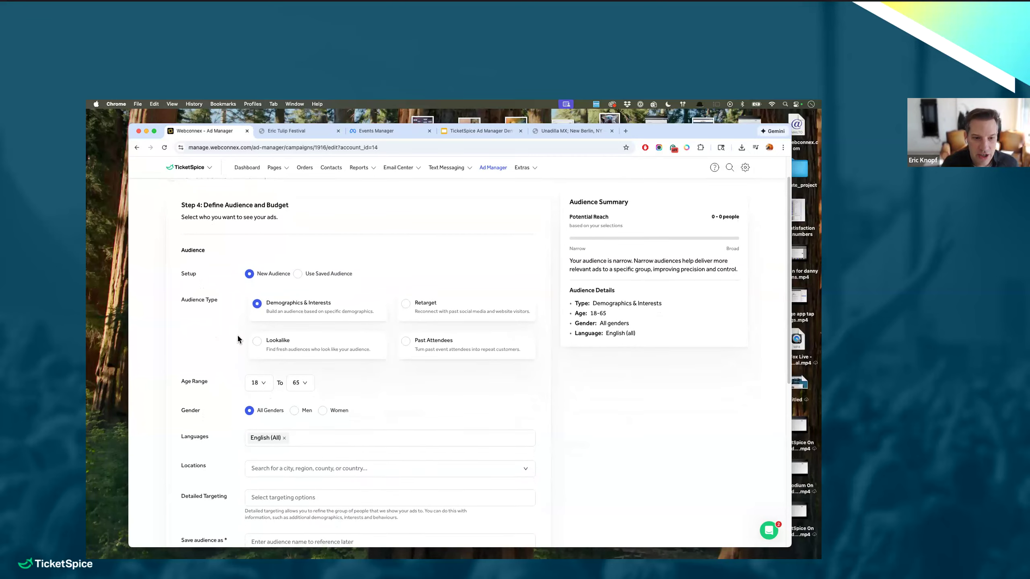
pyautogui.scroll(-1, 238, 346)
pyautogui.click(265, 345)
pyautogui.click(299, 343)
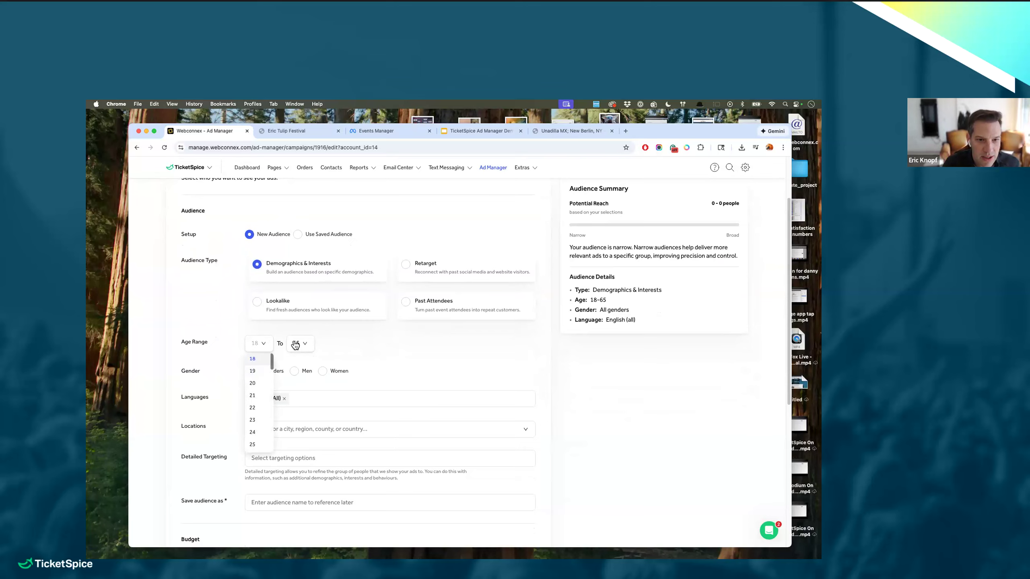
pyautogui.scroll(1, 293, 383)
pyautogui.click(293, 378)
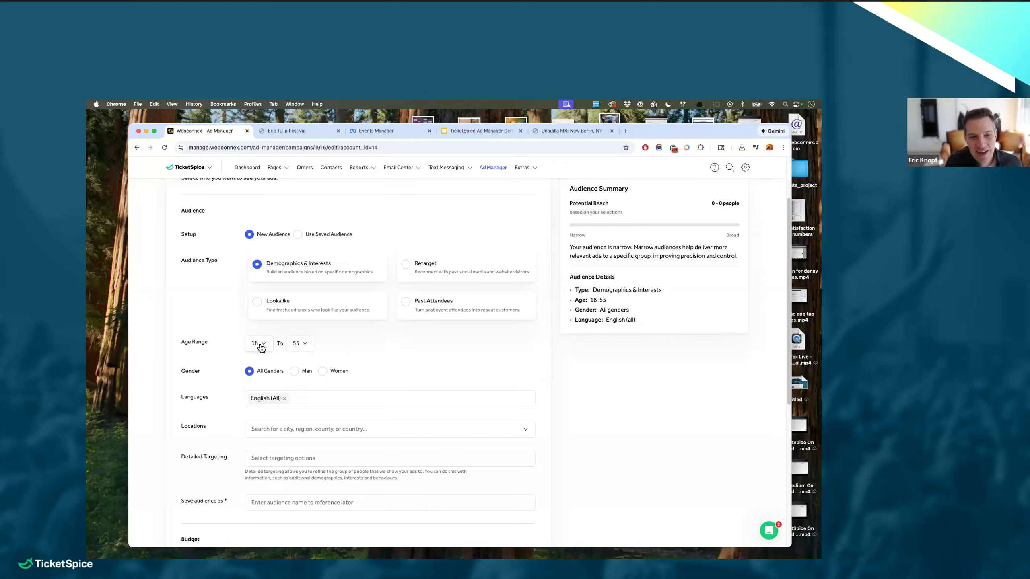
pyautogui.click(302, 348)
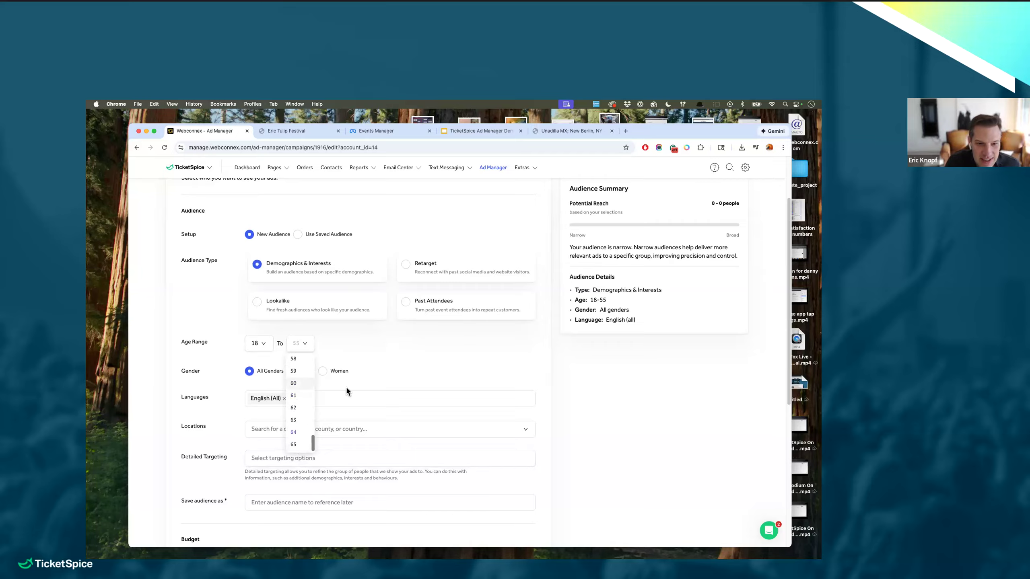
pyautogui.click(406, 346)
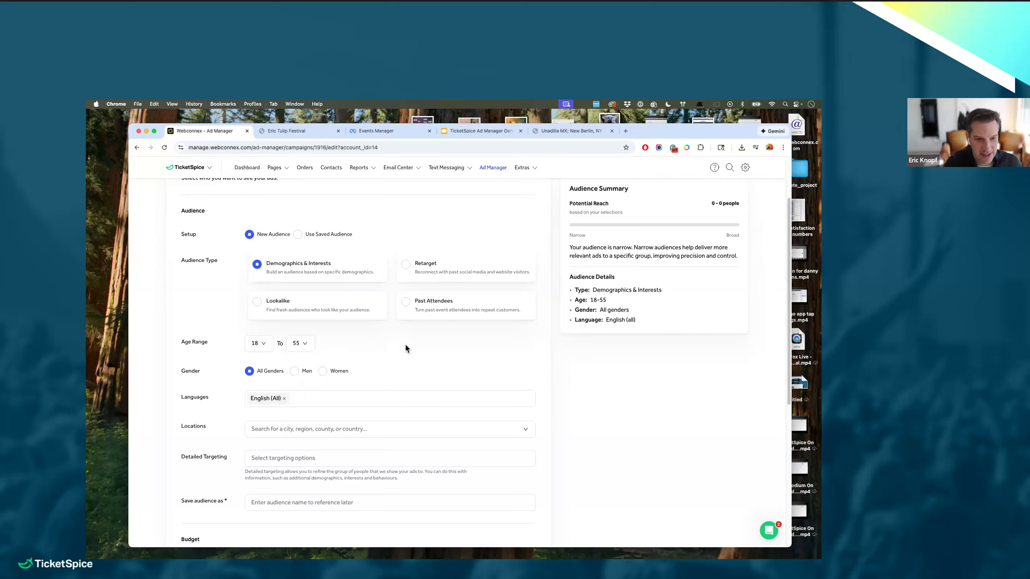
# - Add New Berlin, New York, United States as the audience location with a 50-mile radius
pyautogui.scroll(-3, 302, 365)
pyautogui.click(277, 308)
pyautogui.write('new berlin')
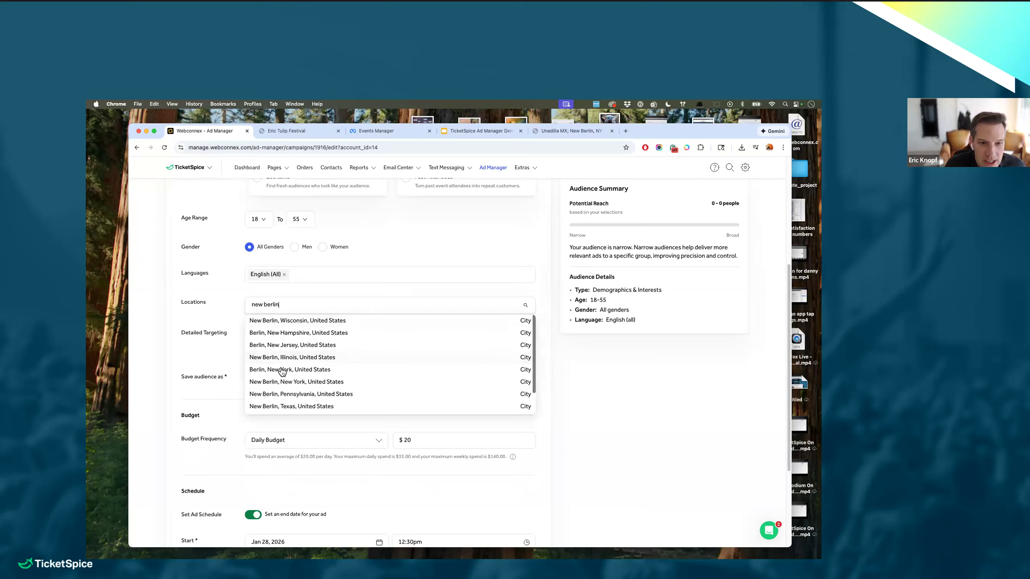
pyautogui.click(288, 382)
pyautogui.click(505, 315)
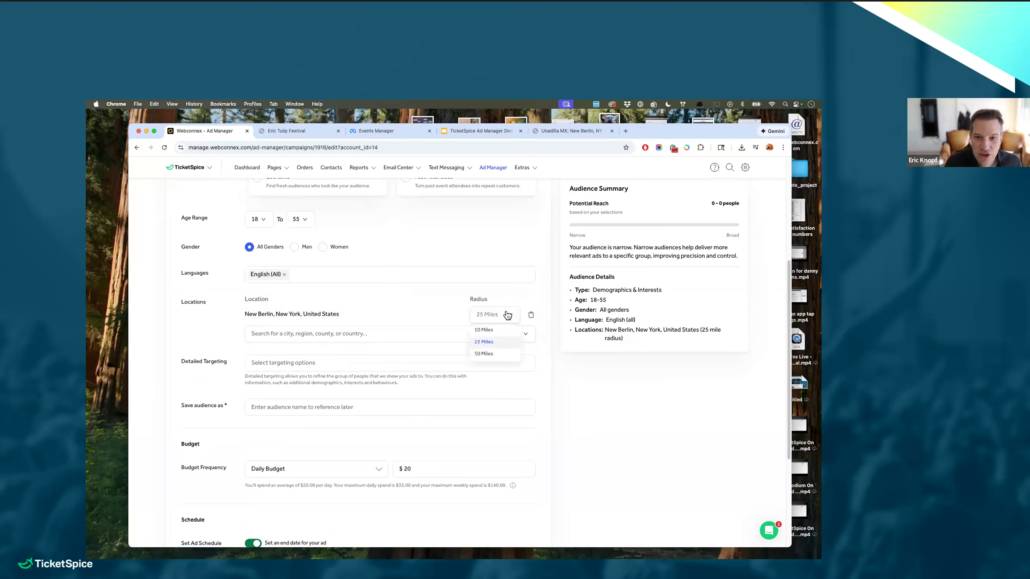
pyautogui.click(493, 353)
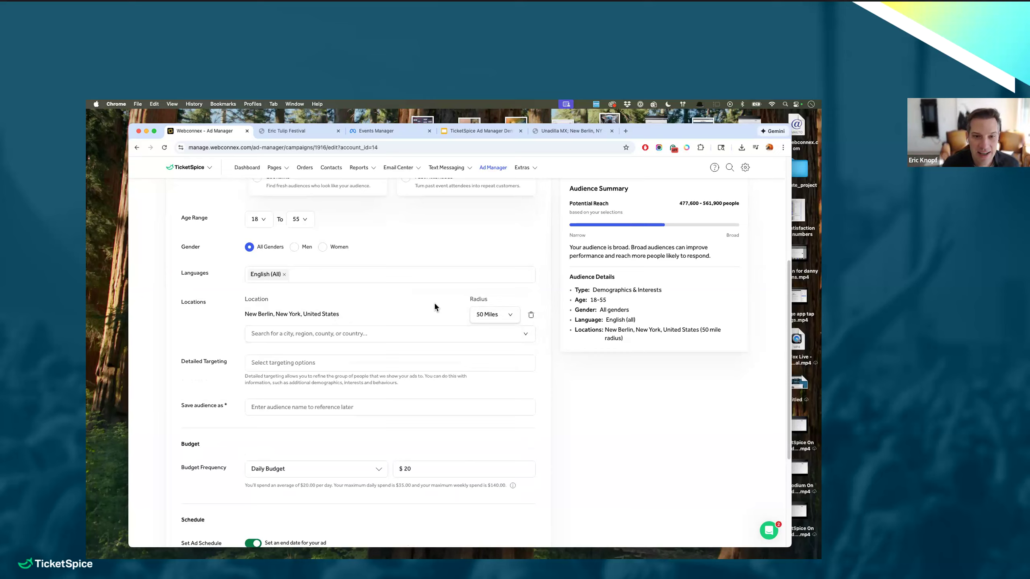
# - Remove the New Berlin audience location and add Sacramento County, California, United States in its place
pyautogui.click(531, 315)
pyautogui.click(384, 310)
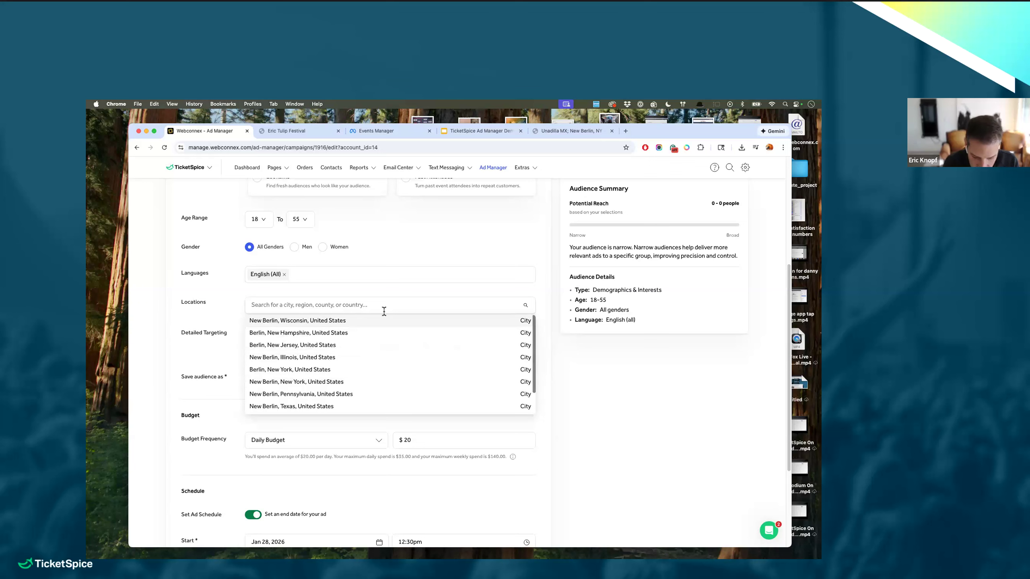
pyautogui.write('sacrament')
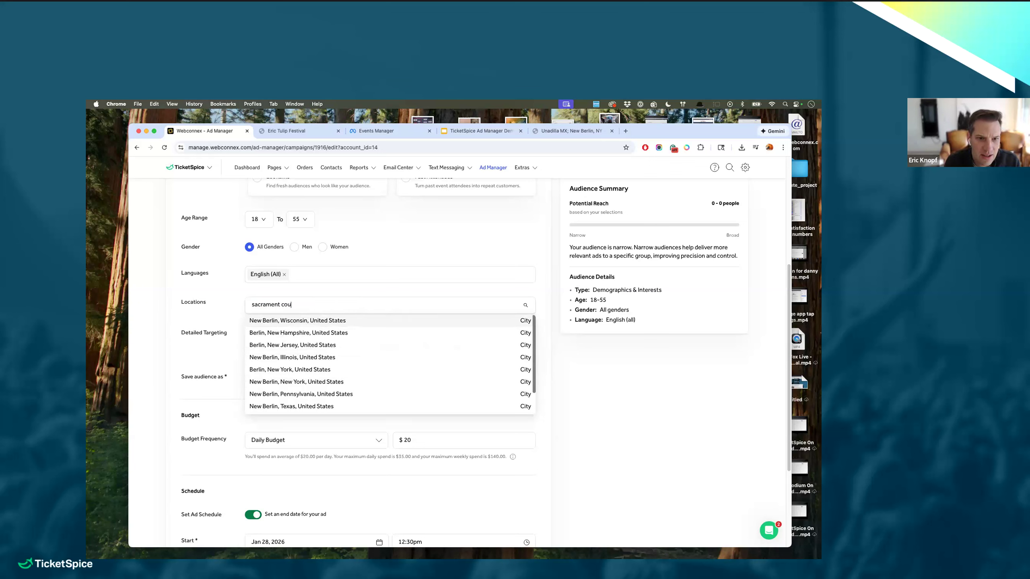
pyautogui.write('o c')
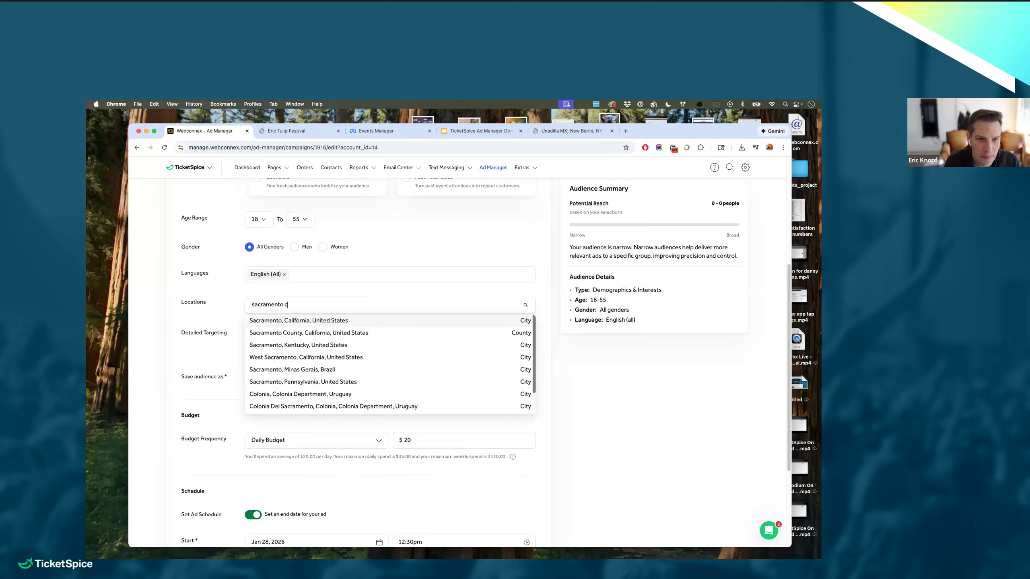
pyautogui.write('ount')
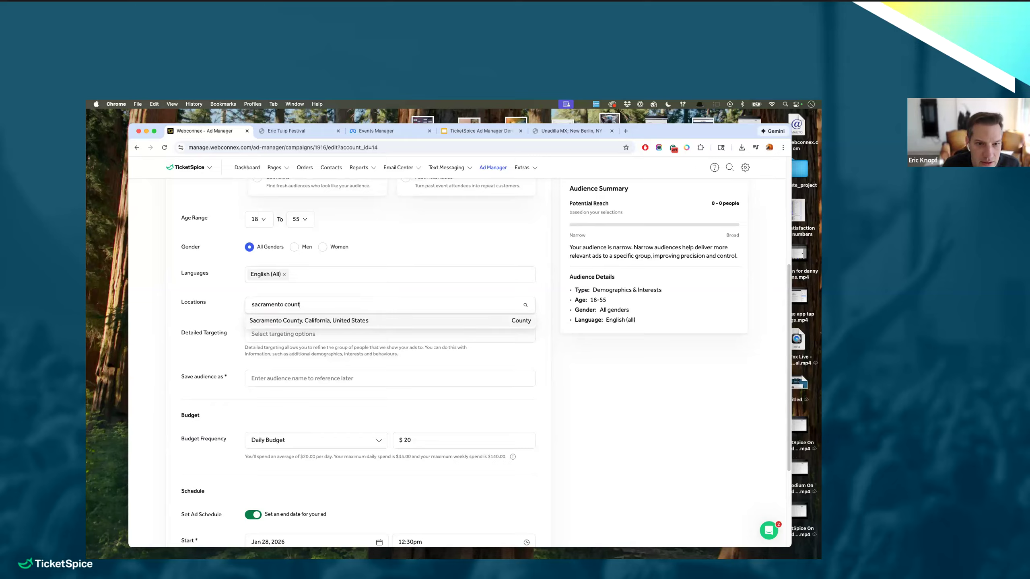
pyautogui.click(399, 321)
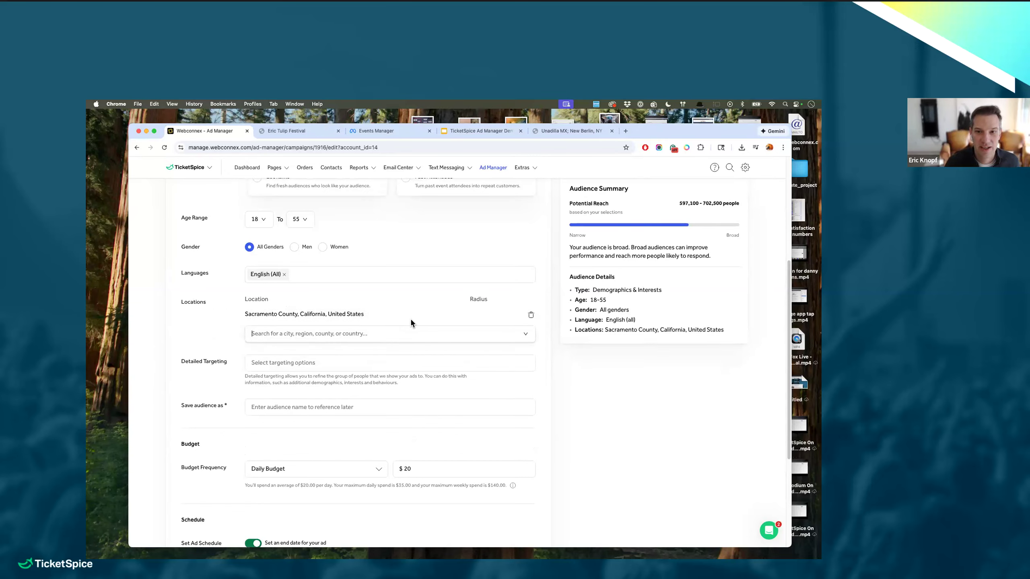
# - Add Incline Village, Nevada, United States as a second audience location with a 10-mile radius
pyautogui.click(344, 334)
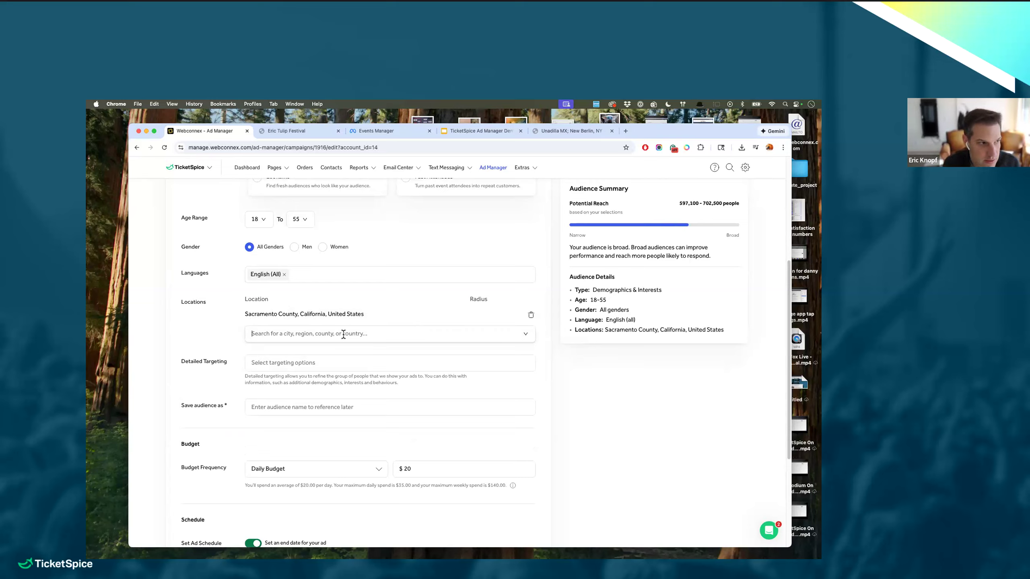
pyautogui.write('incline')
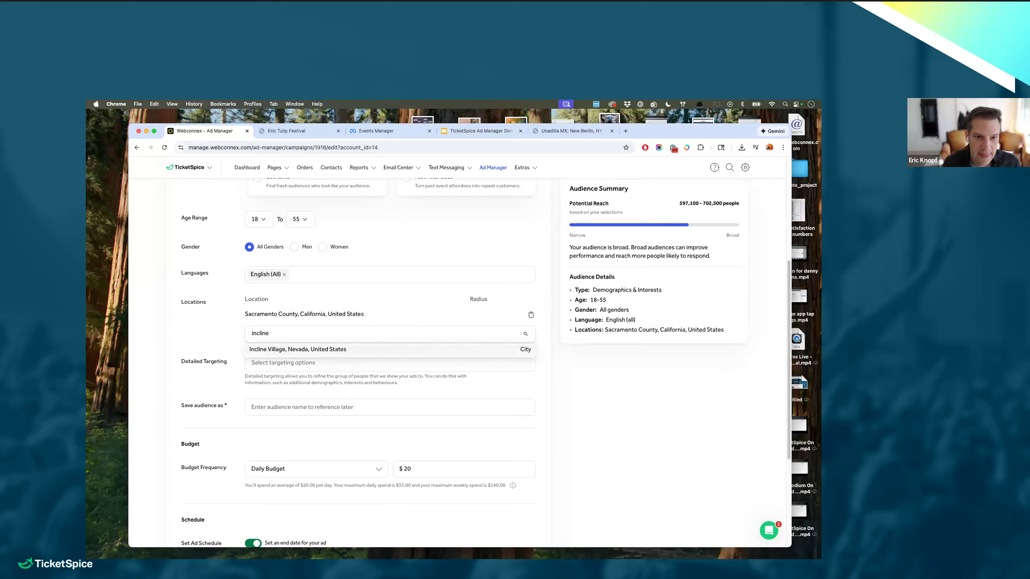
pyautogui.click(375, 350)
pyautogui.click(490, 336)
pyautogui.click(490, 349)
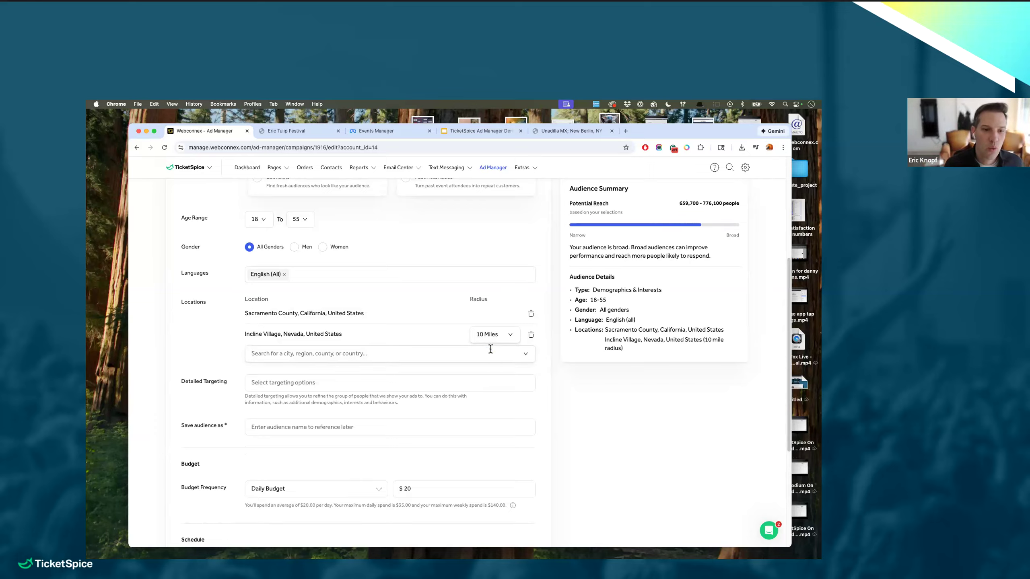
# - Target the interests Motocross, Freestyle Motocross, Motocross World Championship, AMA Motocross Championship, Motocross & Supercross, TransWorld Motocross, Motocross Action and Mad Skills Motocross
pyautogui.click(297, 386)
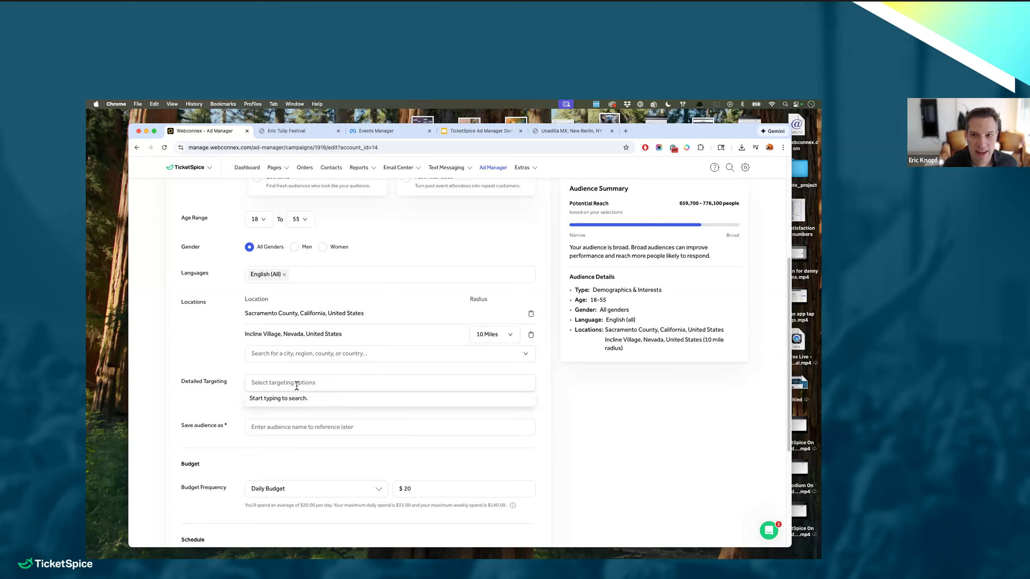
pyautogui.write('motocross')
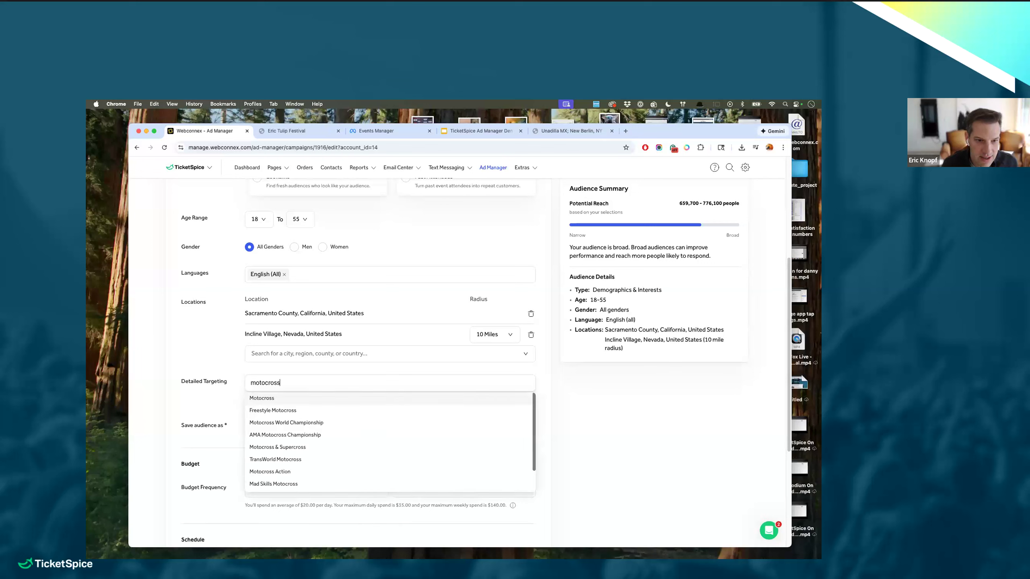
pyautogui.click(286, 400)
pyautogui.click(286, 411)
pyautogui.click(284, 423)
pyautogui.click(282, 436)
pyautogui.click(278, 460)
pyautogui.click(278, 472)
pyautogui.click(276, 484)
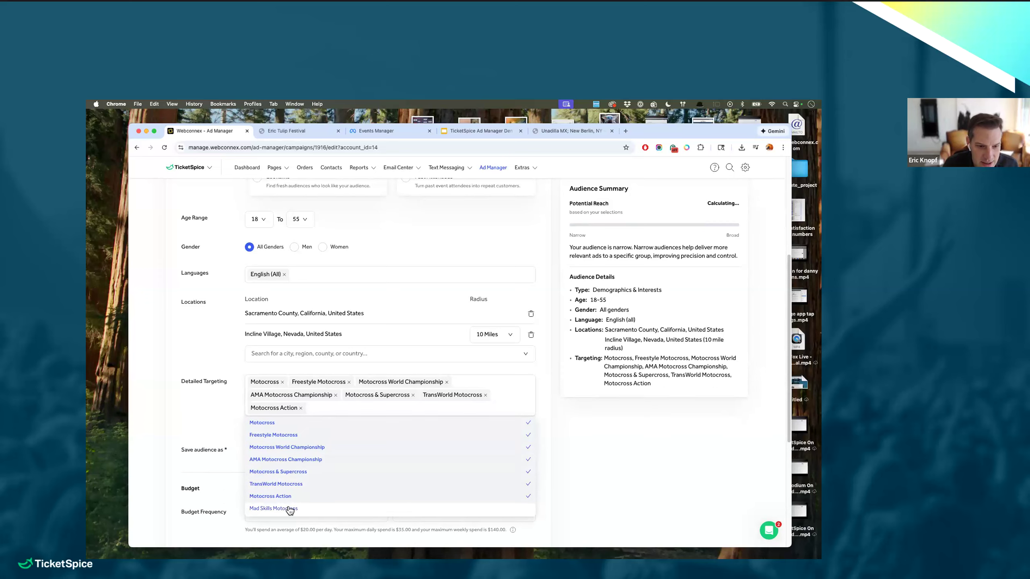
pyautogui.click(288, 510)
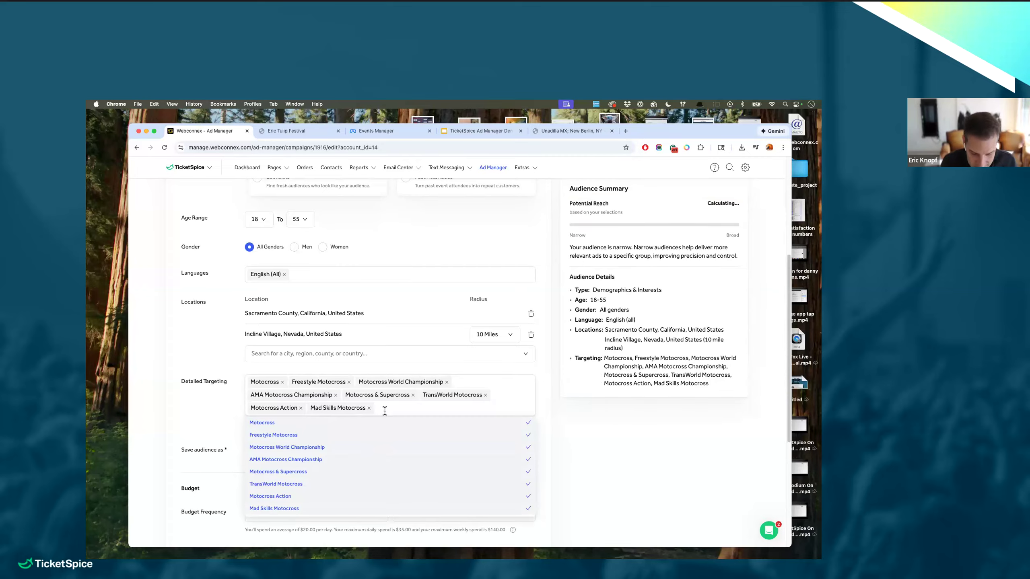
# - Add Monster truck, Motorsport series, events and competitions, Monster Jam World Finals and Racing games to the detailed targeting
pyautogui.write('monster')
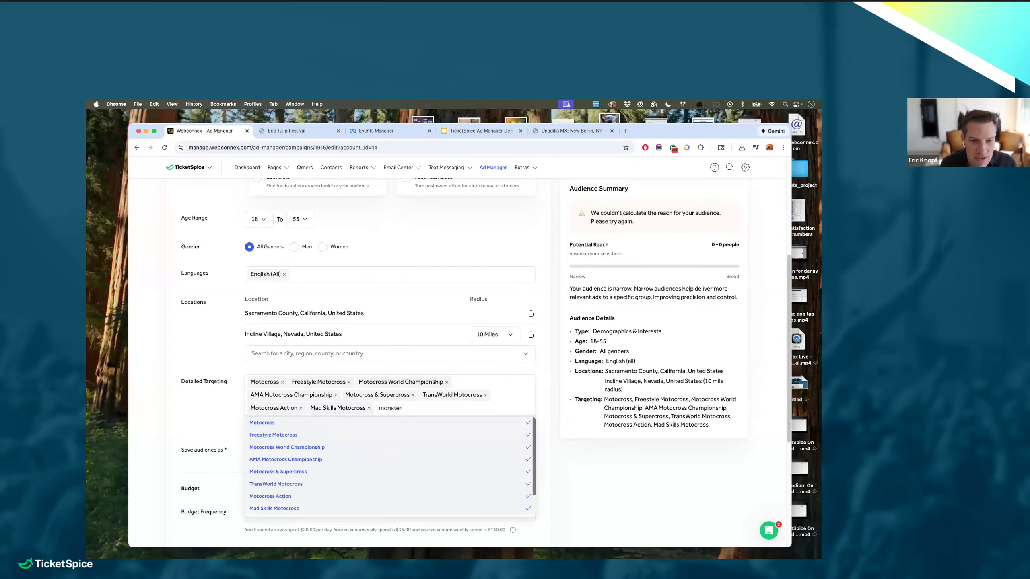
pyautogui.write(' trucks')
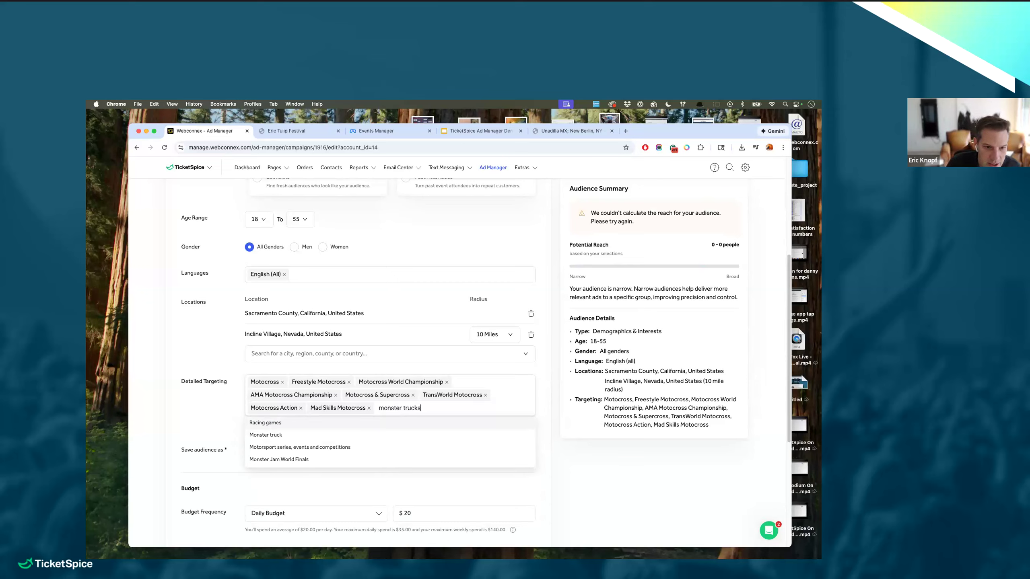
pyautogui.click(286, 435)
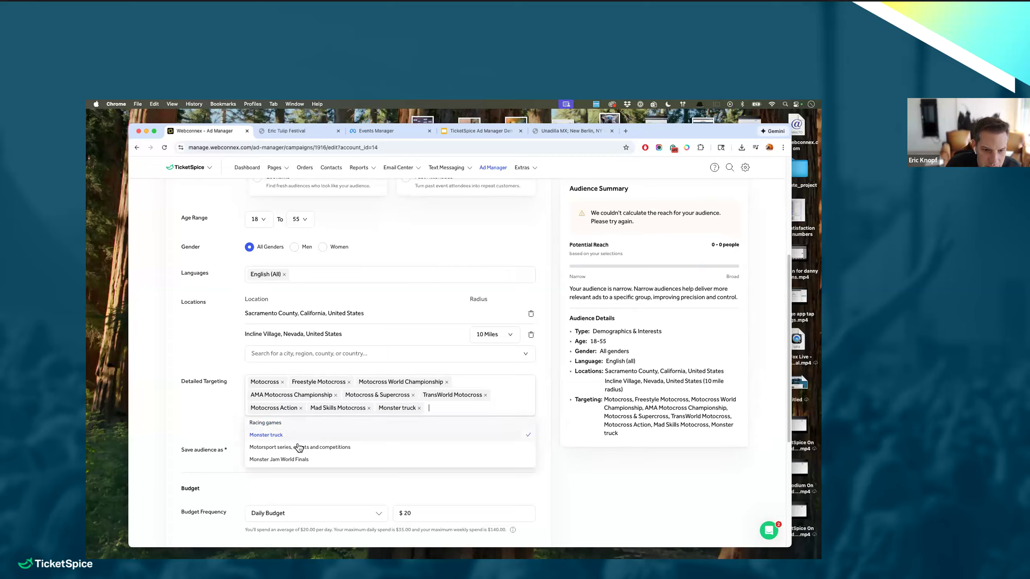
pyautogui.click(279, 448)
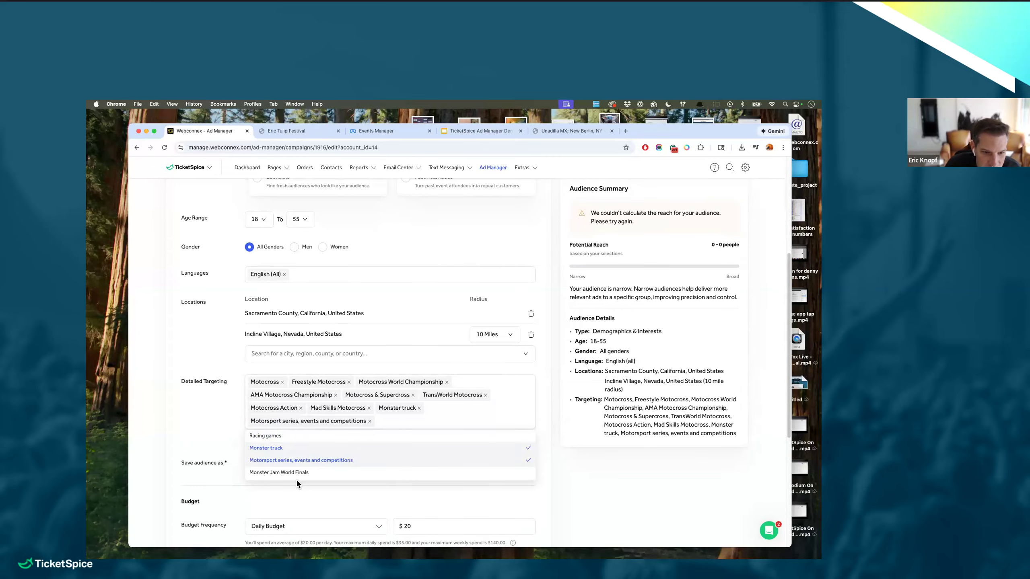
pyautogui.click(284, 473)
pyautogui.click(266, 436)
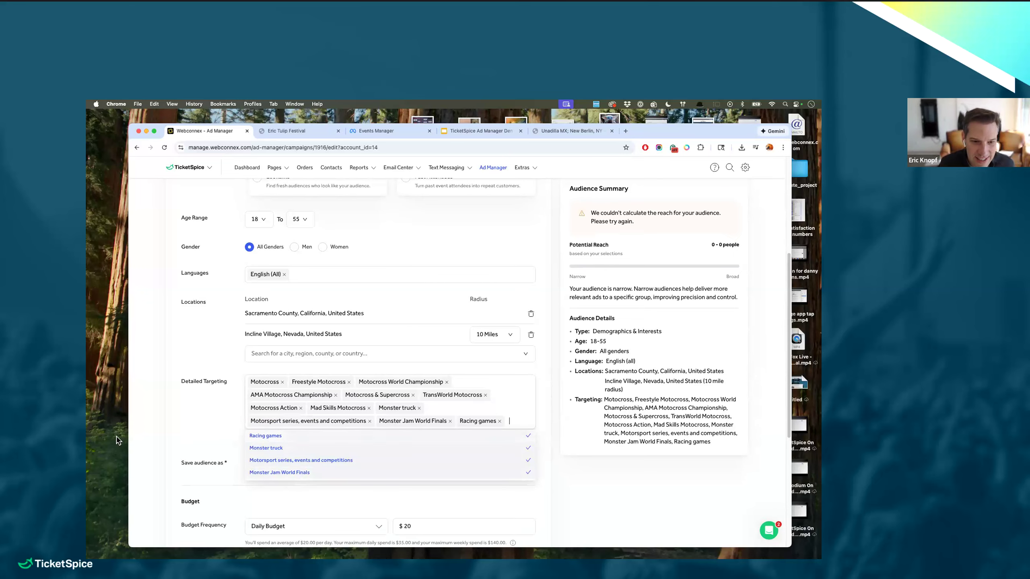
pyautogui.click(158, 411)
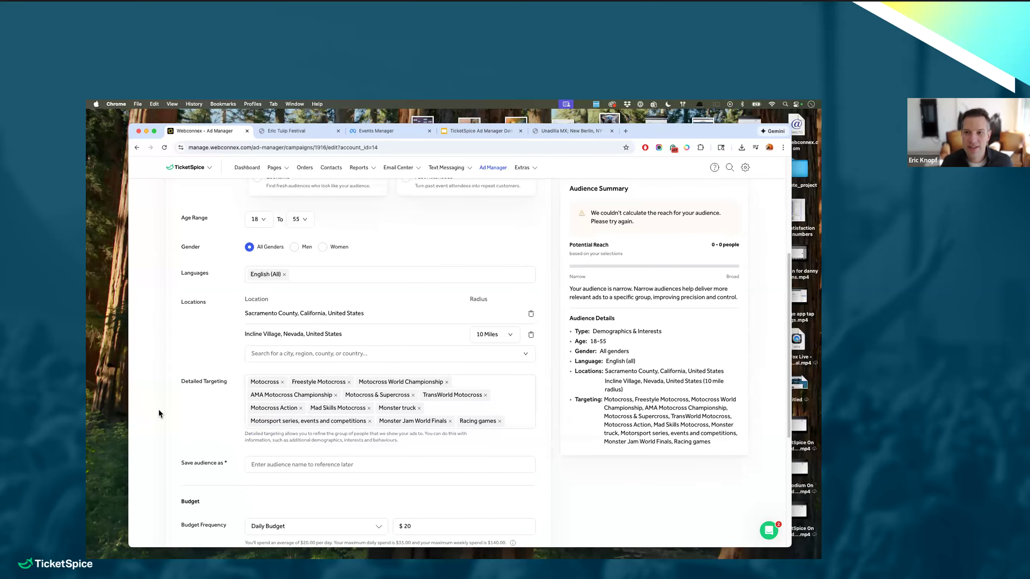
# - Change the campaign's budget frequency to Lifetime Budget and set the amount to $200
pyautogui.scroll(-1, 332, 373)
pyautogui.scroll(-7, 373, 319)
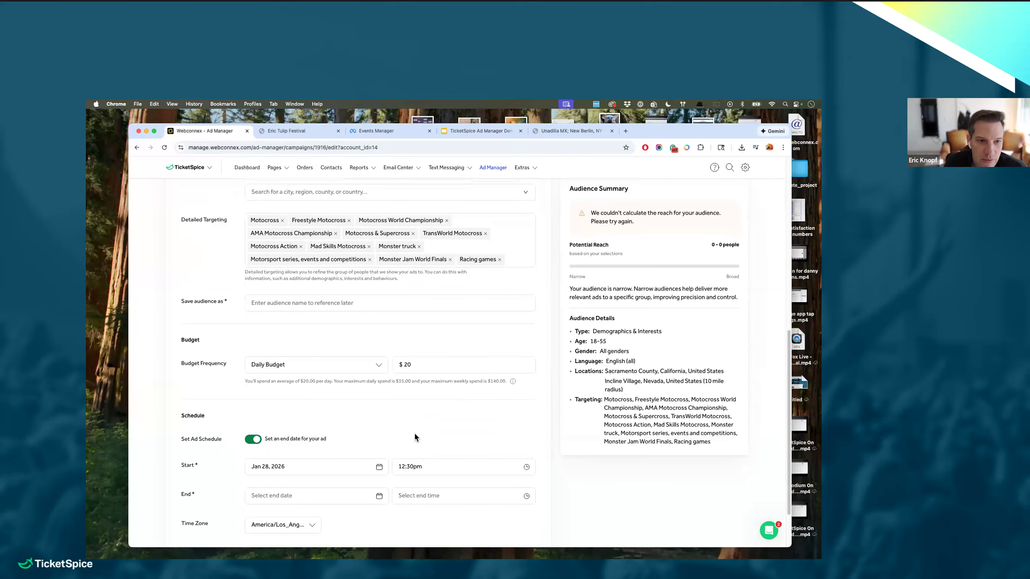
pyautogui.click(297, 304)
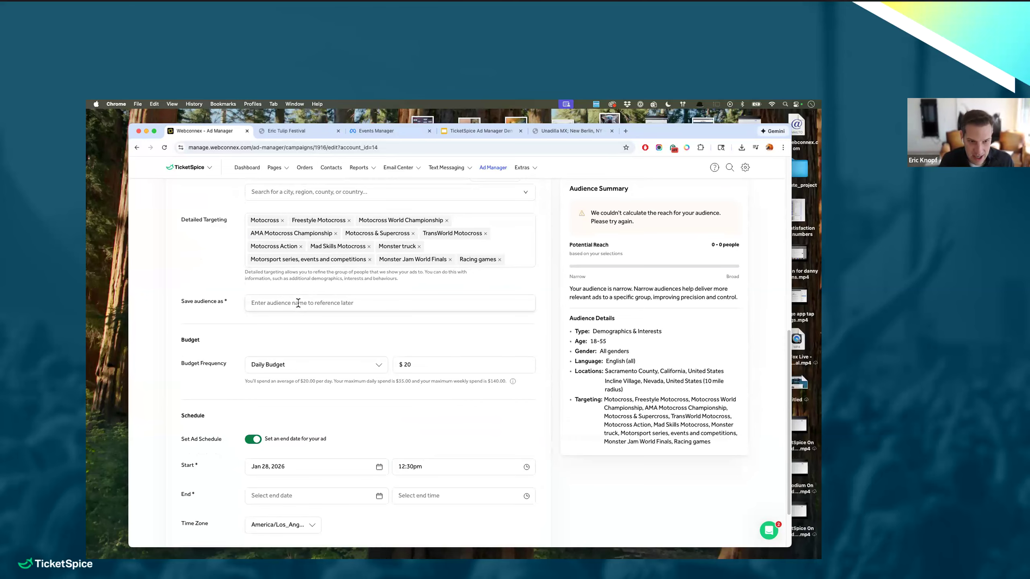
pyautogui.scroll(-3, 329, 396)
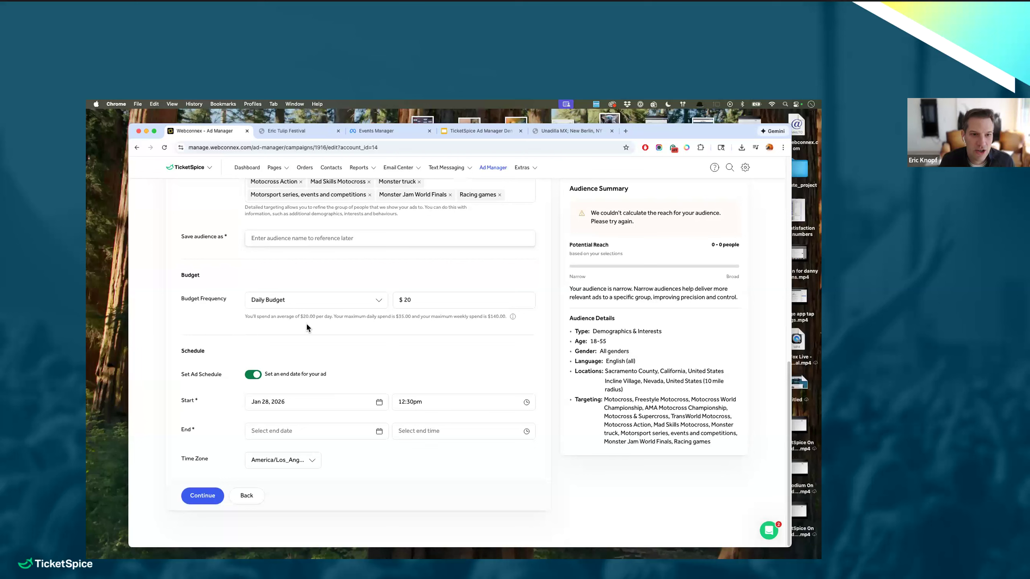
pyautogui.click(343, 300)
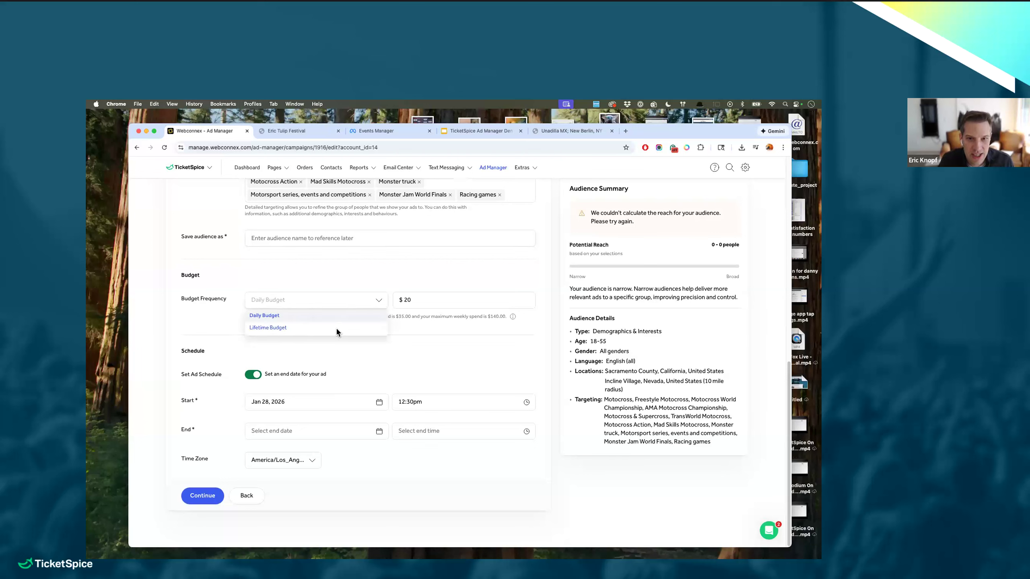
pyautogui.click(337, 329)
pyautogui.click(426, 306)
pyautogui.write('0')
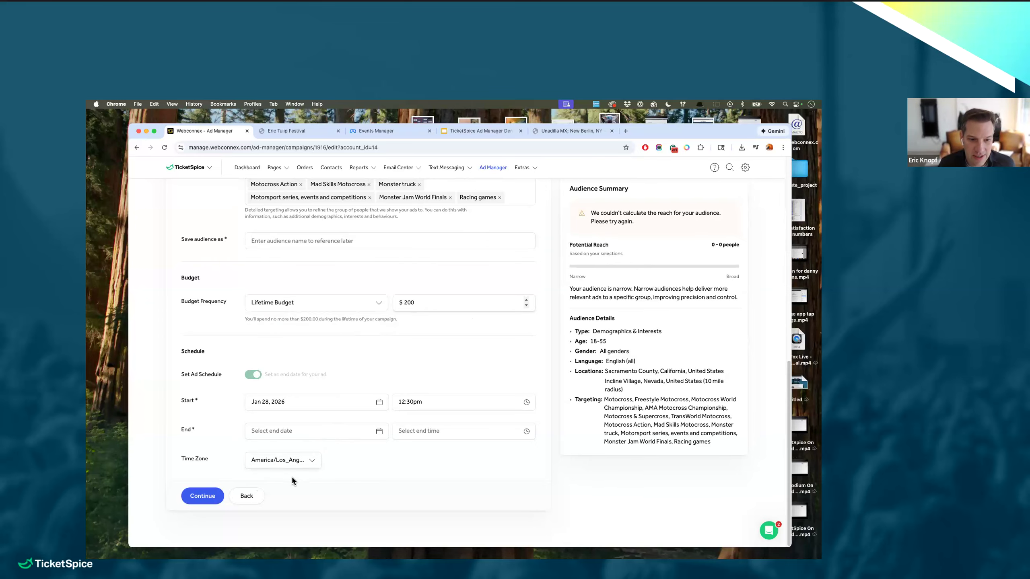
# - Leave the motocross campaign and start a new Instagram ad campaign named Eric Tulip Festival
pyautogui.scroll(15, 509, 267)
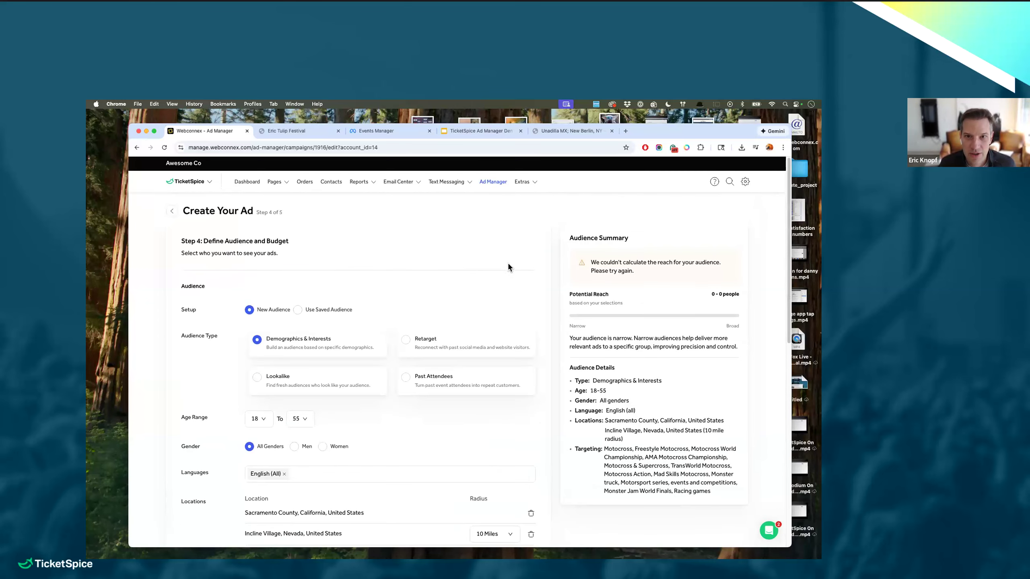
pyautogui.click(500, 183)
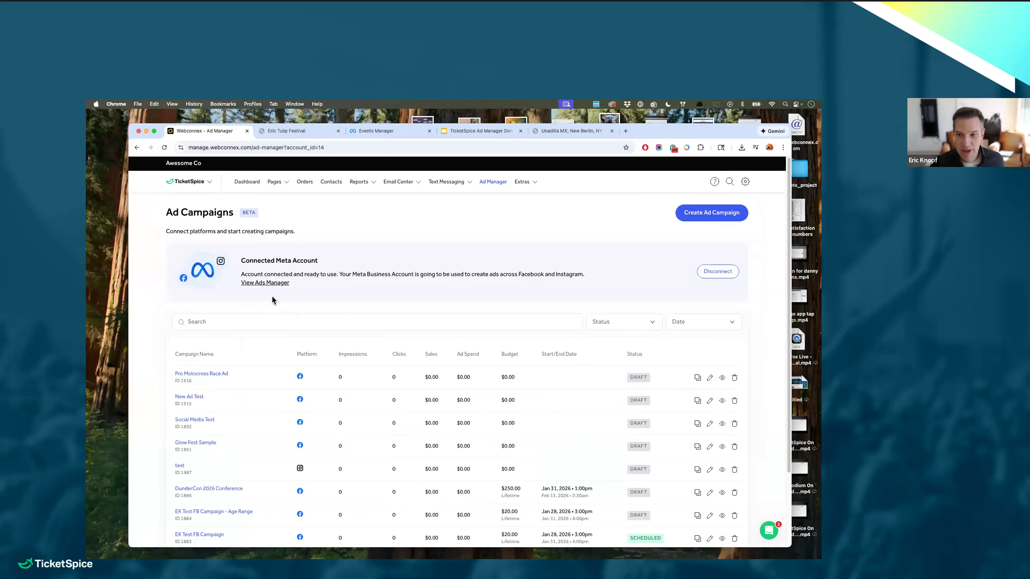
pyautogui.click(713, 214)
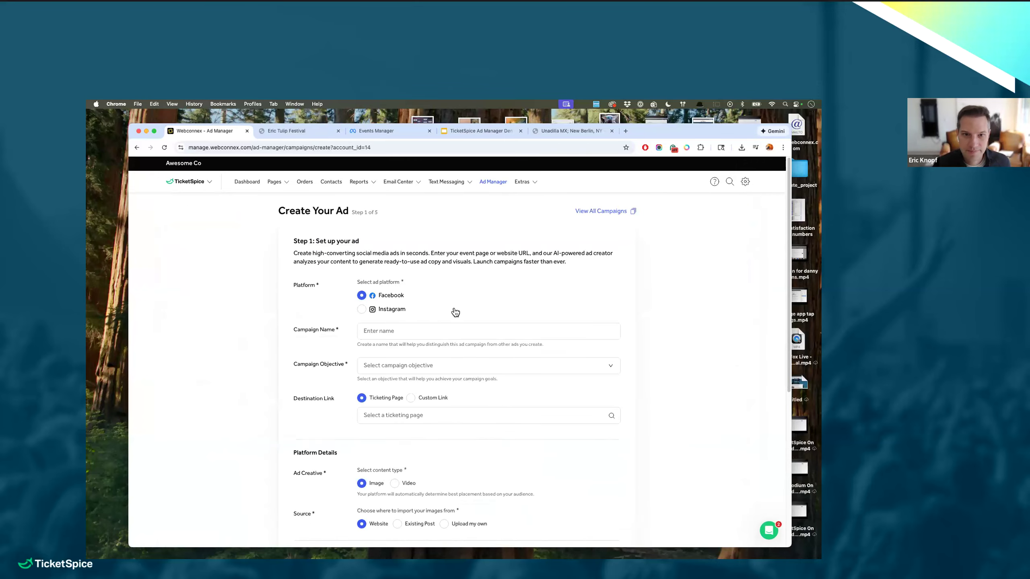
pyautogui.click(373, 310)
pyautogui.click(394, 330)
pyautogui.write('Eric Tulip Festival')
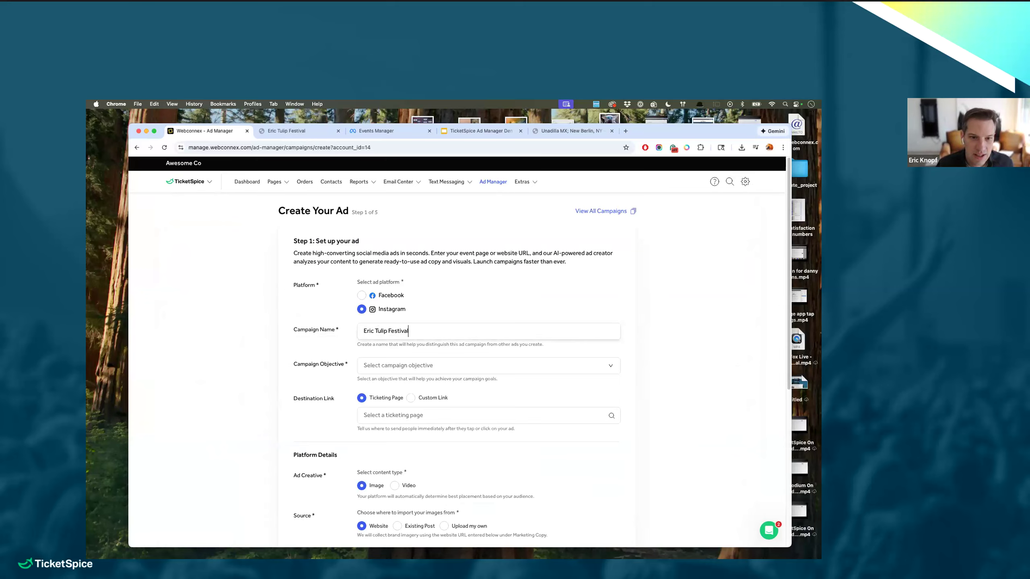
# - Set the campaign objective to Sales (Maximize number of conversions) and link the ad to the Eric Tulip Festival ticketing page
pyautogui.click(394, 366)
pyautogui.click(386, 384)
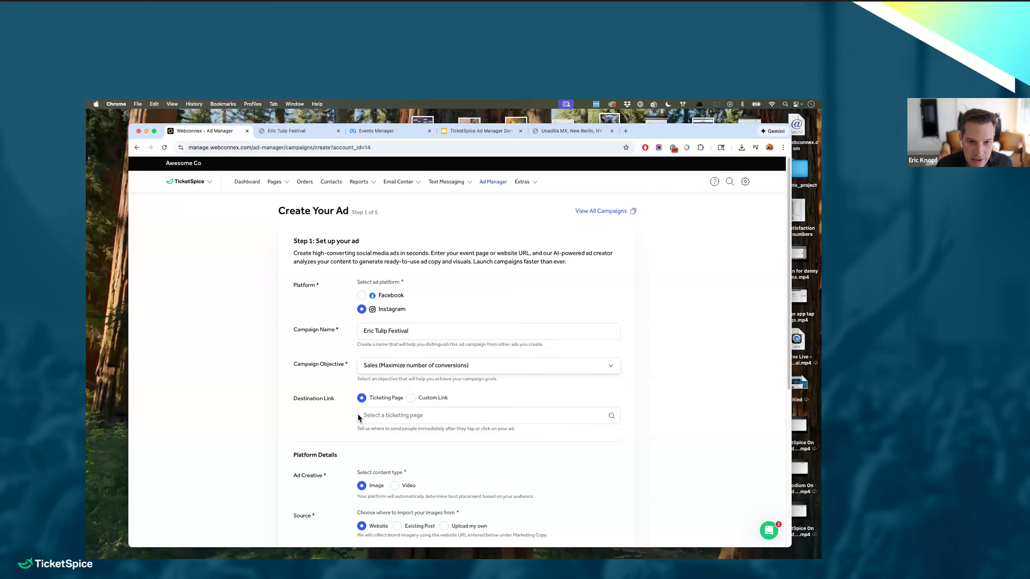
pyautogui.click(360, 416)
pyautogui.click(379, 431)
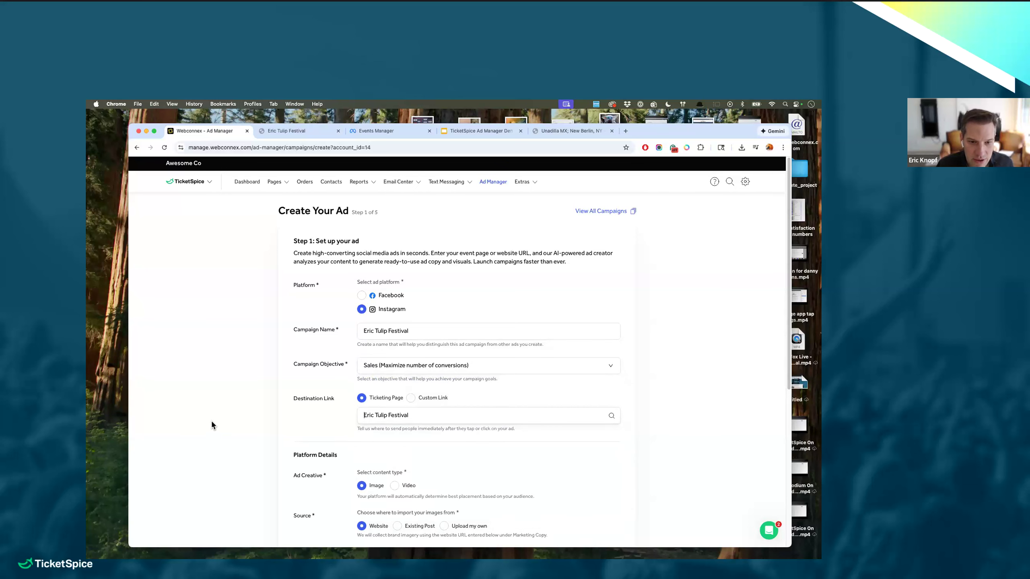
# - Set the ad creative to Video and choose to upload an own video as its source
pyautogui.scroll(-3, 210, 420)
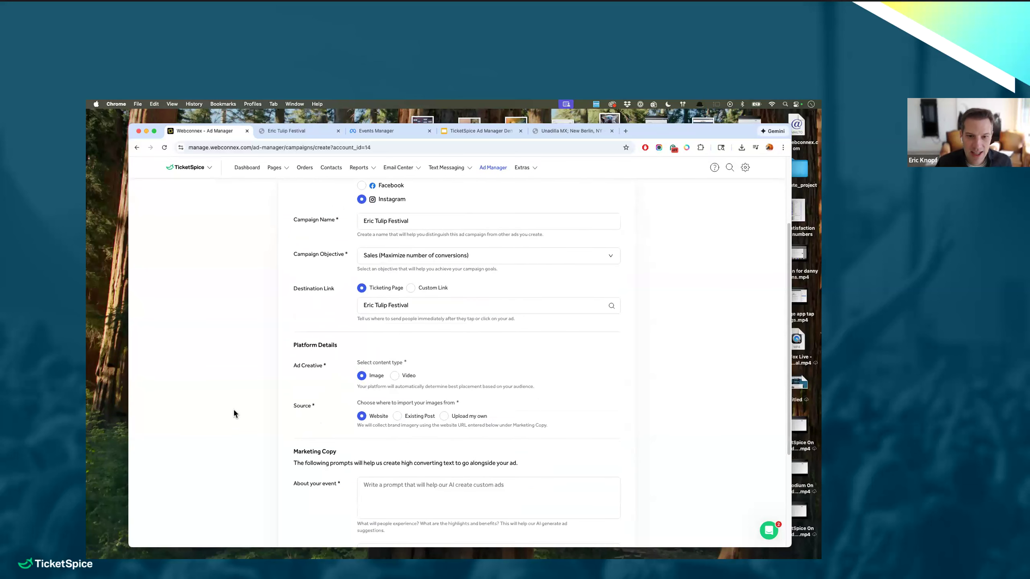
pyautogui.click(394, 375)
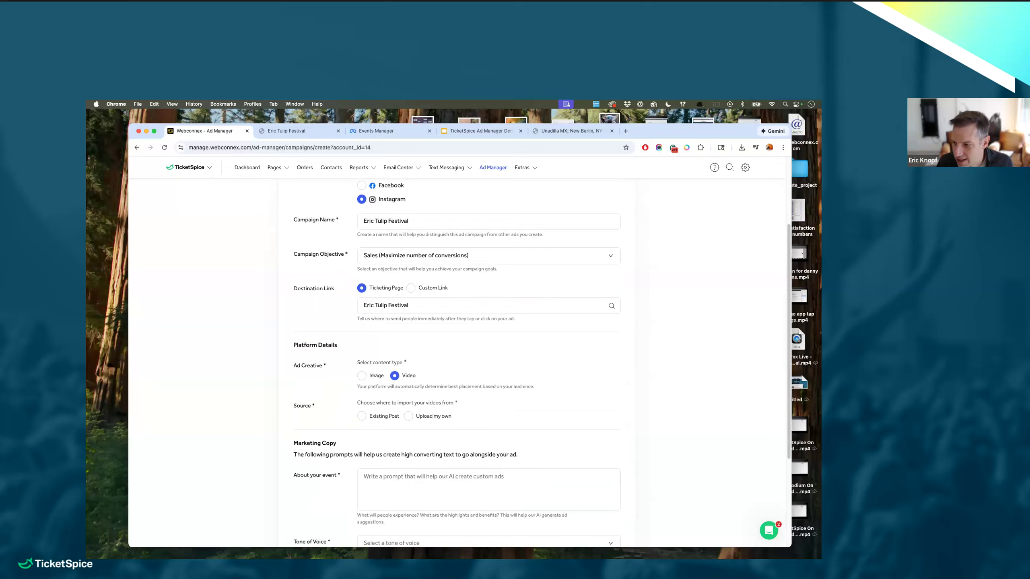
pyautogui.click(408, 416)
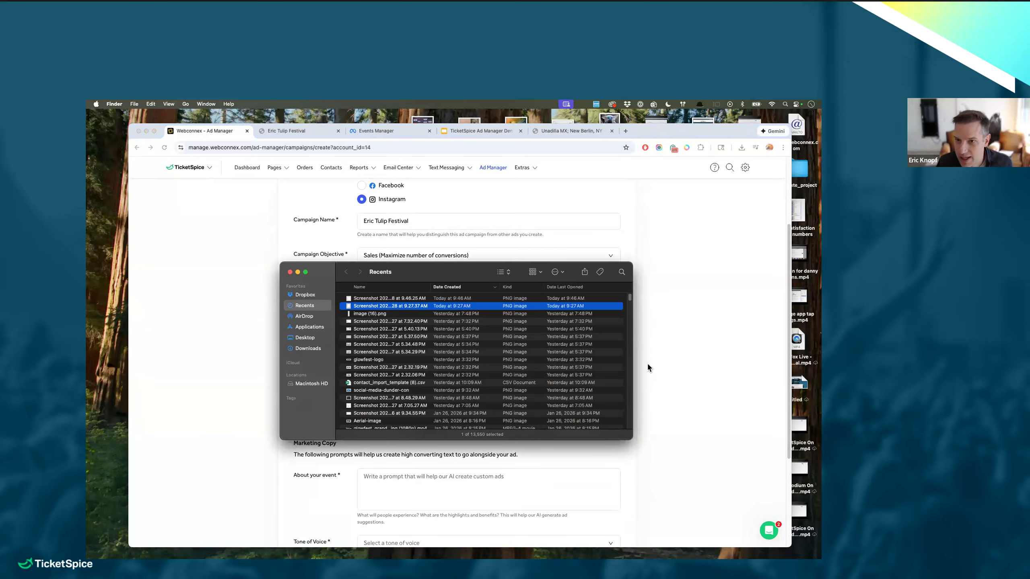
# - Open Grandparents_Tulip_Farm_Hay_Ride.mp4 from the Downloads folder in QuickTime Player and preview it at a lower volume
pyautogui.click(306, 349)
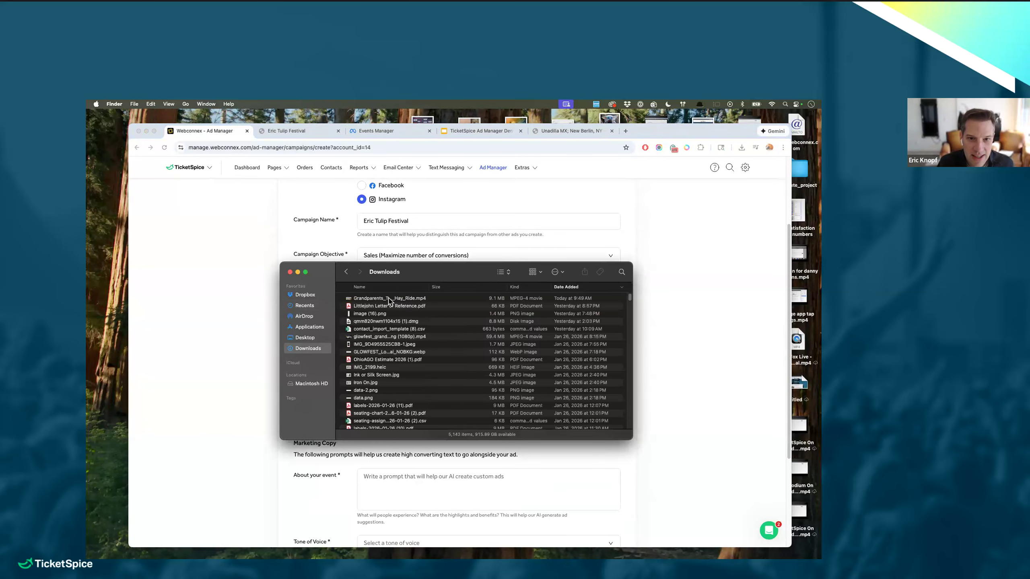
pyautogui.doubleClick(388, 300)
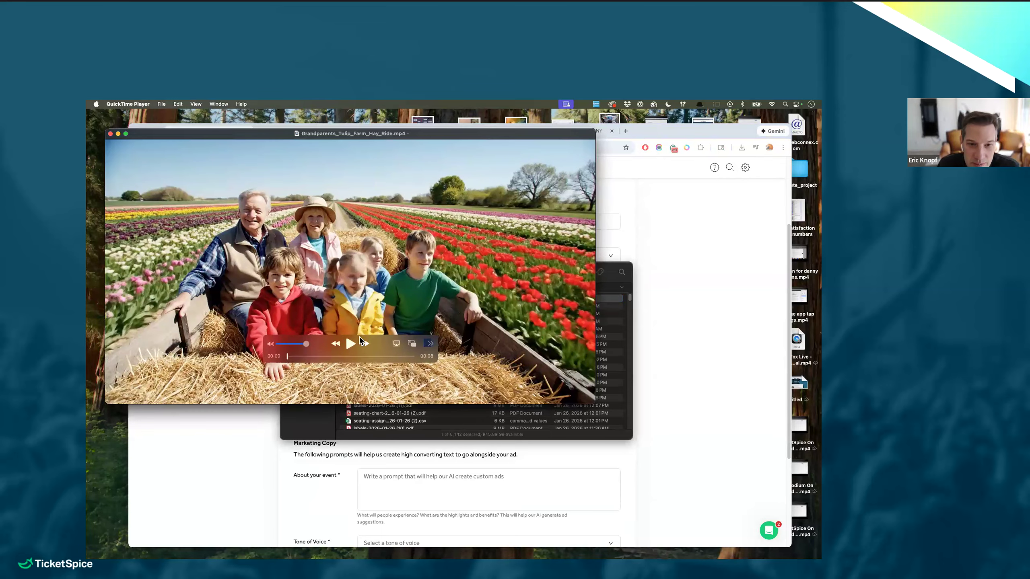
pyautogui.click(351, 344)
pyautogui.click(287, 344)
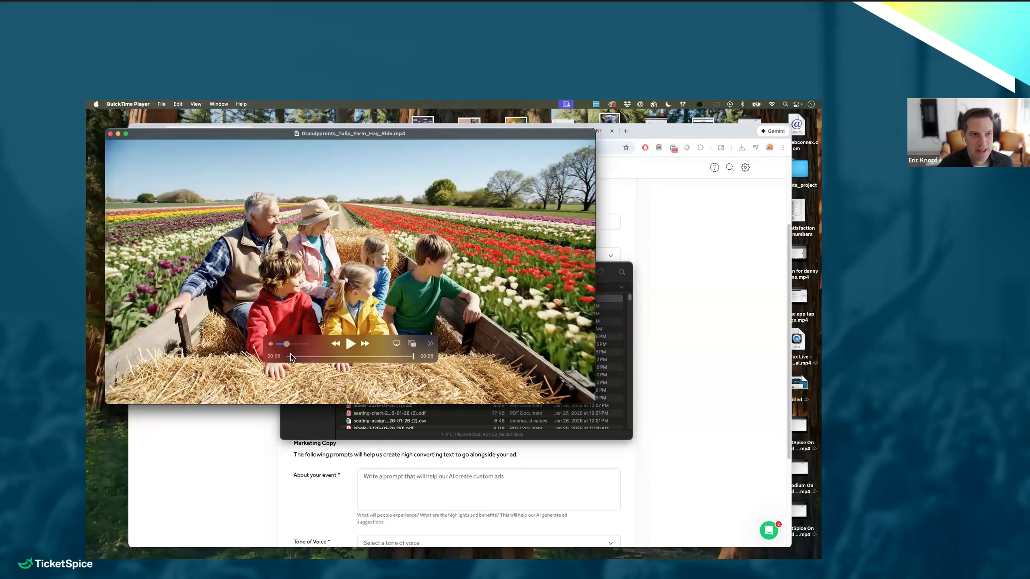
# - Close the hay ride video preview, return to the ad form in Chrome, and set the video source to Existing Post
pyautogui.click(110, 134)
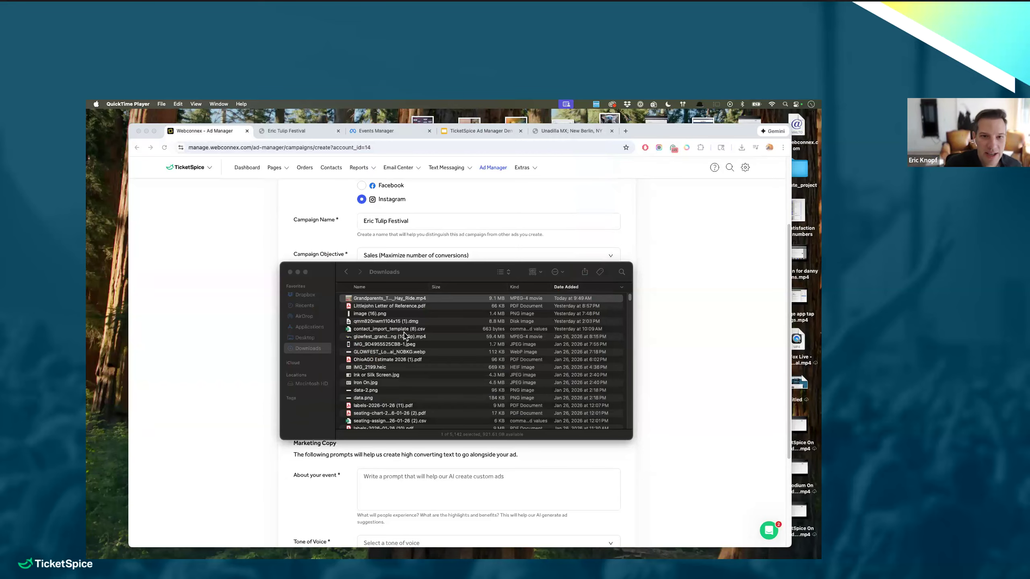
pyautogui.click(159, 309)
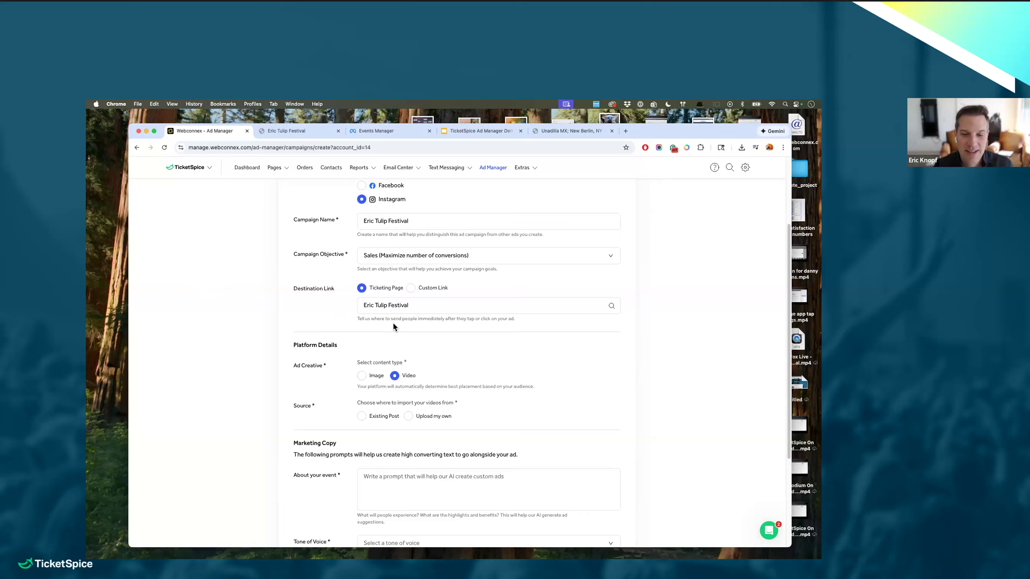
pyautogui.scroll(-1, 427, 324)
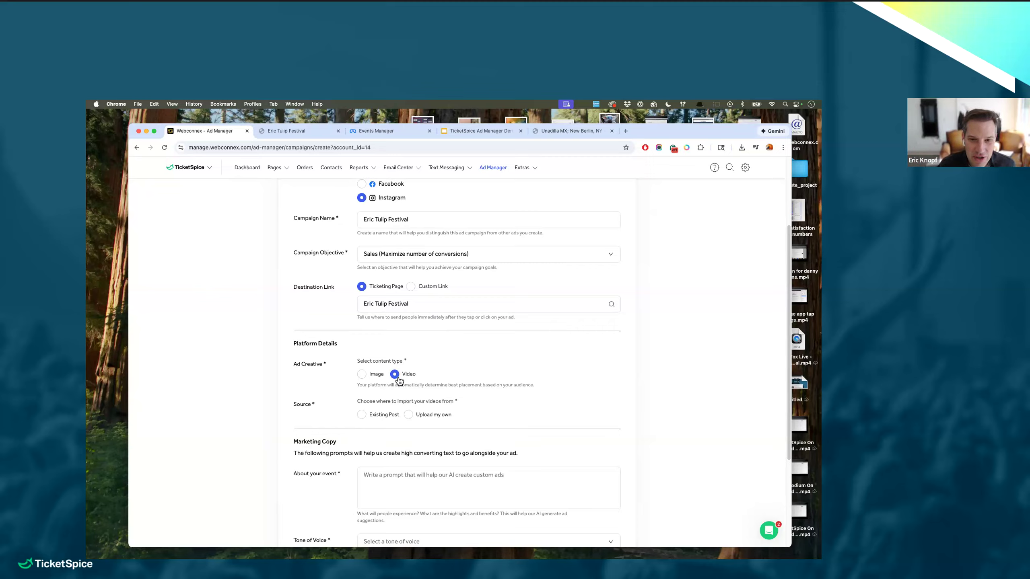
pyautogui.click(370, 418)
pyautogui.scroll(-1, 433, 357)
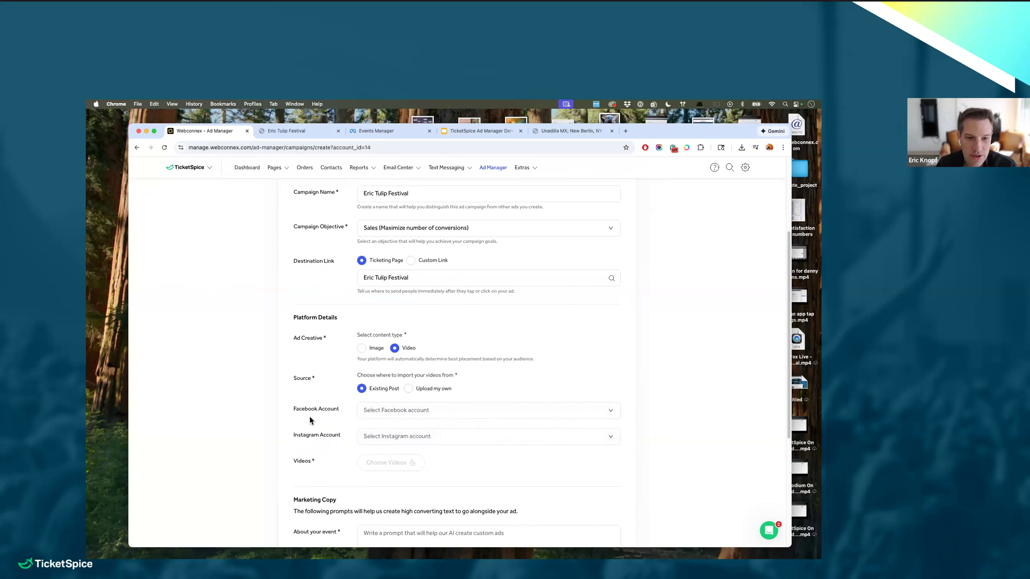
# - Select TicketSpice as the Facebook account and ticketspice as the Instagram account for importing existing videos
pyautogui.click(389, 415)
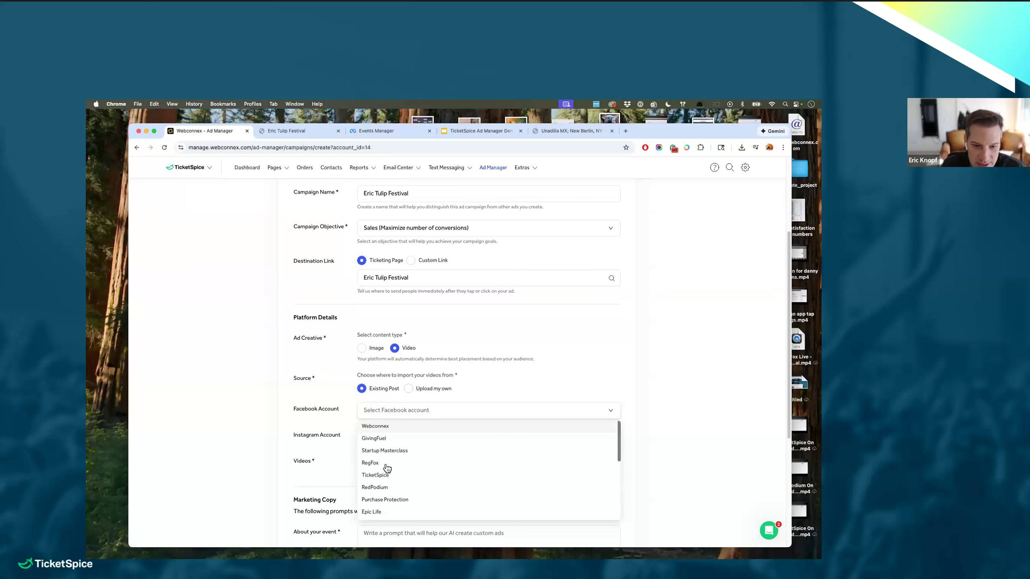
pyautogui.click(372, 470)
pyautogui.click(396, 441)
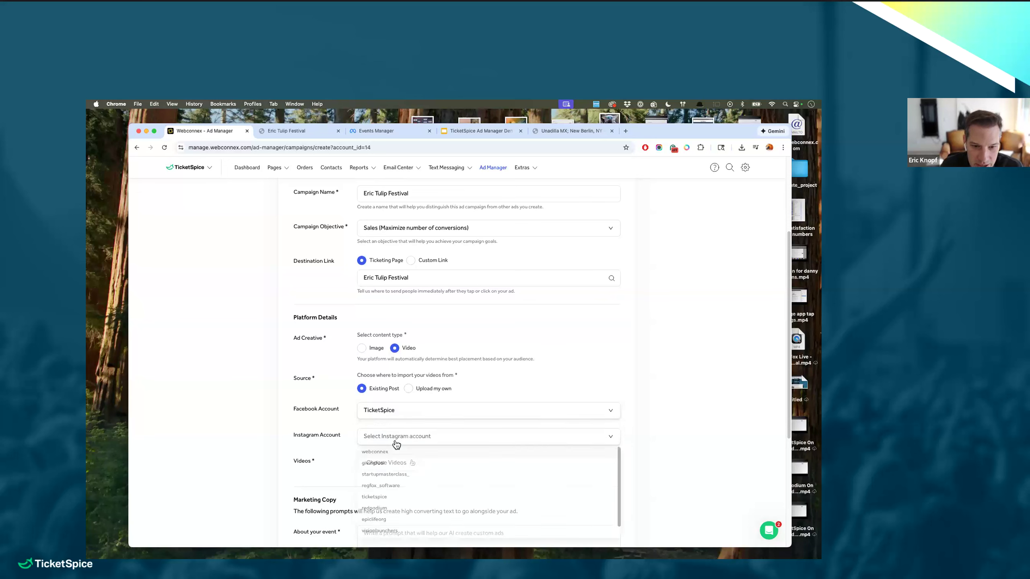
pyautogui.click(384, 499)
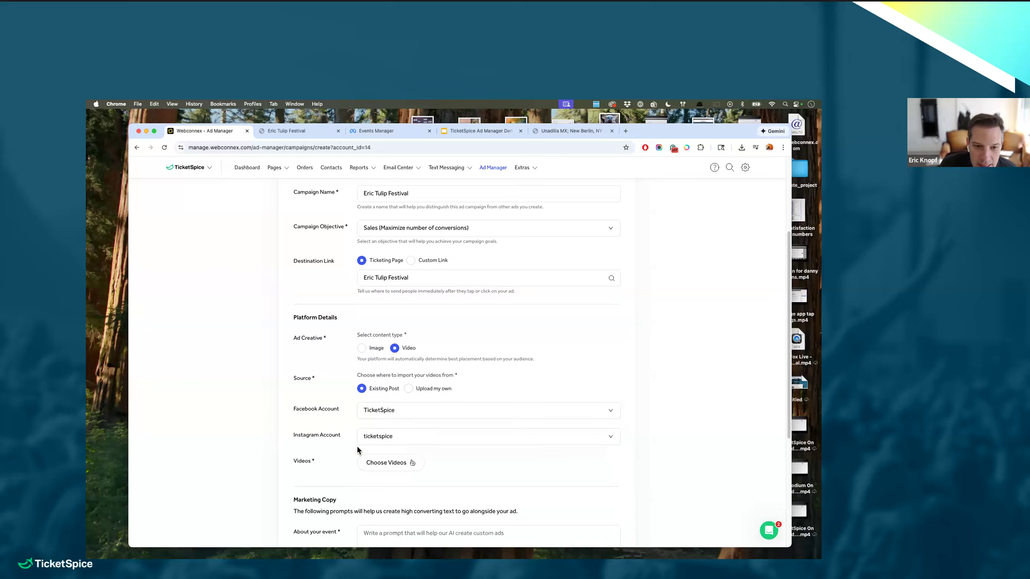
# - Choose the Dec 15, 2025 video of the man drinking in a kitchen from the existing posts, previewing it before confirming the selection
pyautogui.click(376, 469)
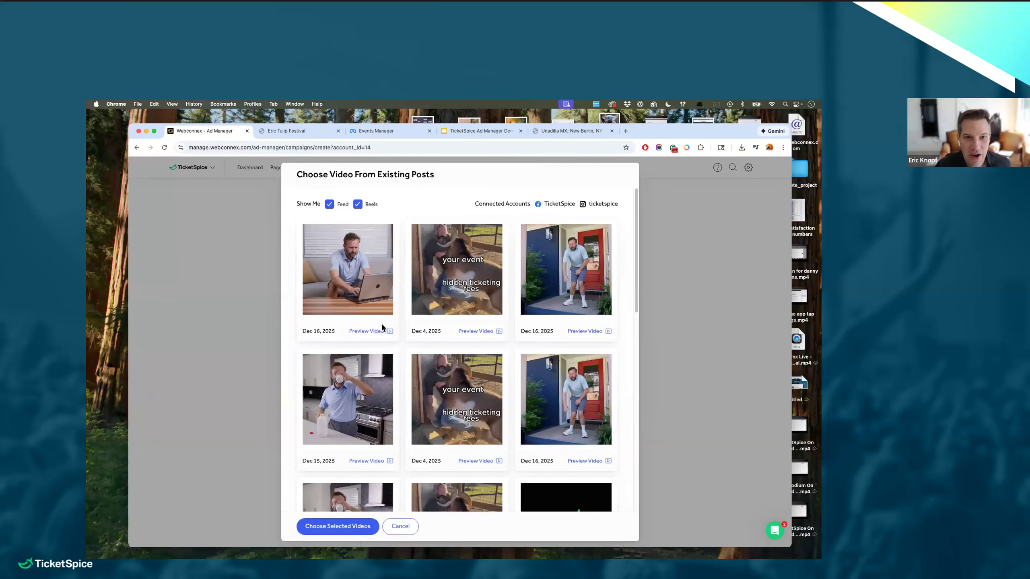
pyautogui.scroll(-3, 588, 405)
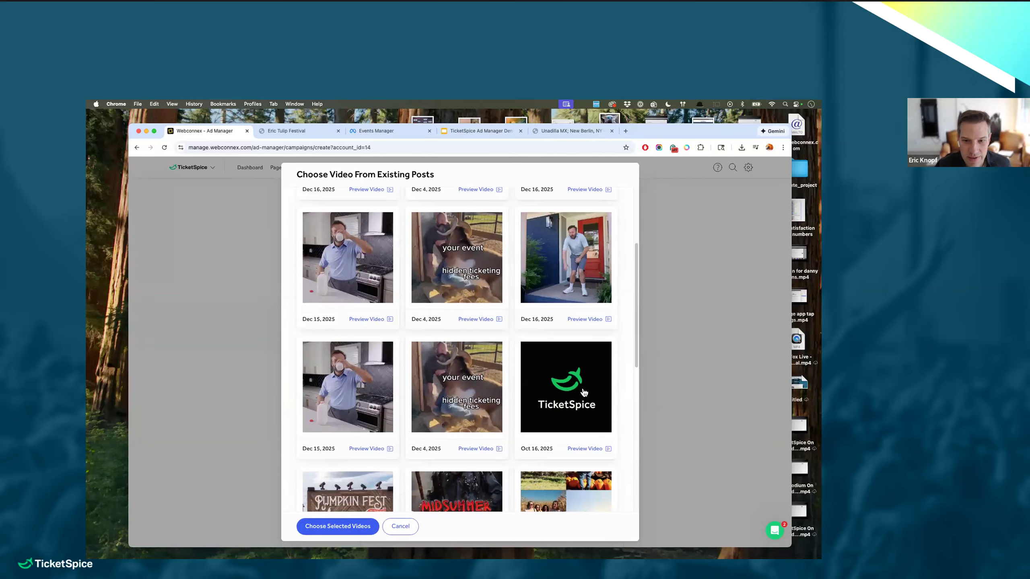
pyautogui.click(362, 400)
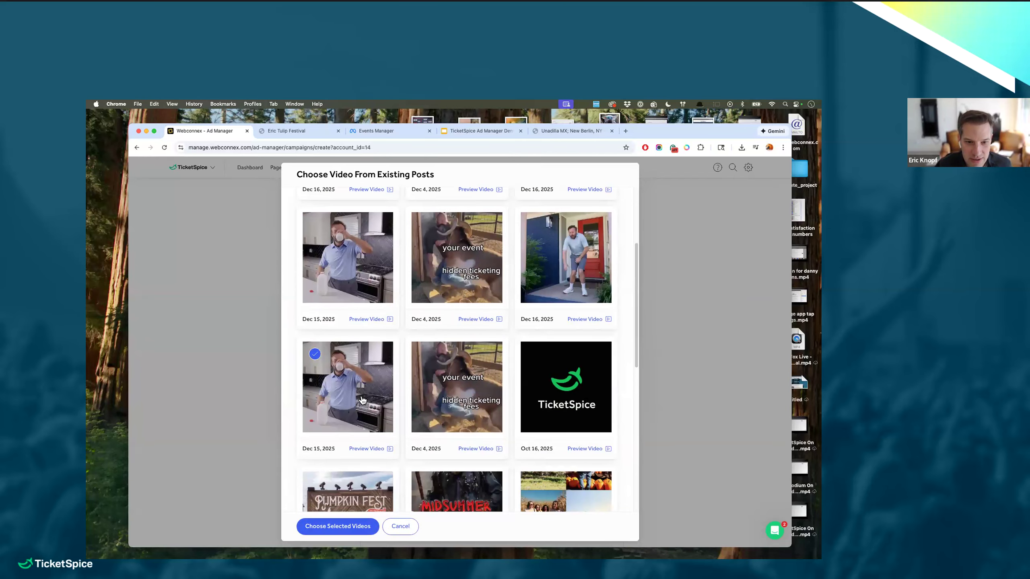
pyautogui.click(379, 448)
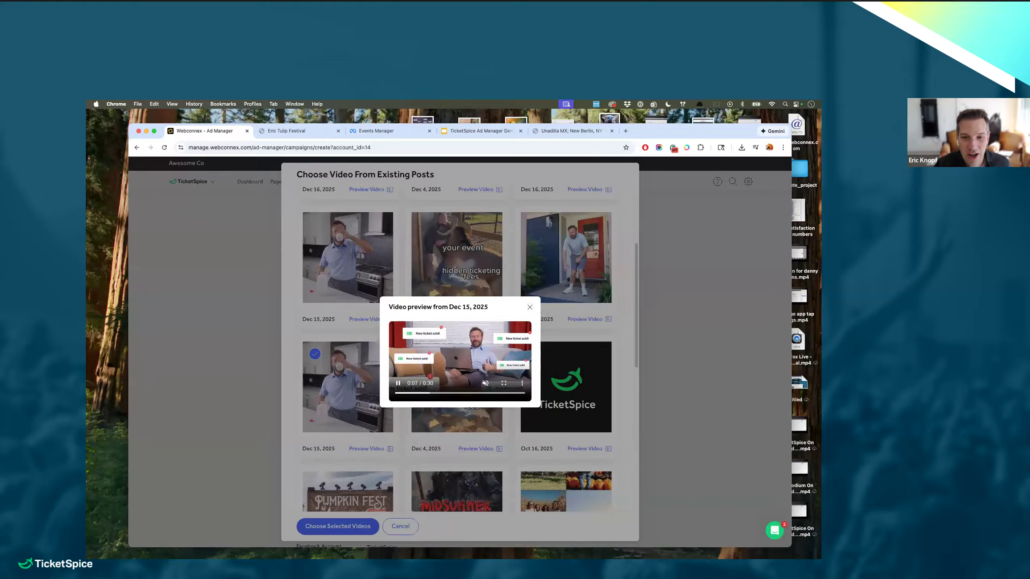
pyautogui.click(530, 308)
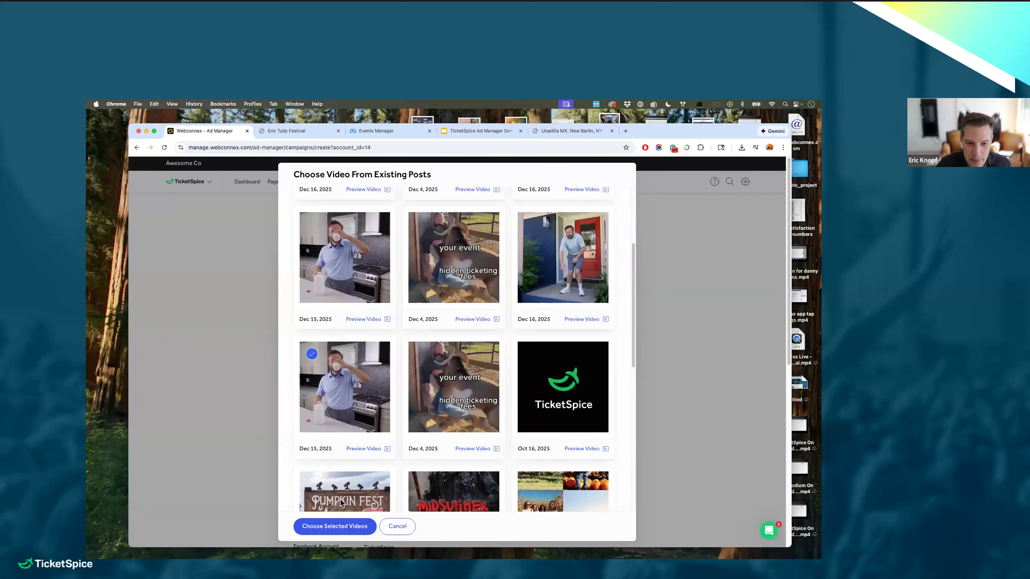
pyautogui.click(341, 527)
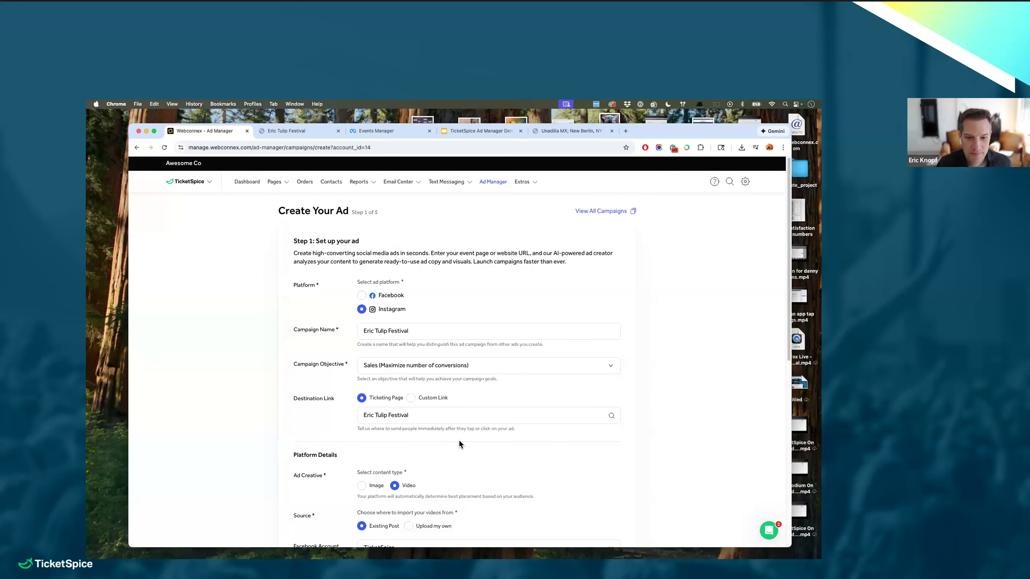
# - Describe the event as "The world's best ticketing and event platform" and set the tone of voice to Persuasive
pyautogui.scroll(-7, 459, 438)
pyautogui.click(435, 422)
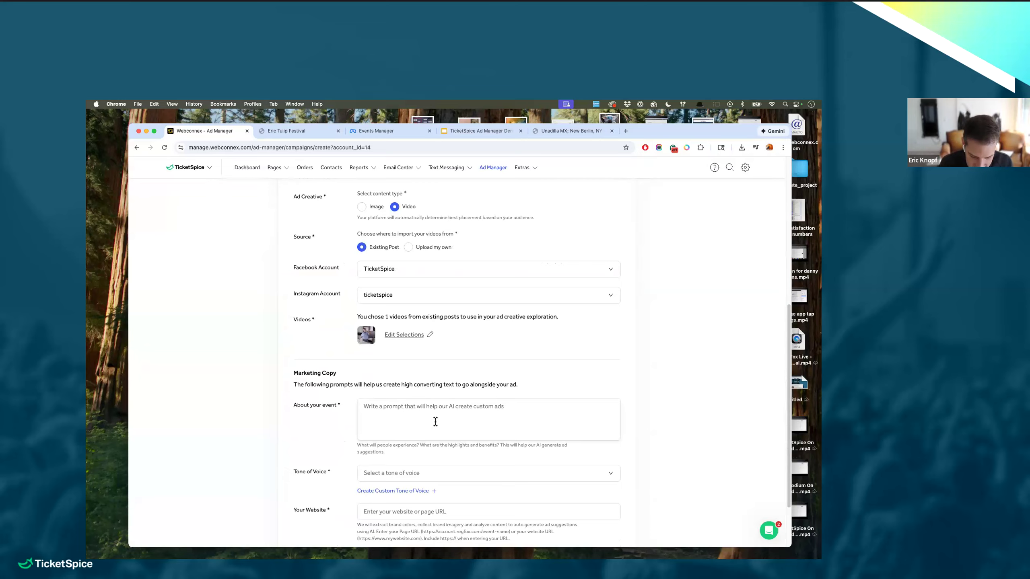
pyautogui.write("The world's best ticketing and event platform")
pyautogui.click(420, 477)
pyautogui.click(407, 488)
pyautogui.scroll(-2, 358, 448)
pyautogui.click(358, 446)
pyautogui.write('https://www.tic')
pyautogui.write('ketspe')
pyautogui.write('ic')
pyautogui.write('ic')
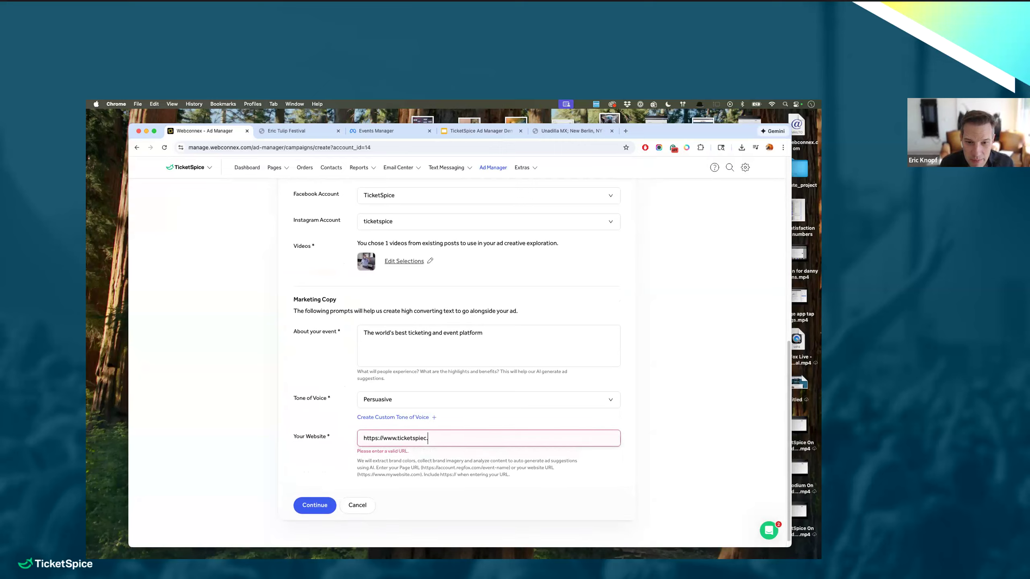
pyautogui.write('.com')
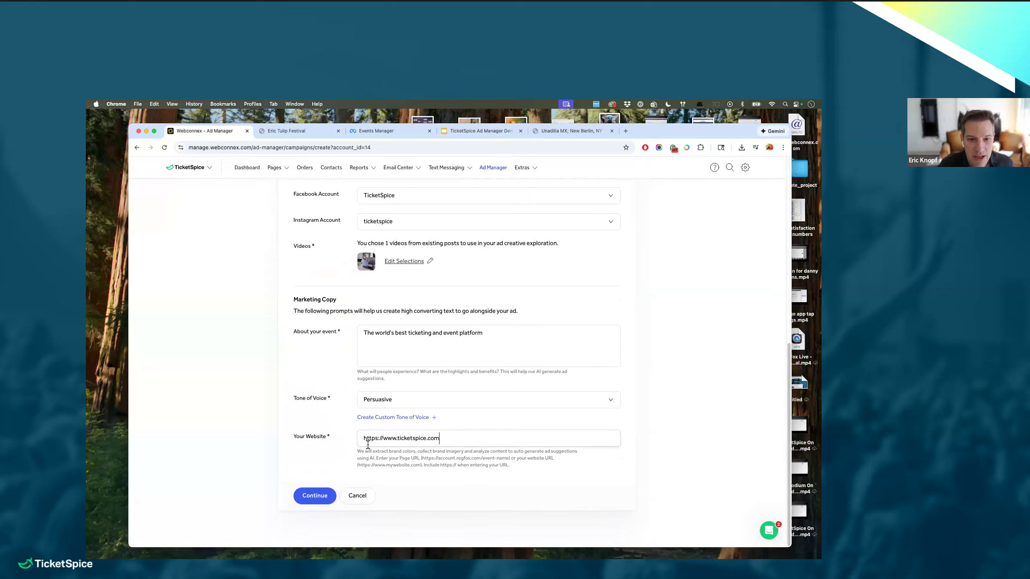
# - Add the lines "low cost", "ultimate customization" and "great customer support" to the event description
pyautogui.click(510, 332)
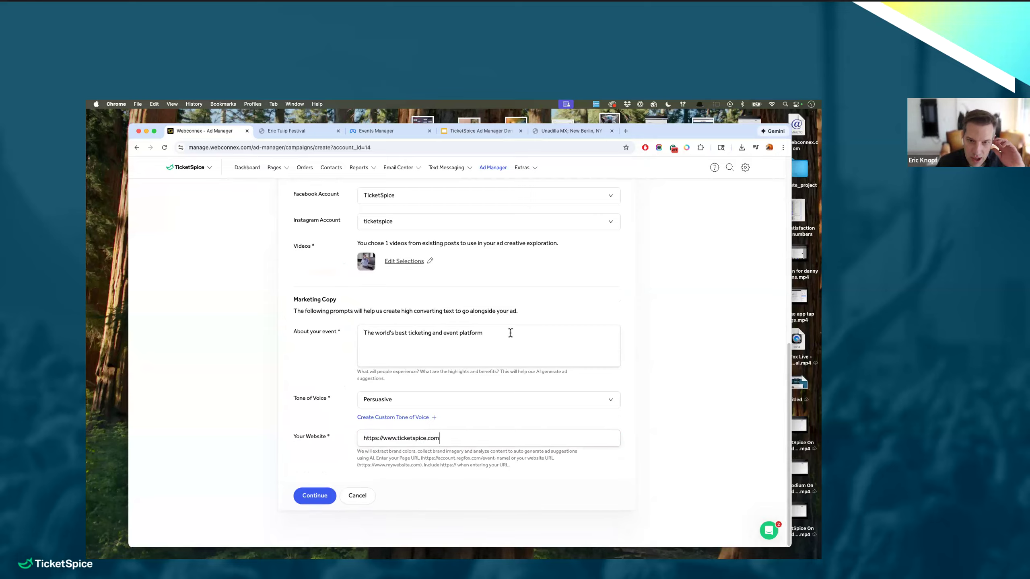
pyautogui.write('low cost')
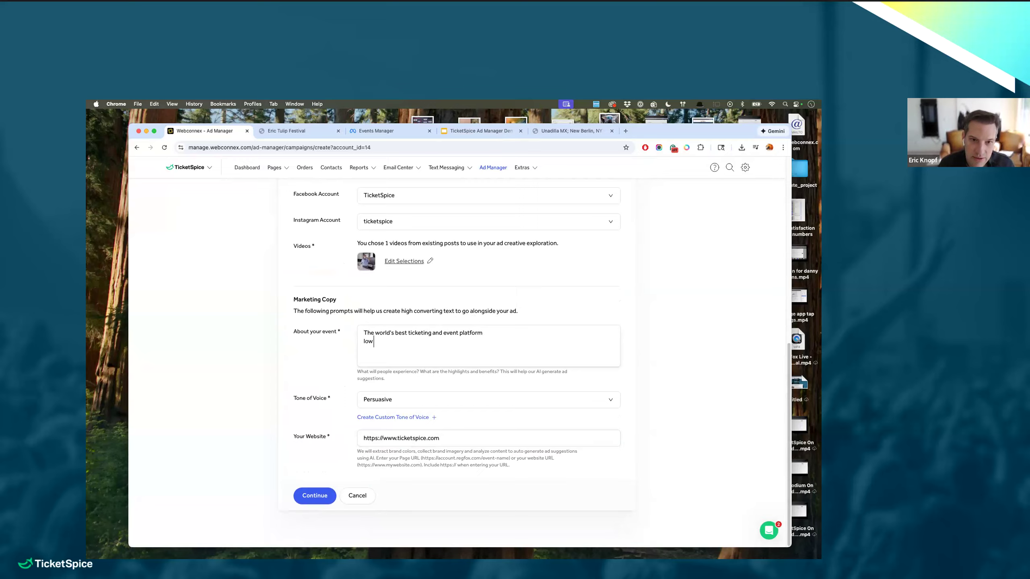
pyautogui.press('Return')
pyautogui.write('ultim')
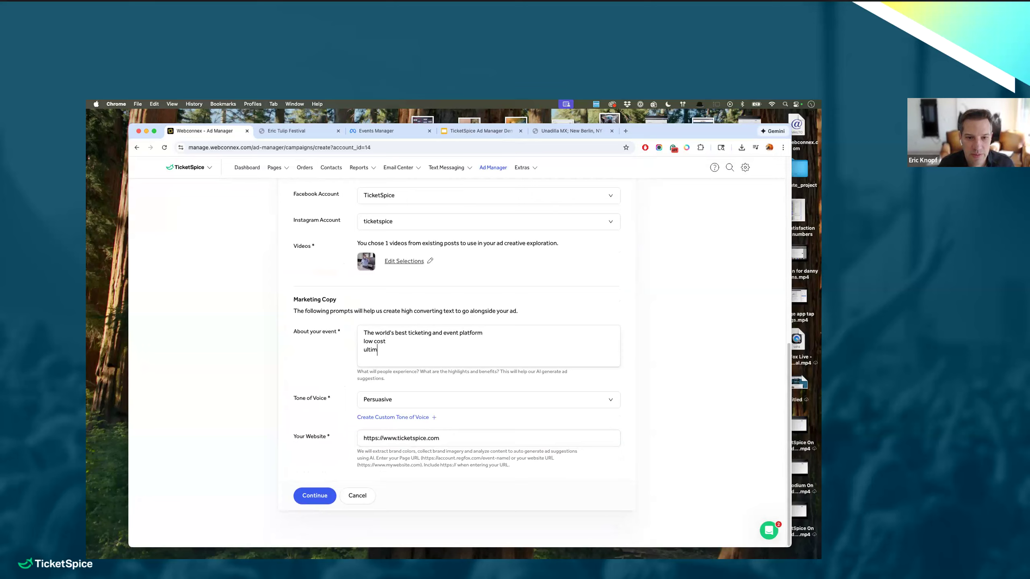
pyautogui.write('ate customization ')
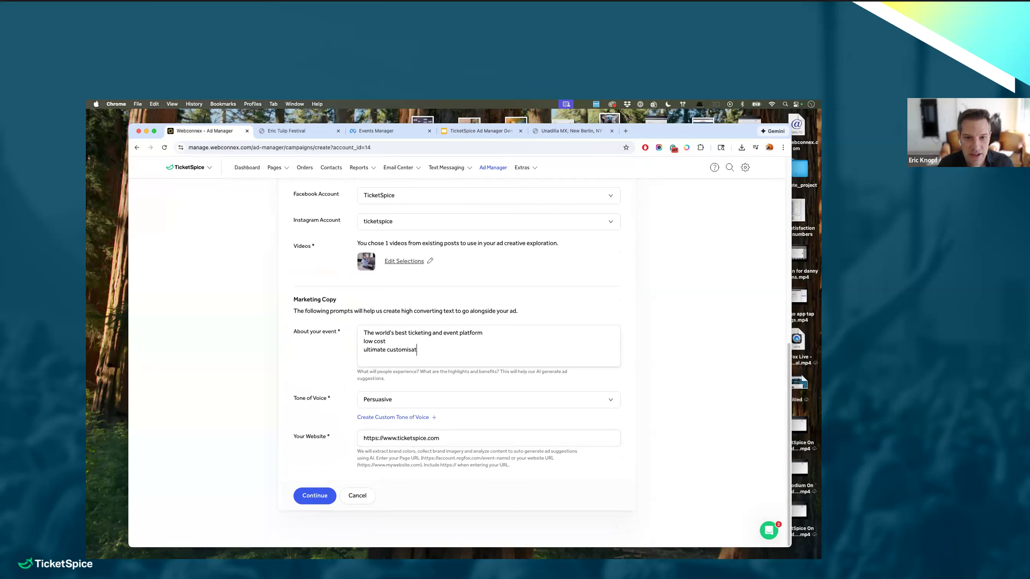
pyautogui.write('great')
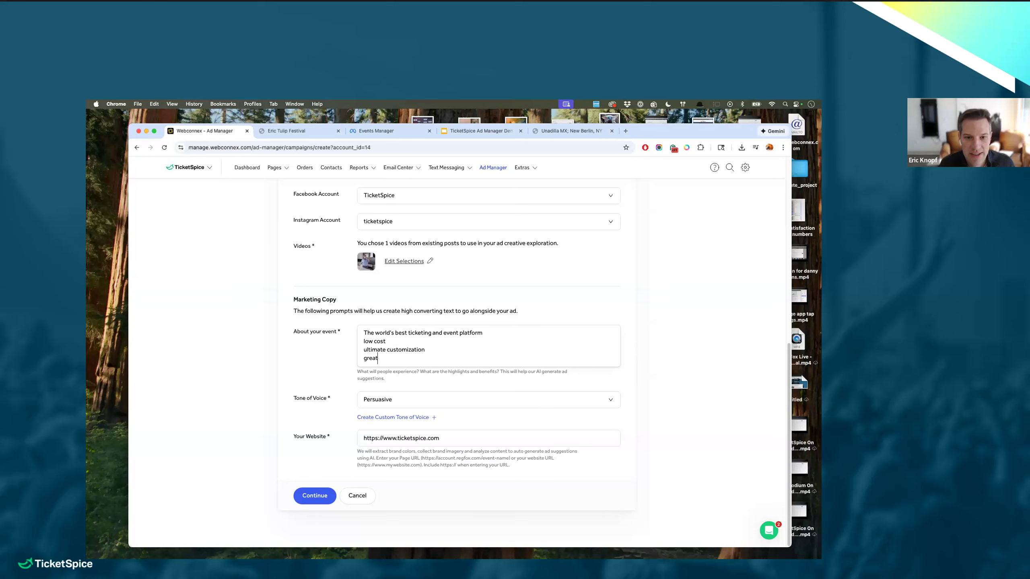
pyautogui.write(' customer fo')
pyautogui.write('pport')
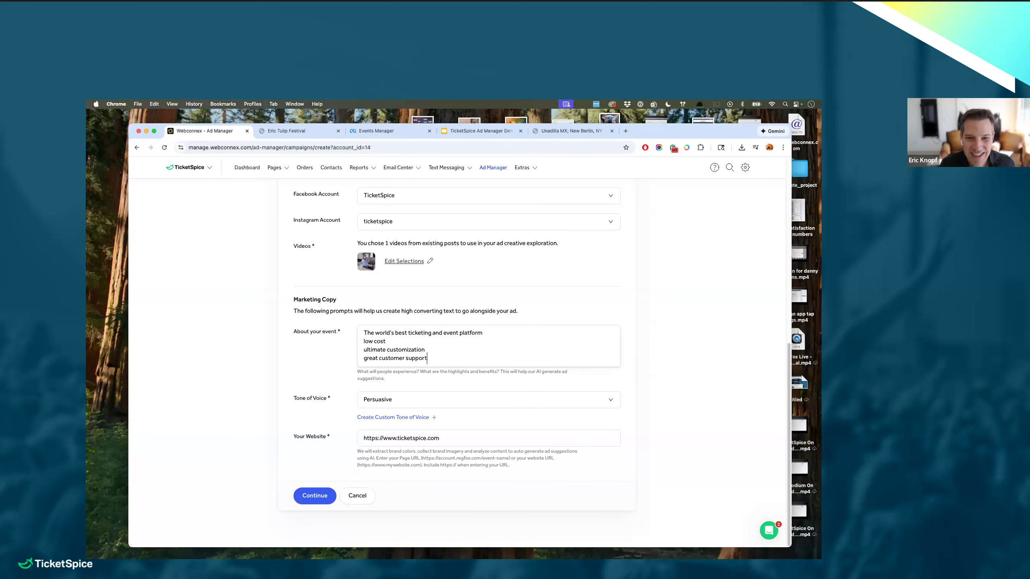
# - Generate the AI ad ideas and choose the "Want low-cost ticketing with ultimate customization and great support?" ad for customization
pyautogui.click(316, 497)
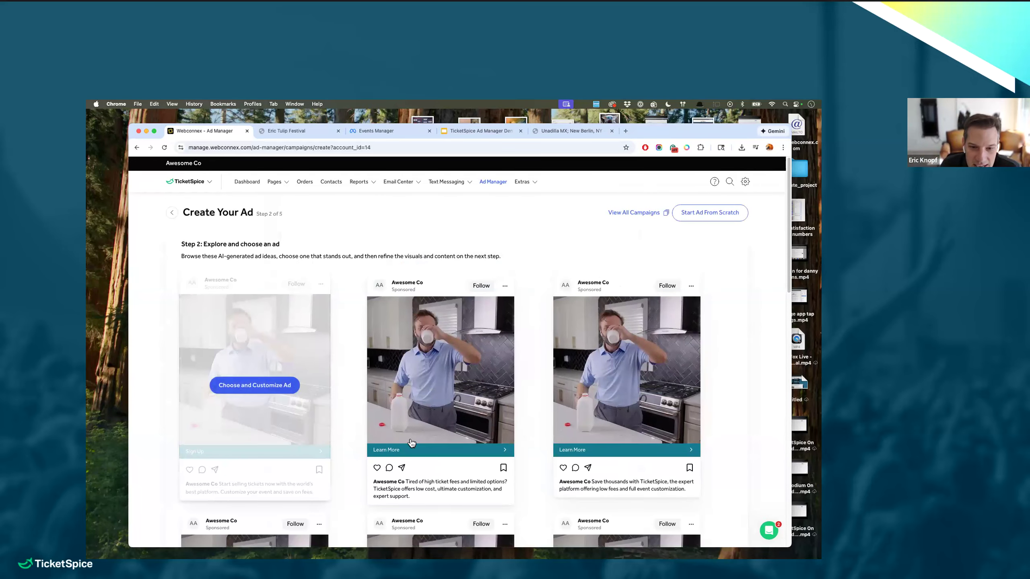
pyautogui.scroll(-4, 518, 418)
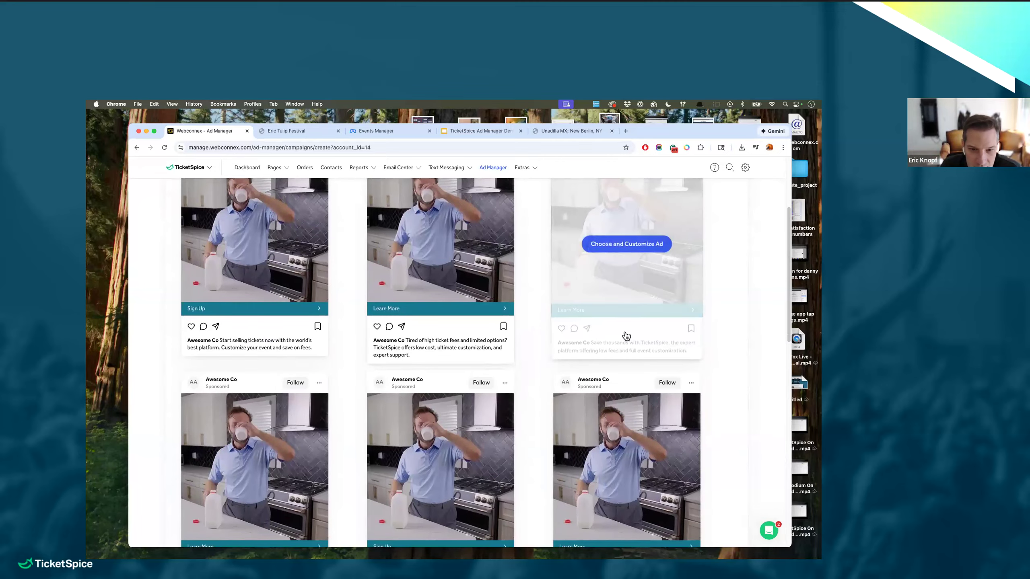
pyautogui.scroll(-3, 625, 264)
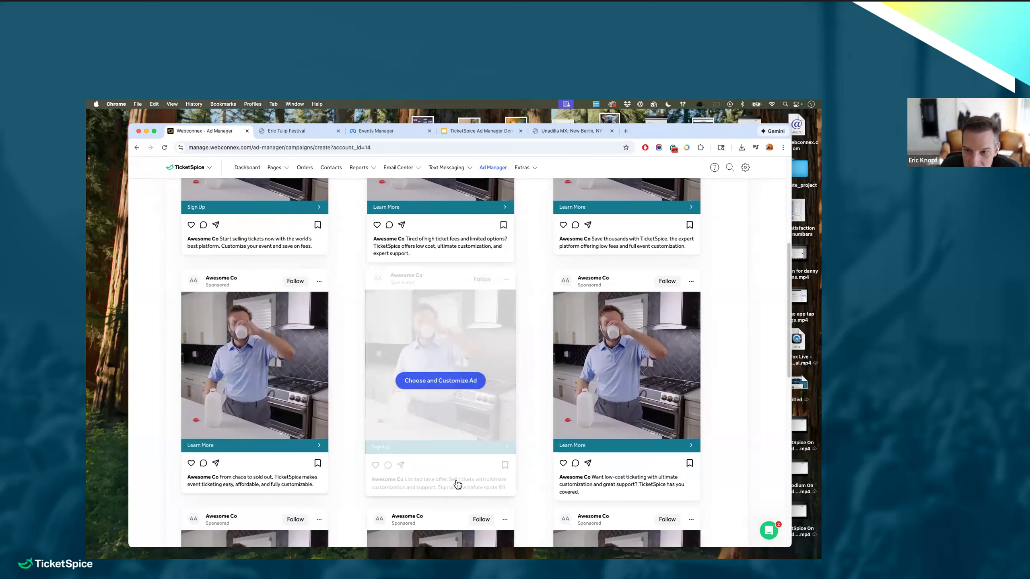
pyautogui.click(609, 384)
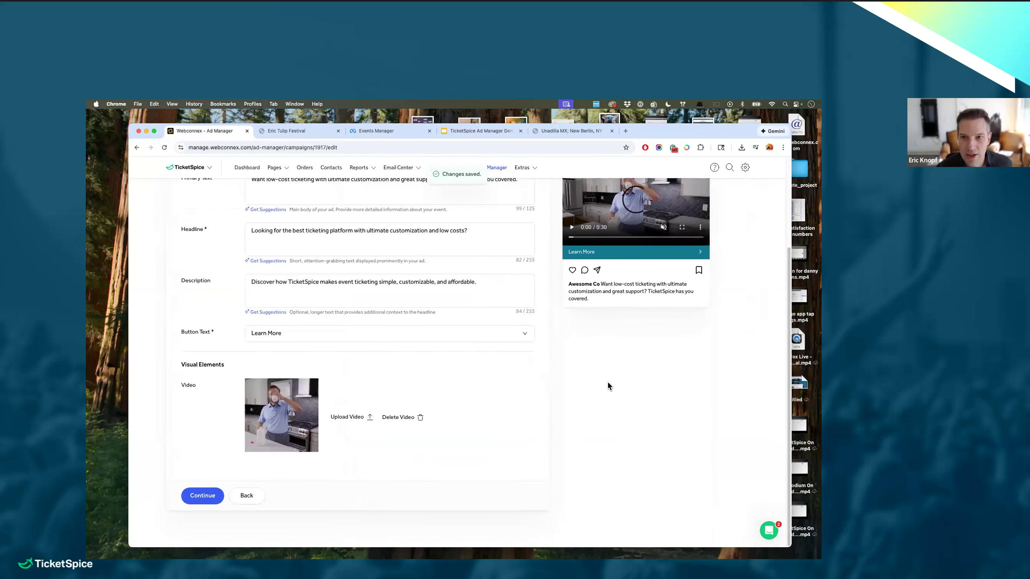
# - Review the refined ad's copy, primary text suggestions and video, and continue to the audience and budget step
pyautogui.scroll(1, 625, 308)
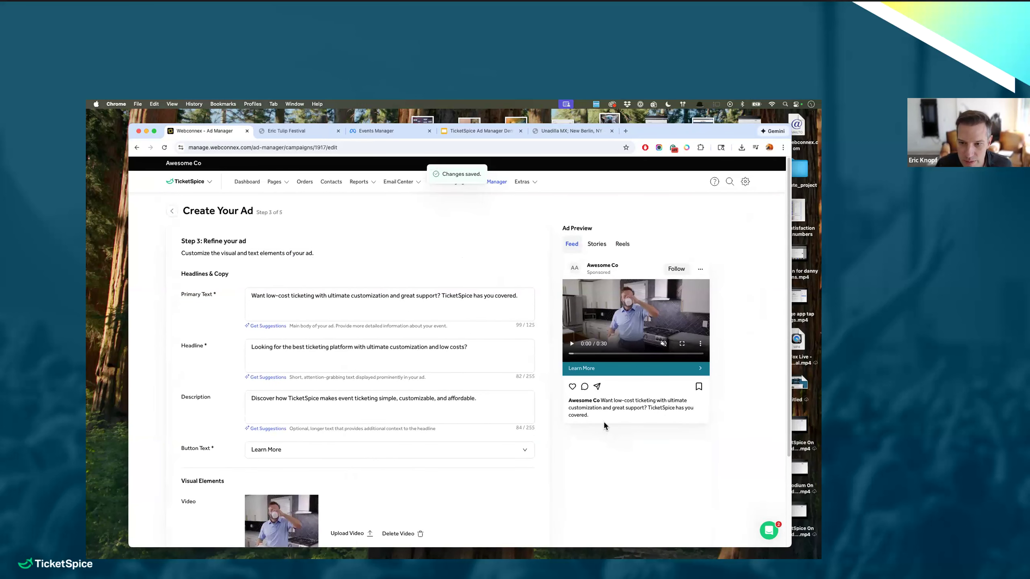
pyautogui.click(267, 327)
pyautogui.click(653, 490)
pyautogui.scroll(-3, 654, 490)
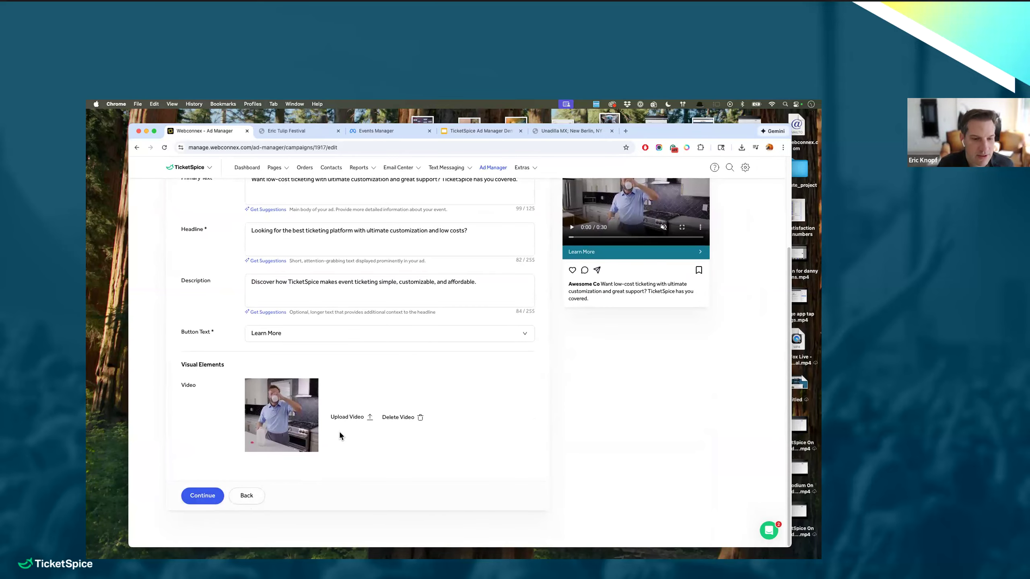
pyautogui.click(211, 494)
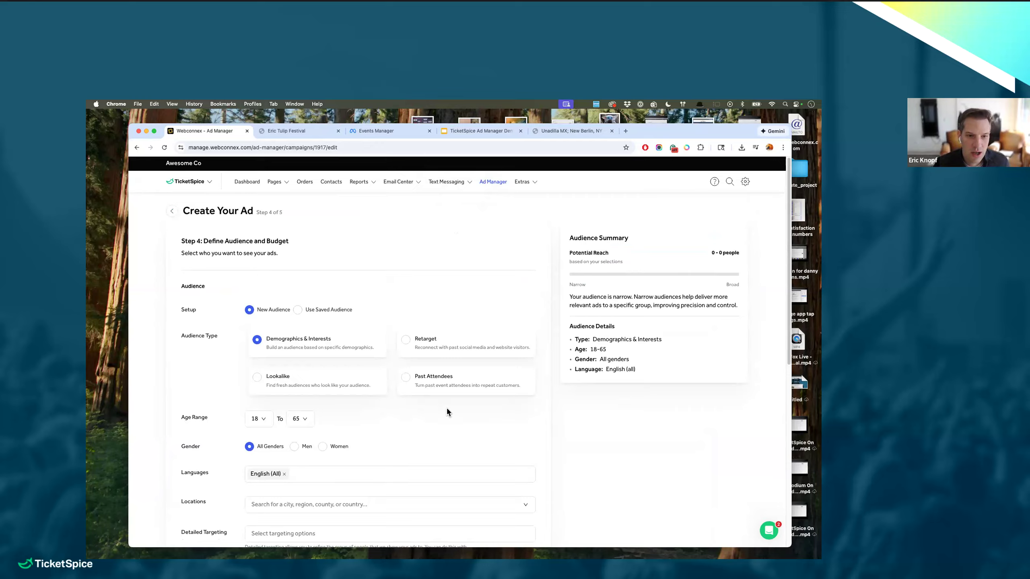
# - Set the audience type to Retarget, trying Website Visitors before choosing Instagram Engagers as the retarget option
pyautogui.click(437, 348)
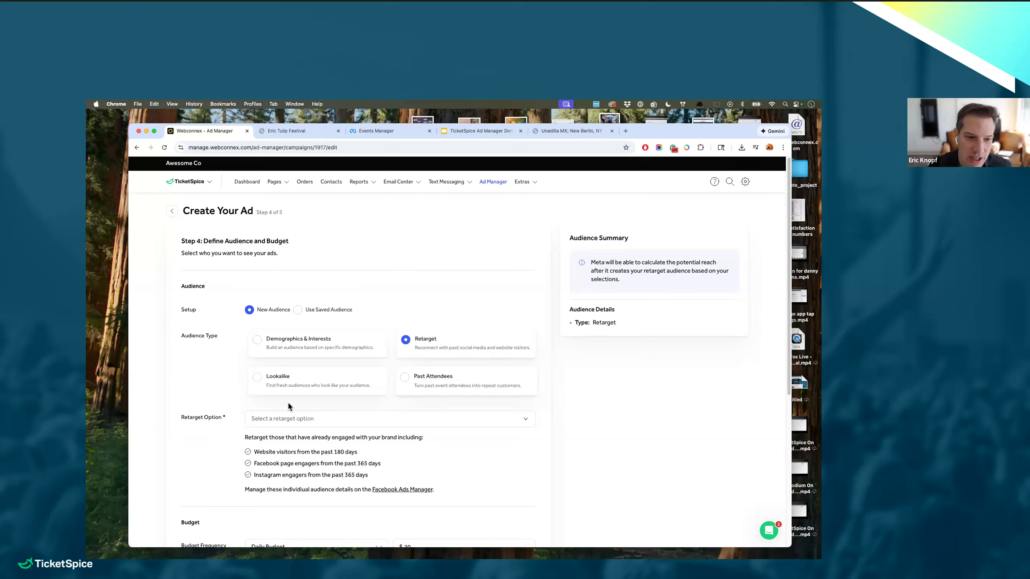
pyautogui.click(297, 419)
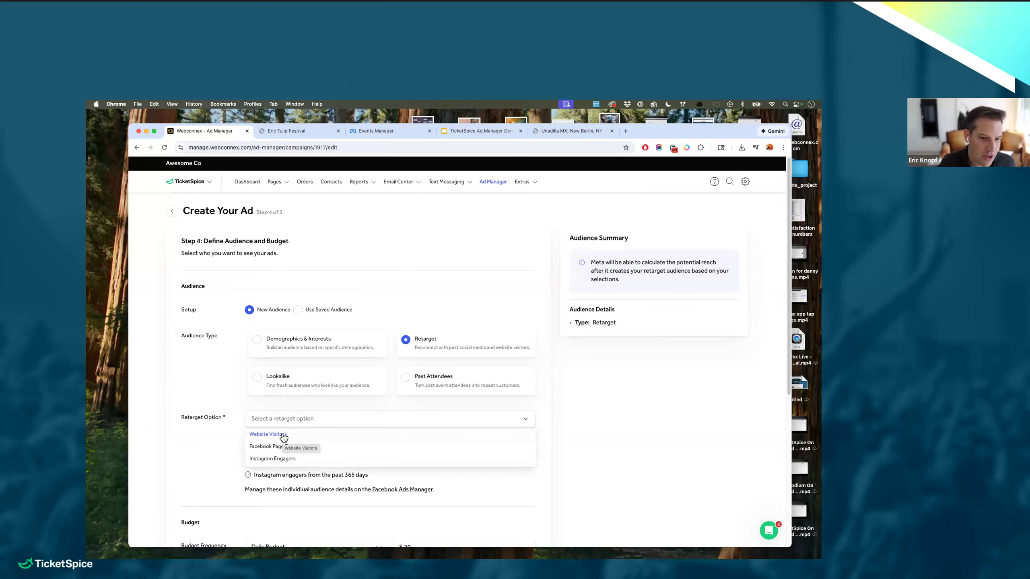
pyautogui.click(282, 435)
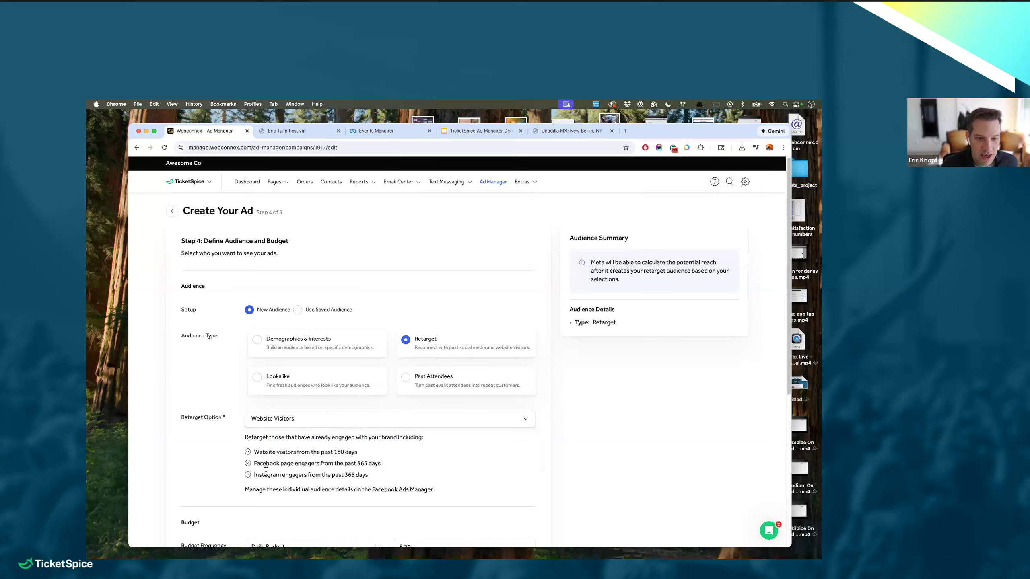
pyautogui.click(312, 425)
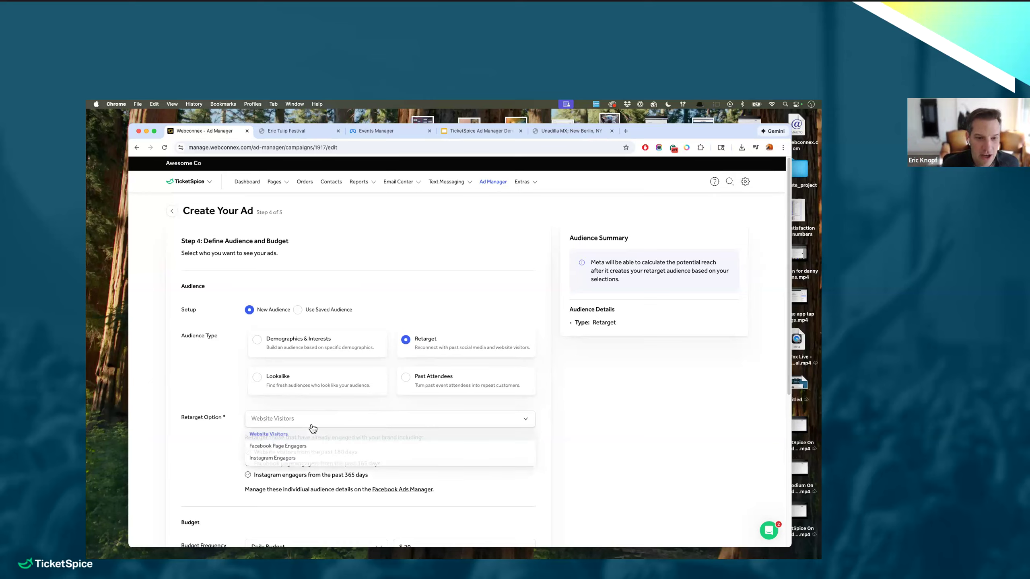
pyautogui.click(292, 459)
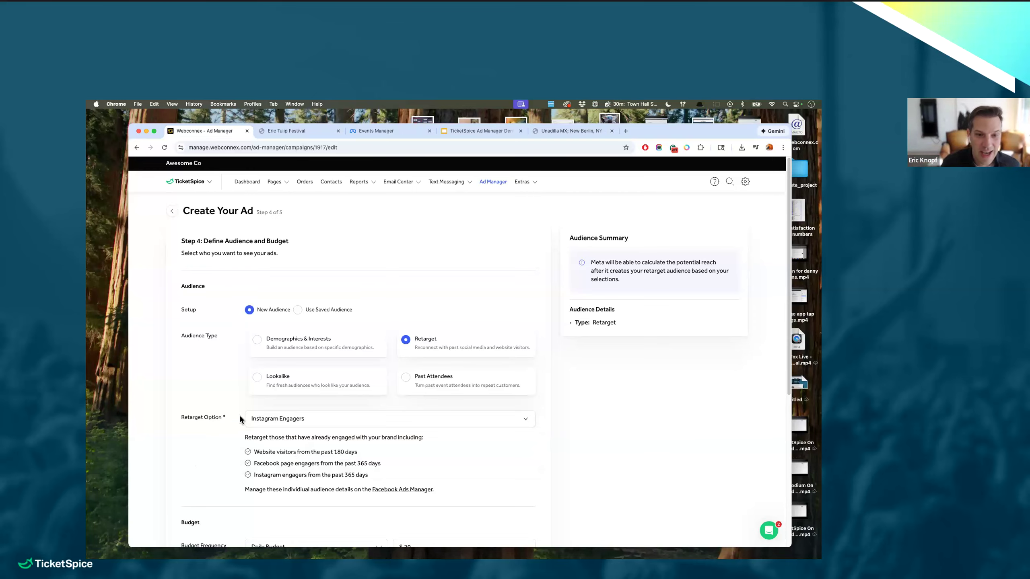
pyautogui.scroll(-1, 284, 397)
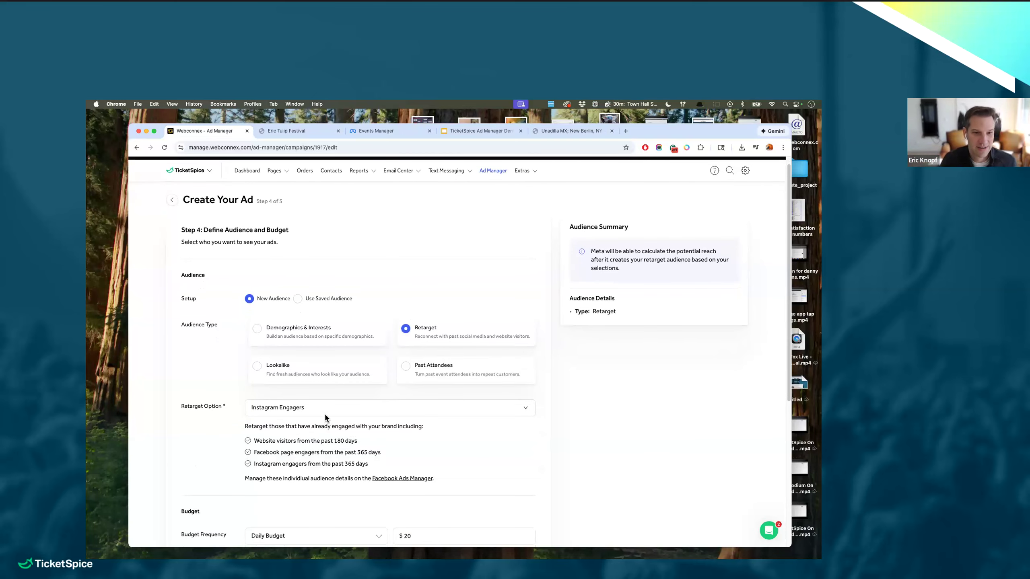
# - Set the audience type to Past Attendees and add five event pages, including NAFDMA 2026 Rock the Spice, Fundraiser Event and the tulip festival
pyautogui.scroll(-6, 327, 420)
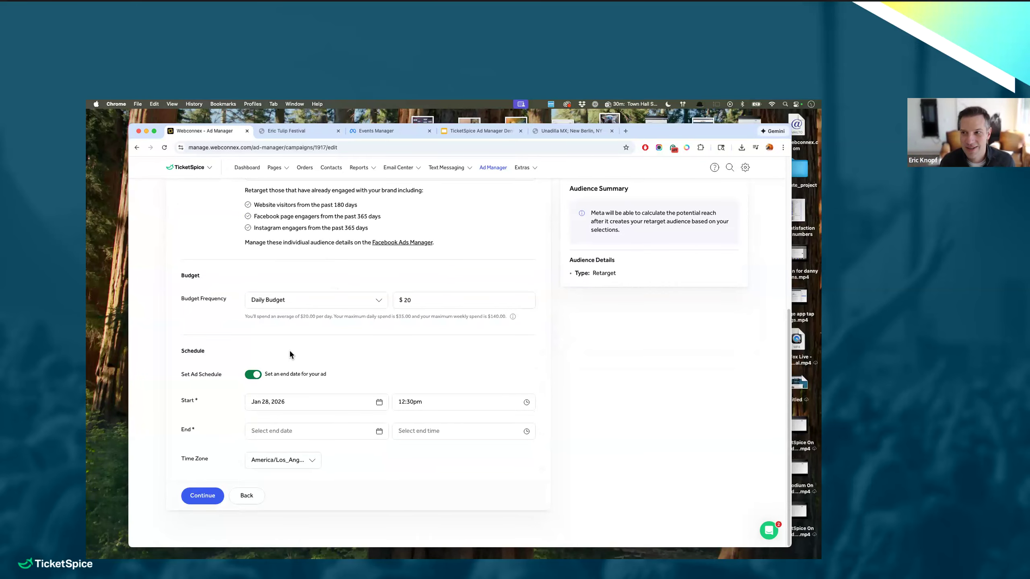
pyautogui.scroll(10, 290, 352)
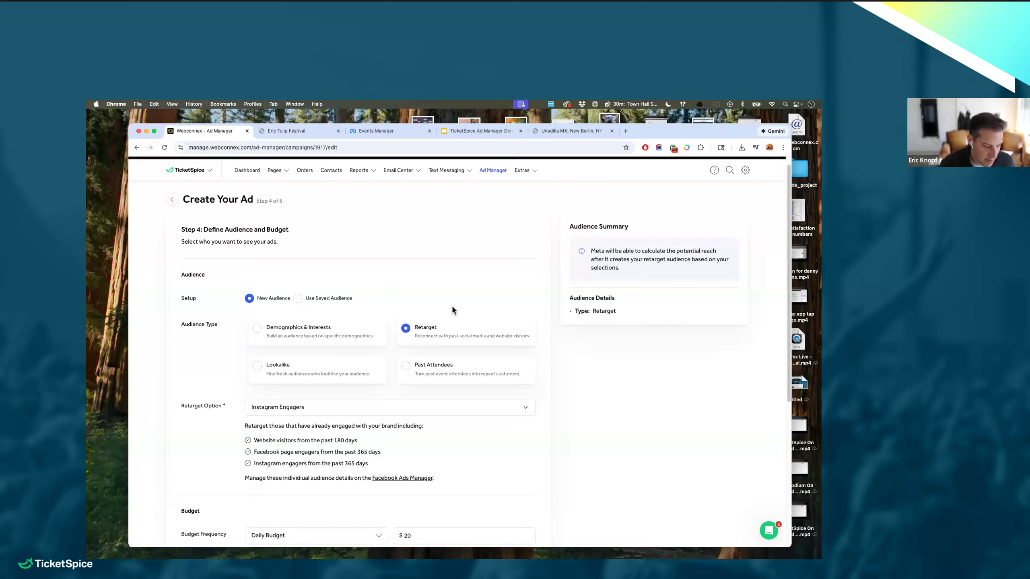
pyautogui.click(447, 370)
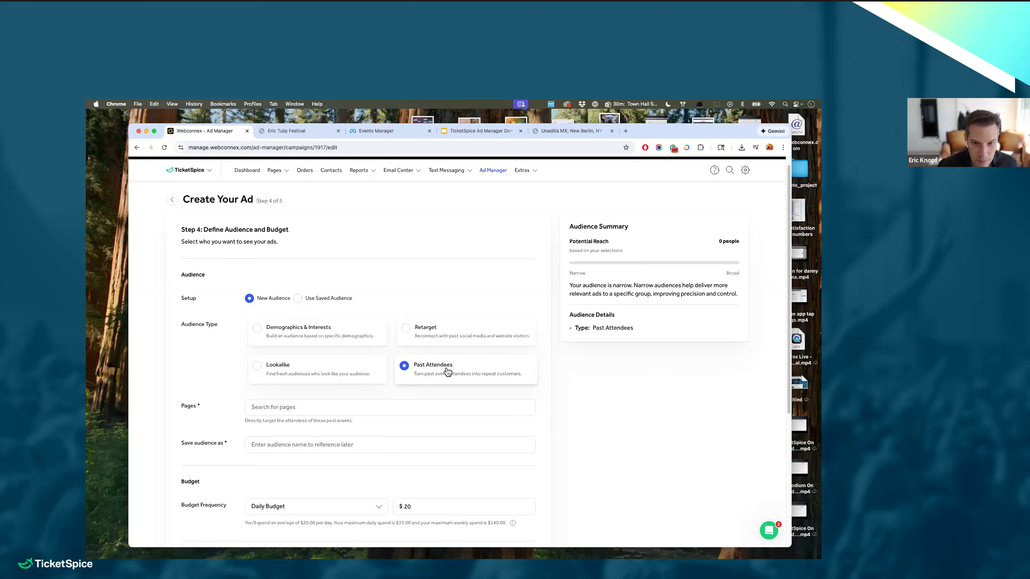
pyautogui.click(331, 408)
pyautogui.click(302, 425)
pyautogui.click(302, 425)
pyautogui.click(292, 461)
pyautogui.click(291, 448)
pyautogui.click(294, 485)
pyautogui.click(719, 416)
# - Name the saved audience "all past attendees"
pyautogui.scroll(-3, 602, 418)
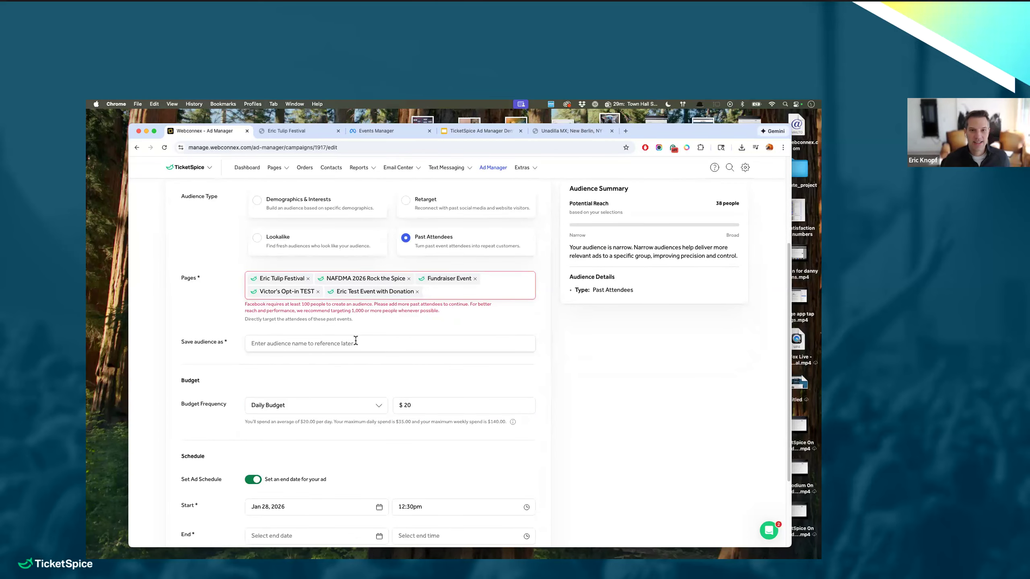
pyautogui.scroll(-3, 356, 340)
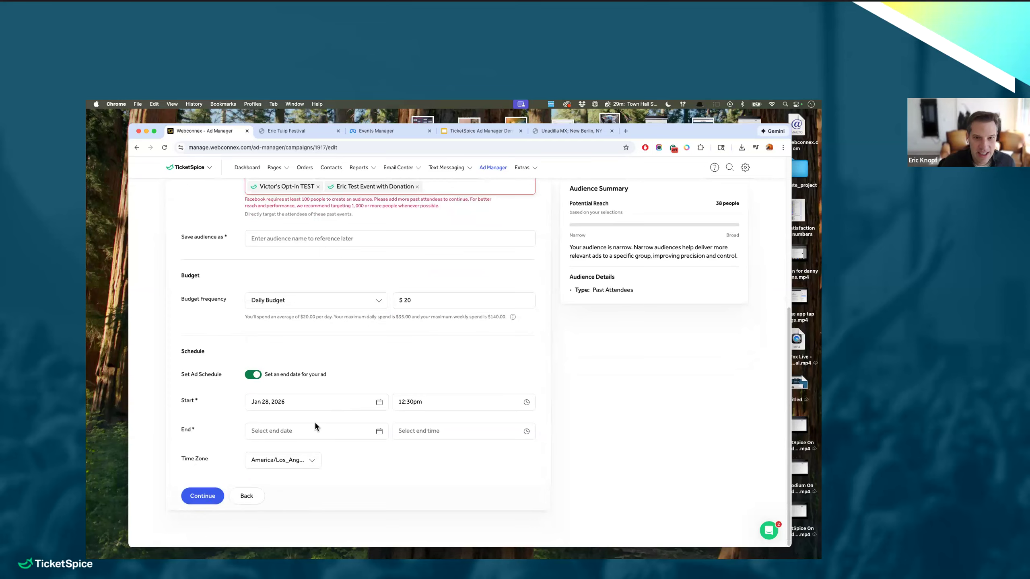
pyautogui.scroll(5, 315, 424)
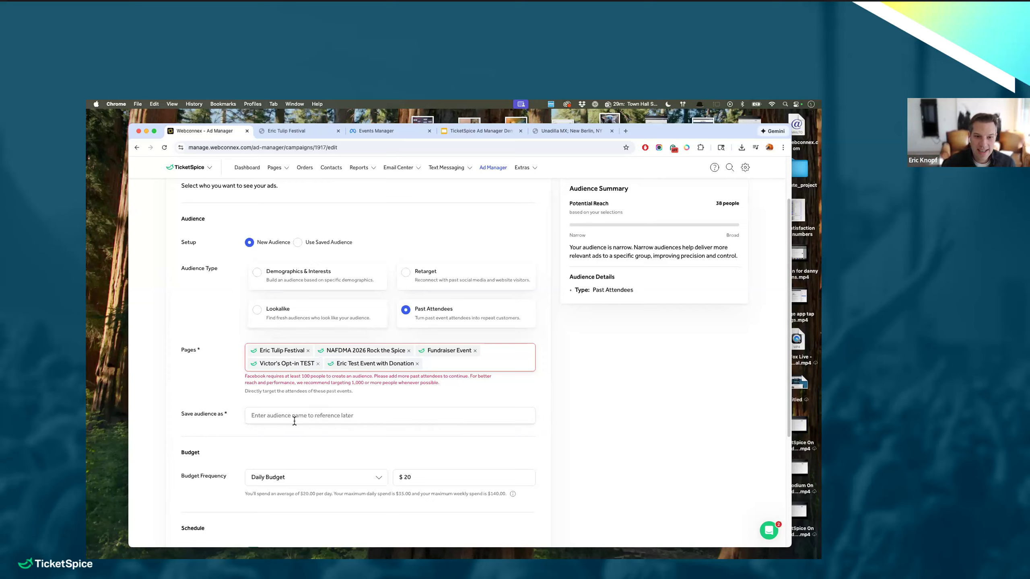
pyautogui.click(320, 411)
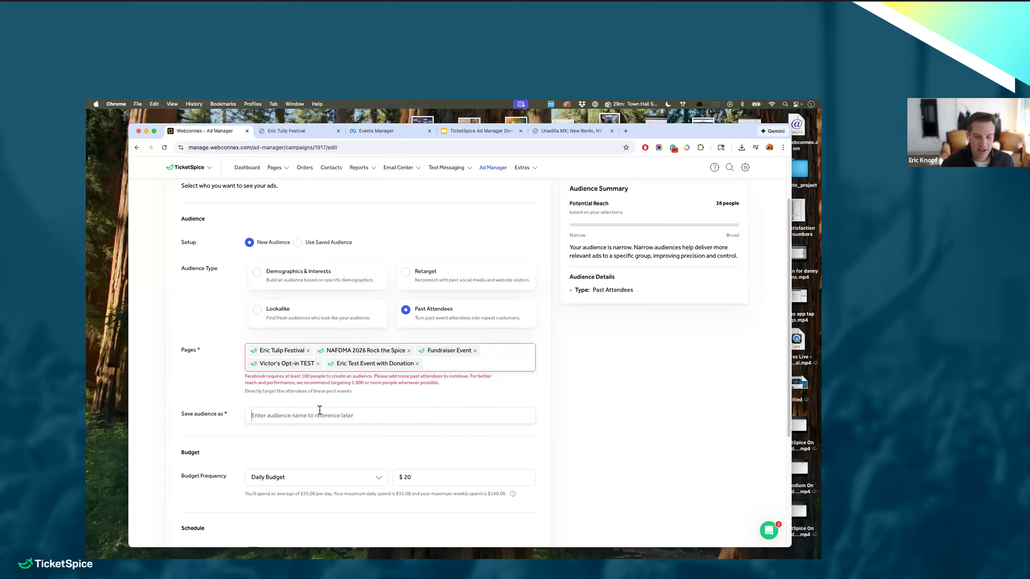
pyautogui.write('te')
pyautogui.press('BackSpace')
pyautogui.press('BackSpace')
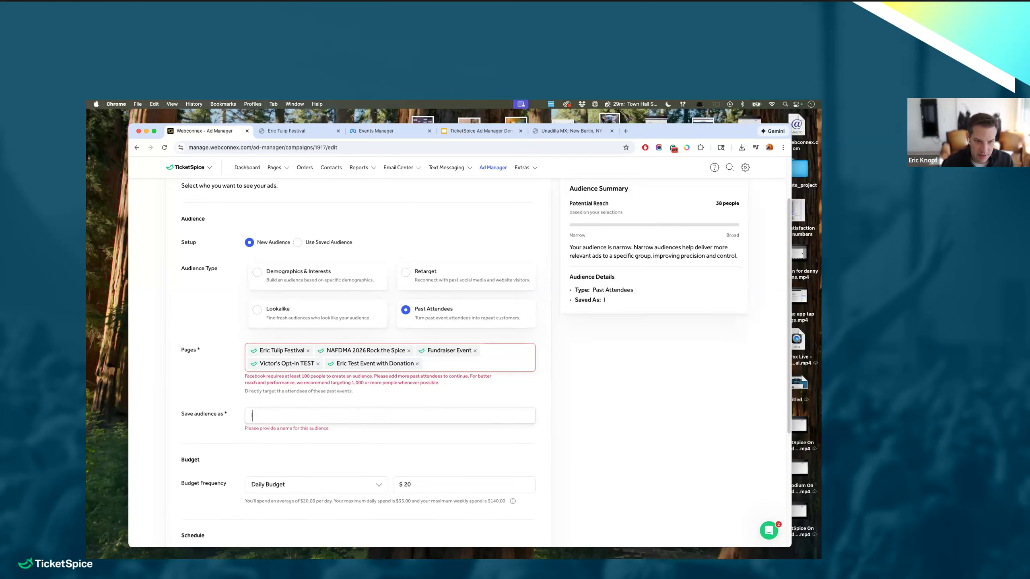
pyautogui.write('all pawt')
pyautogui.press('BackSpace')
pyautogui.write('st attendees')
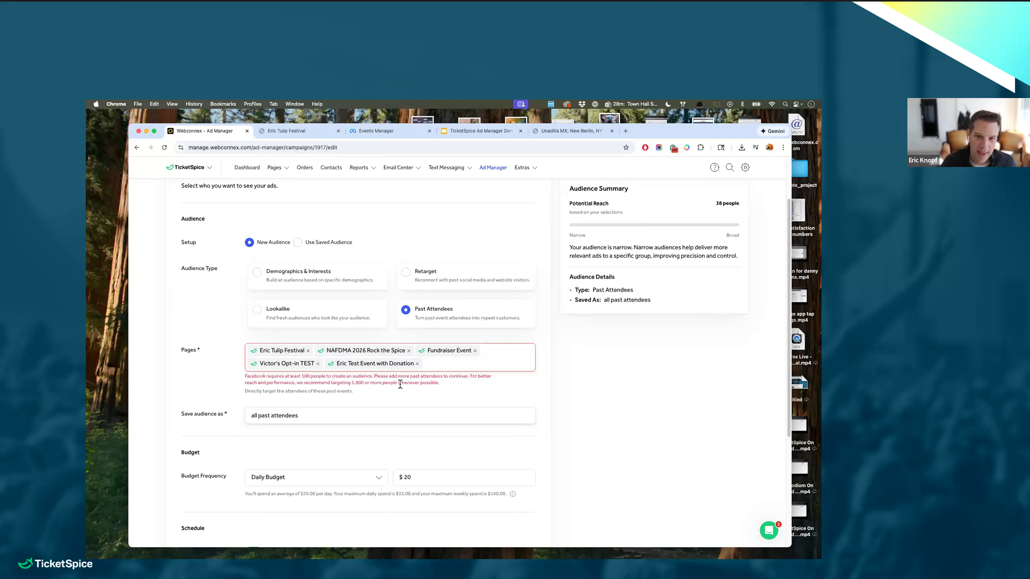
# - Remove all the selected event pages from the past attendees audience
pyautogui.click(417, 364)
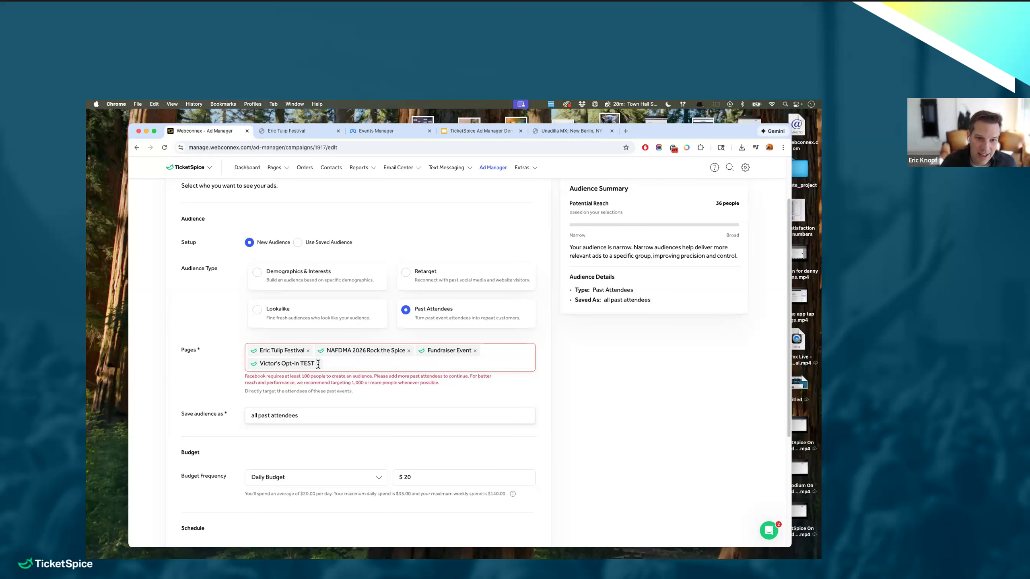
pyautogui.click(318, 364)
pyautogui.click(308, 351)
pyautogui.click(341, 351)
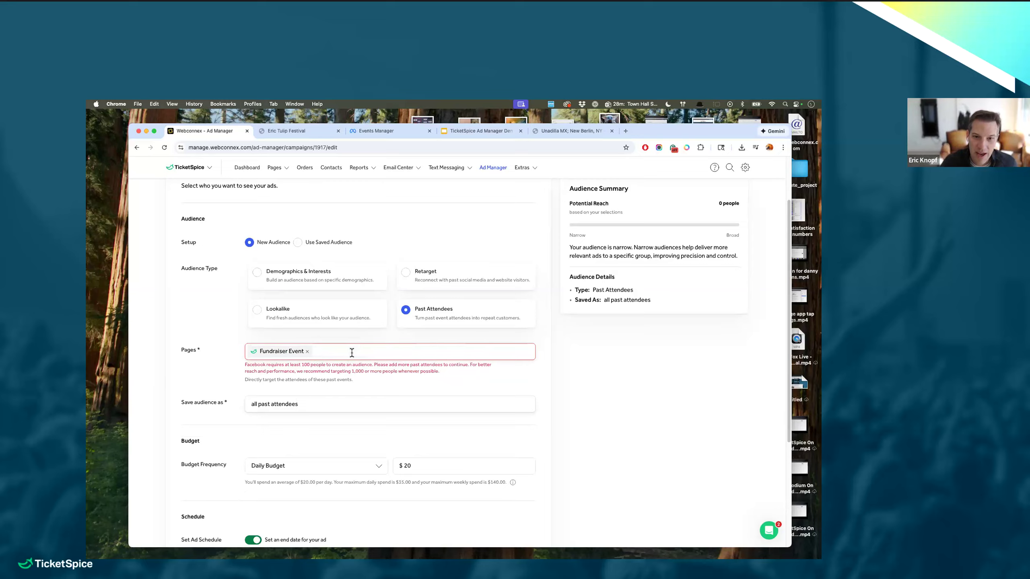
pyautogui.click(308, 351)
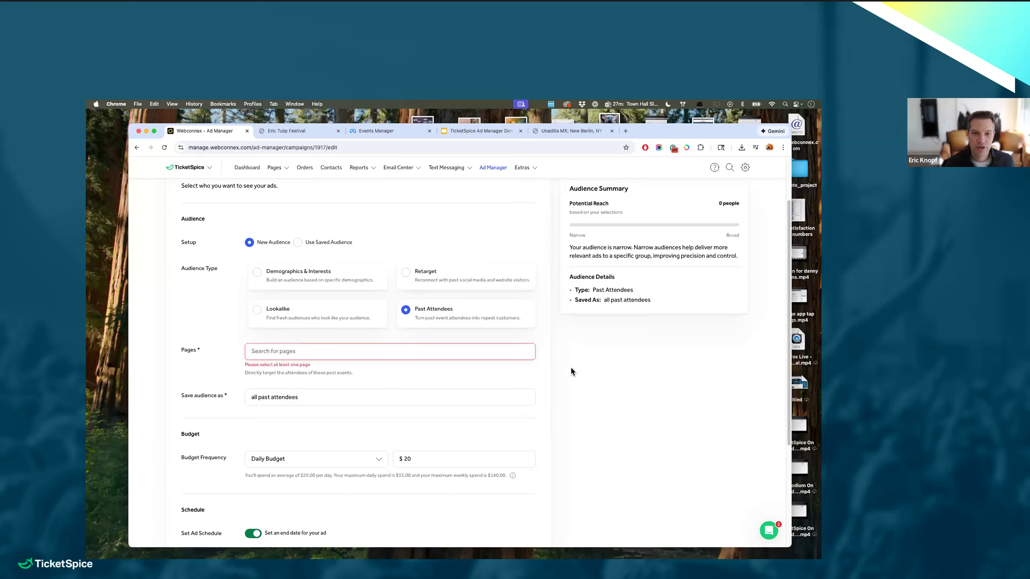
# - Change the audience type to Lookalike, trying Website Visitors before choosing Past Attendees as the source
pyautogui.click(296, 310)
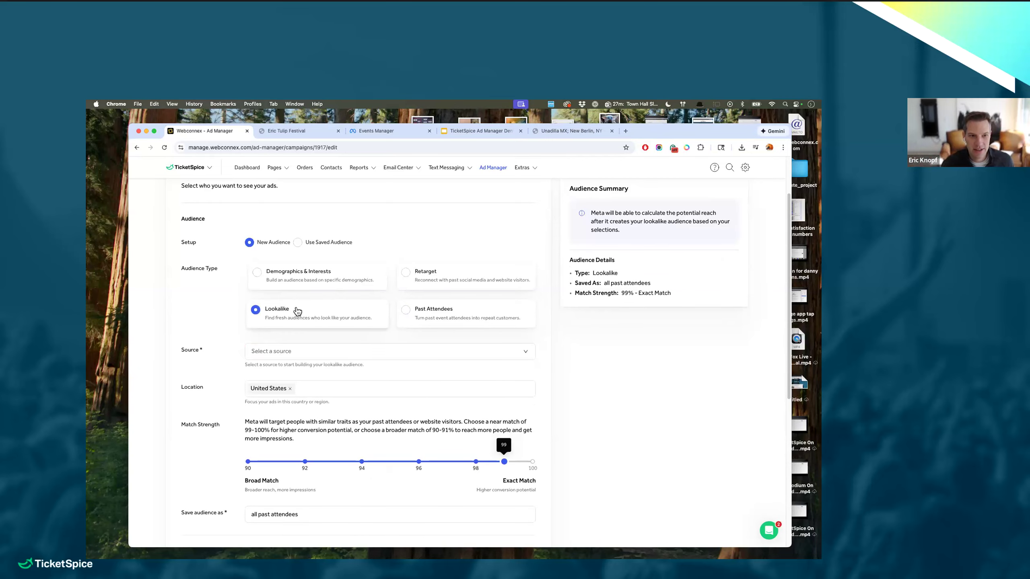
pyautogui.click(299, 351)
pyautogui.click(287, 380)
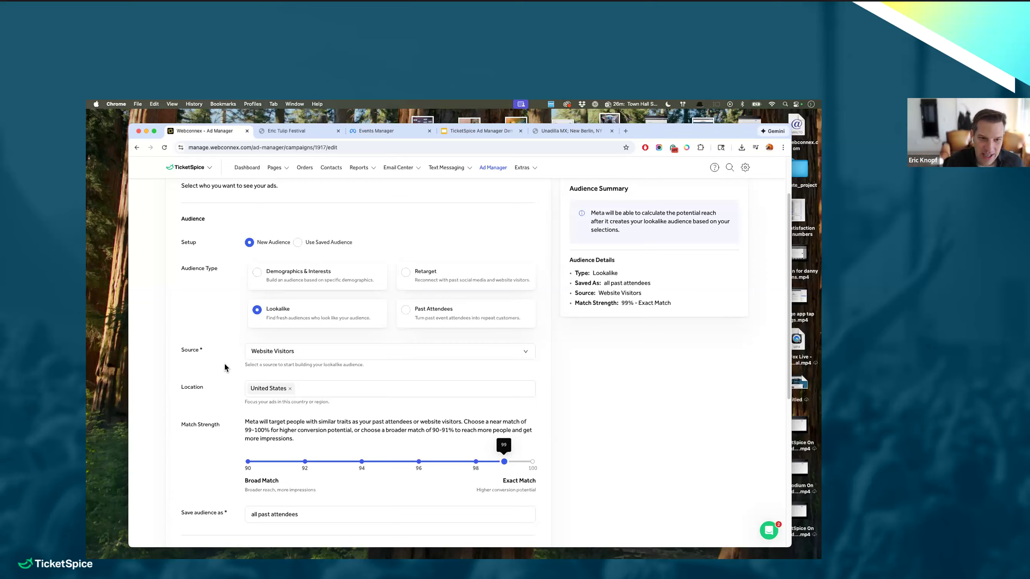
pyautogui.click(290, 352)
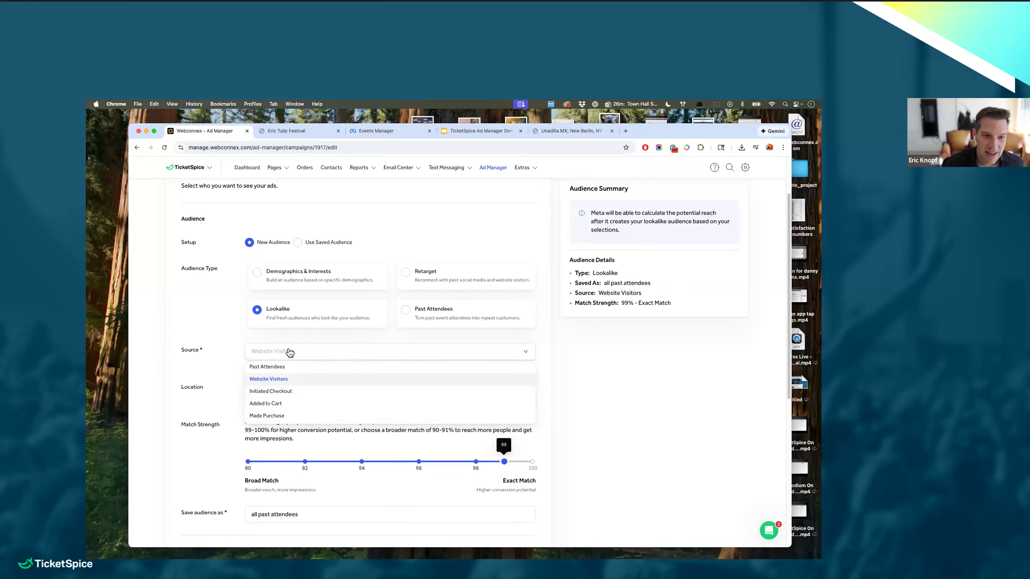
pyautogui.click(268, 367)
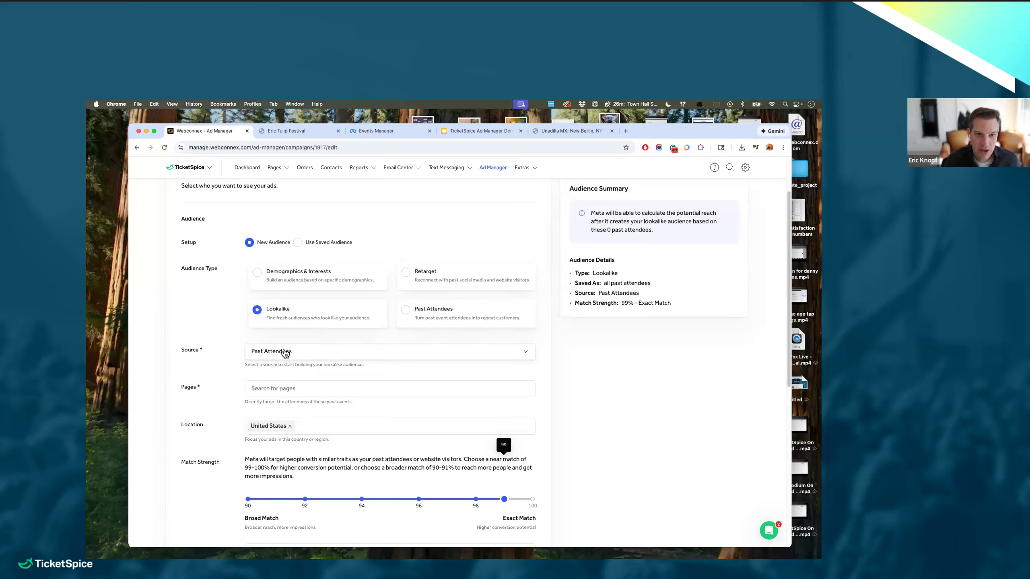
# - Add the tulip festival, NAFDMA 2026 Rock the Spice, the opt-in test, Fundraiser Event and the donation test event as lookalike source pages
pyautogui.click(286, 388)
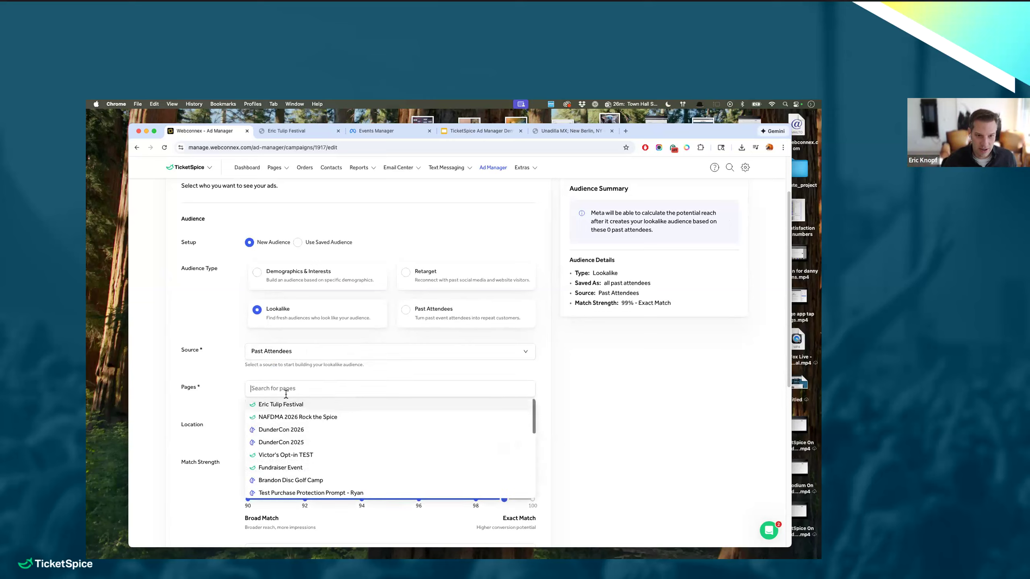
pyautogui.click(285, 405)
pyautogui.click(285, 404)
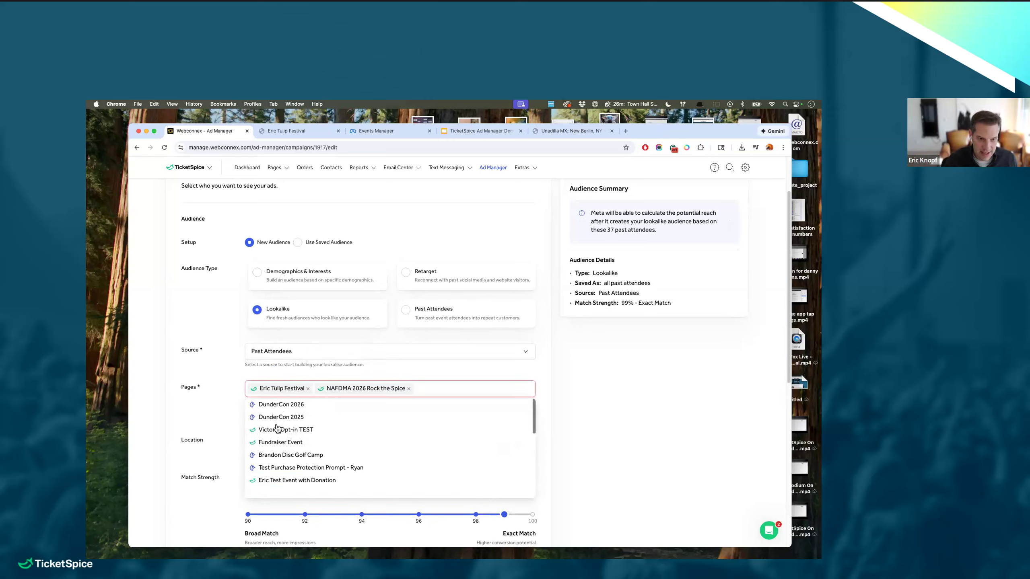
pyautogui.click(279, 431)
pyautogui.click(279, 431)
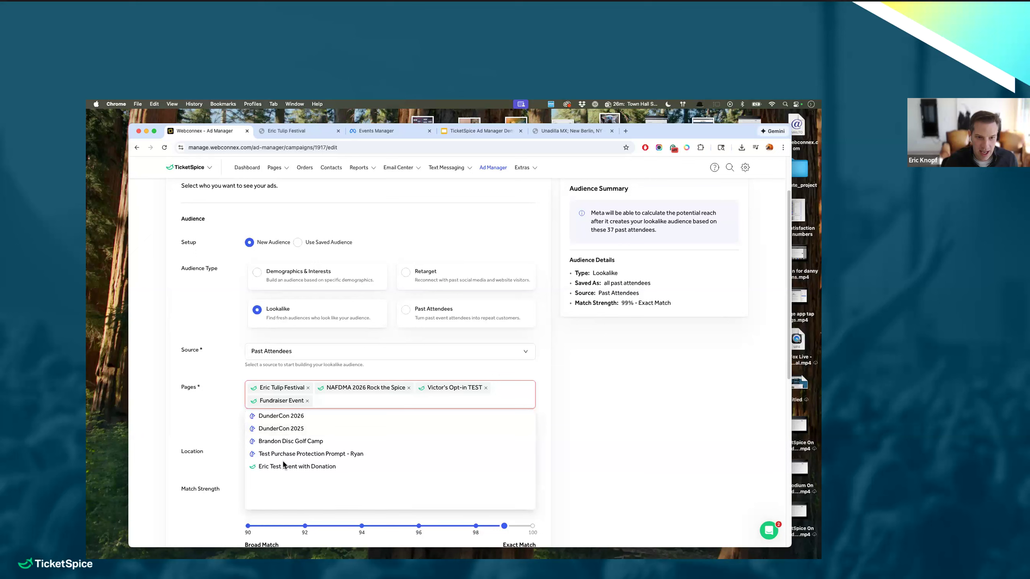
pyautogui.click(284, 467)
pyautogui.click(451, 395)
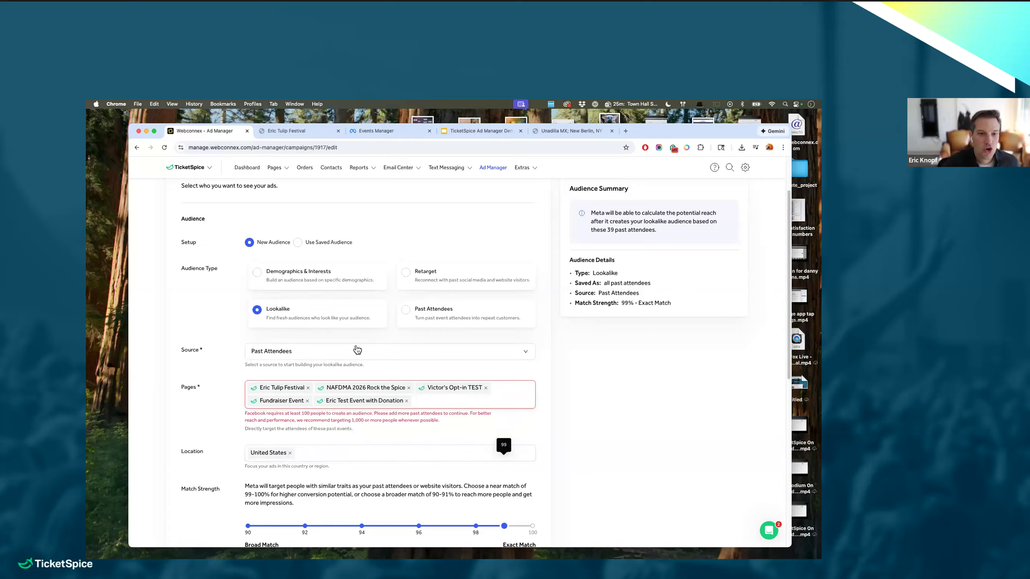
# - Try broader match strengths such as 94% for the lookalike audience and set it back to 99%
pyautogui.scroll(-5, 271, 425)
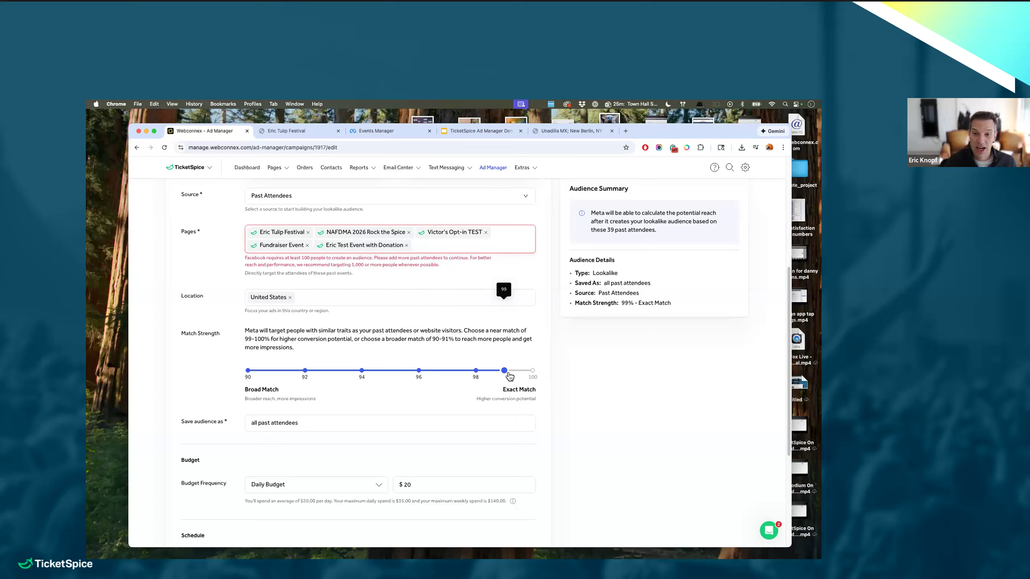
pyautogui.moveTo(505, 374); pyautogui.dragTo(373, 377)
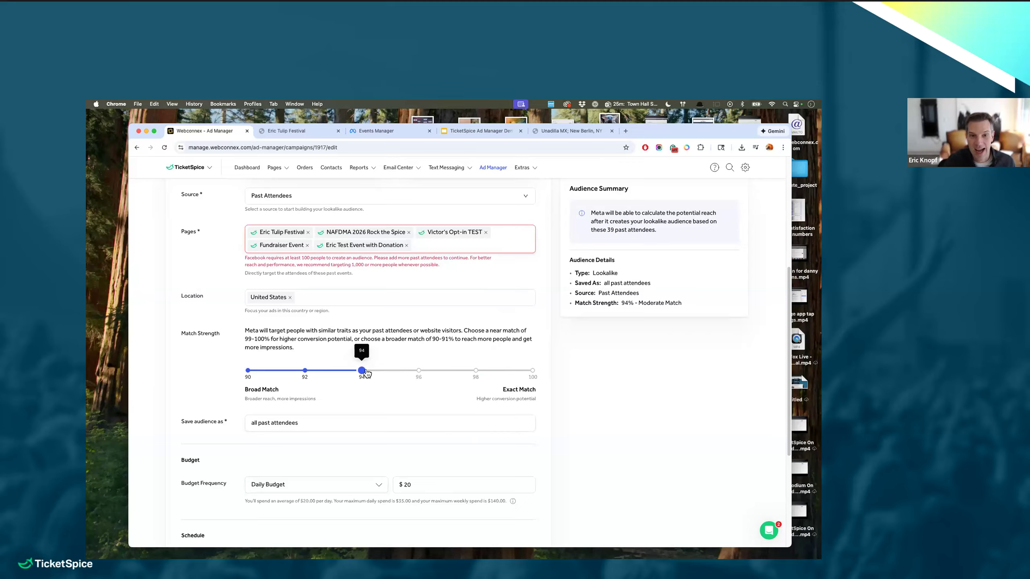
pyautogui.moveTo(359, 376); pyautogui.dragTo(505, 376)
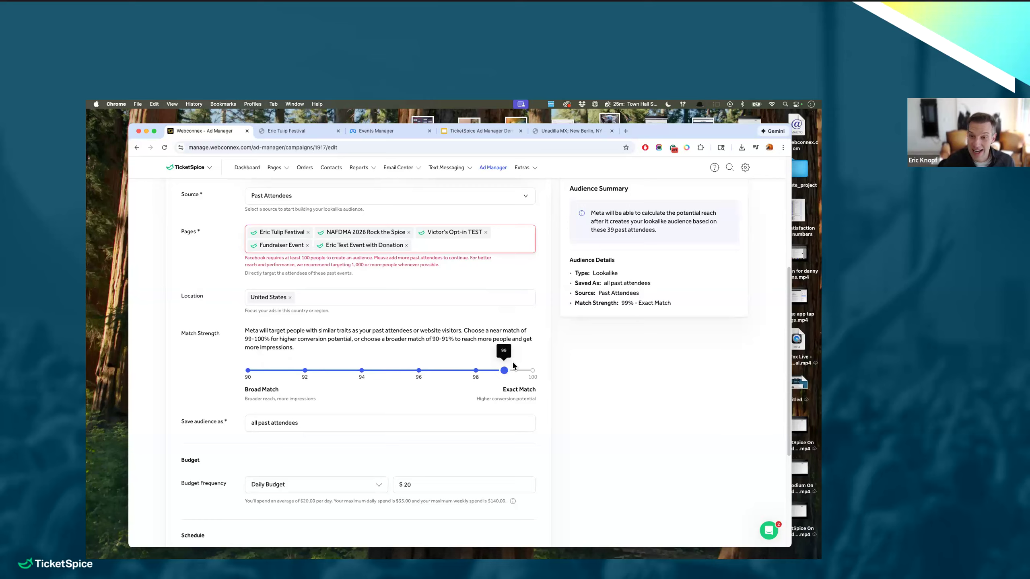
pyautogui.moveTo(506, 376); pyautogui.dragTo(373, 377)
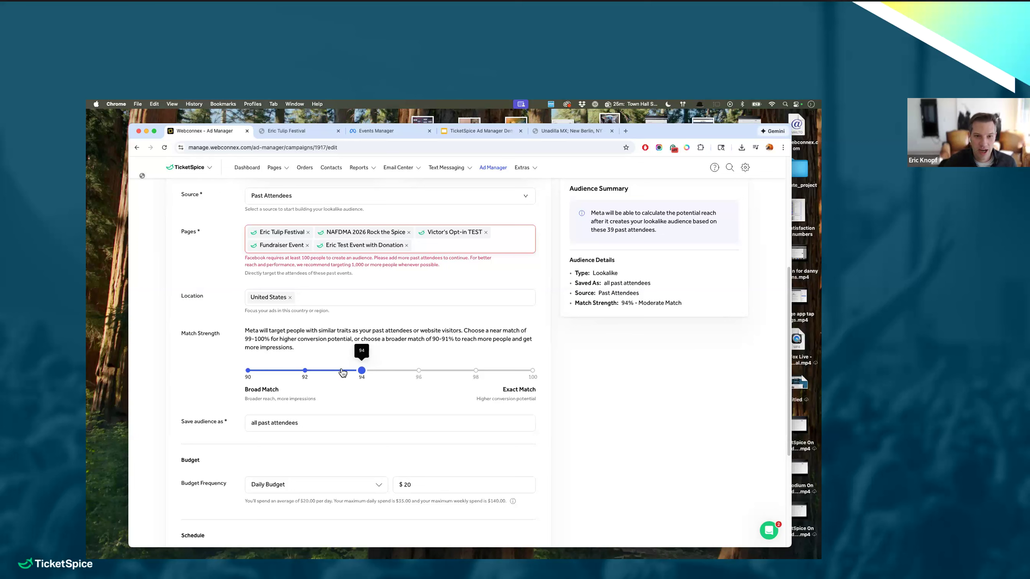
pyautogui.moveTo(325, 375); pyautogui.dragTo(248, 371)
pyautogui.moveTo(388, 381); pyautogui.dragTo(505, 385)
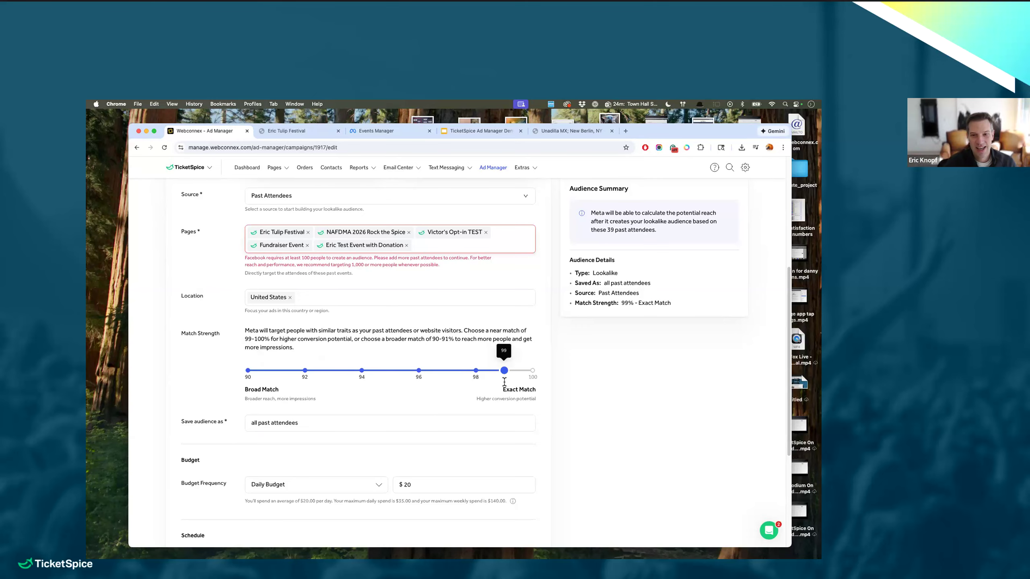
# - Review the lookalike audience settings together with the daily budget and ad schedule
pyautogui.scroll(-5, 630, 391)
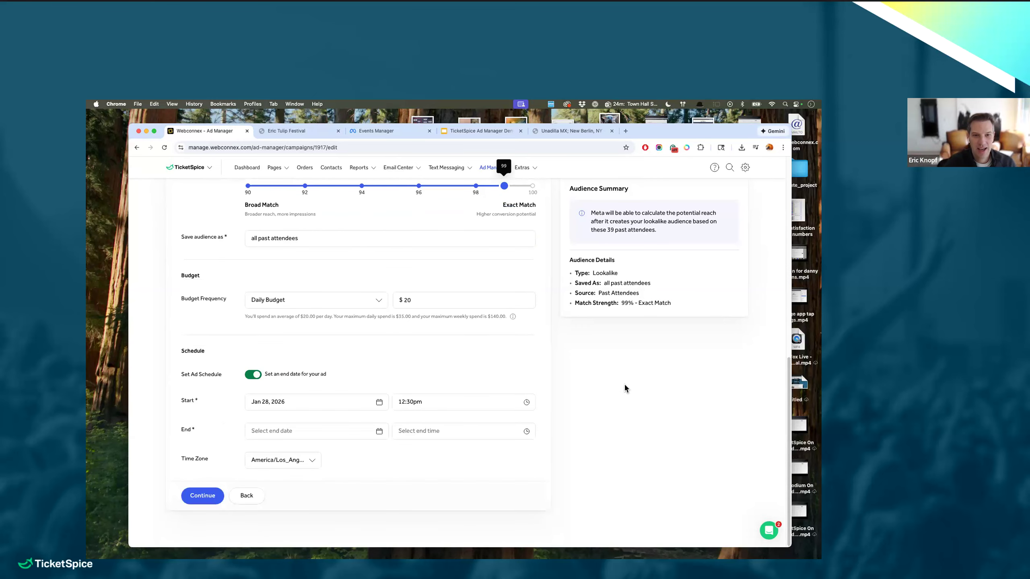
pyautogui.scroll(5, 559, 385)
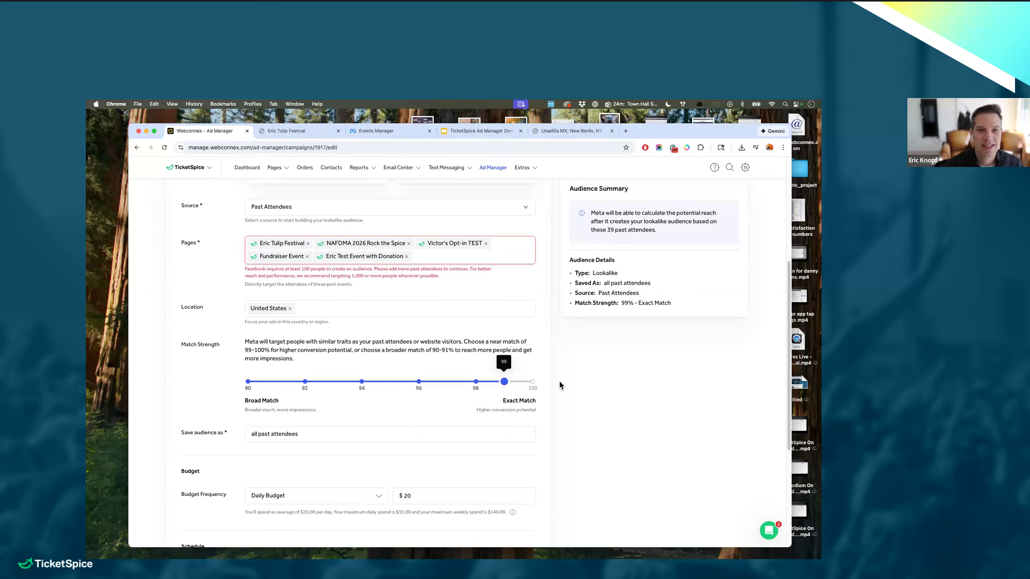
pyautogui.scroll(5, 559, 384)
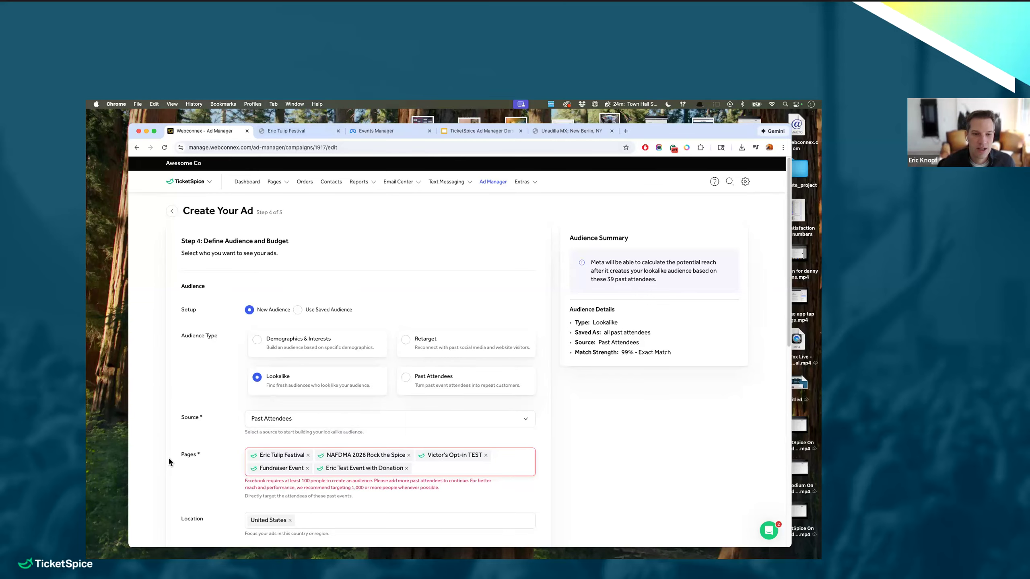
pyautogui.scroll(-8, 223, 442)
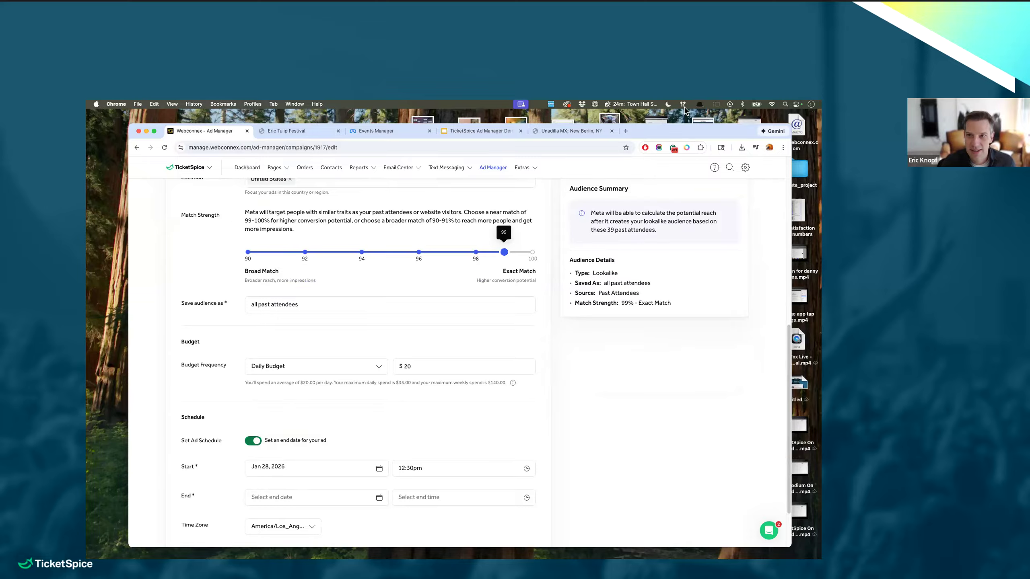
pyautogui.moveTo(691, 134); pyautogui.dragTo(687, 120)
pyautogui.scroll(-1, 594, 397)
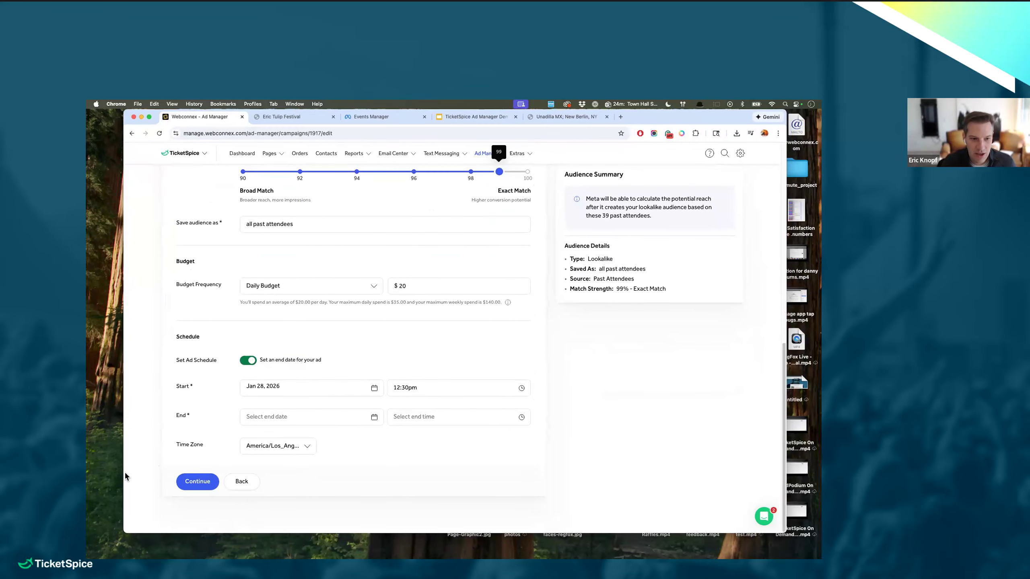
# - Leave the ad draft and look over the list of existing ad campaigns
pyautogui.scroll(10, 527, 348)
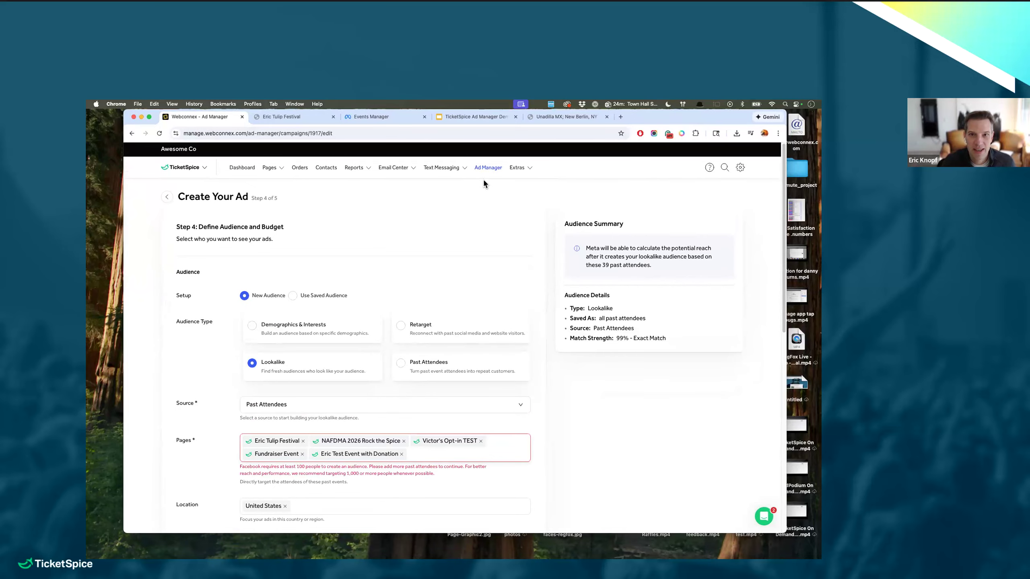
pyautogui.click(487, 175)
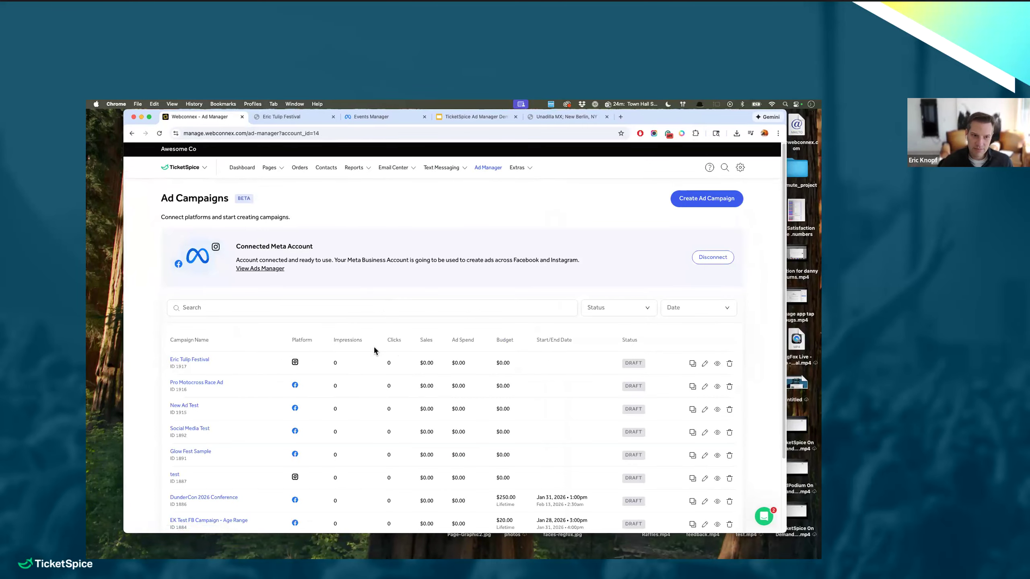
pyautogui.scroll(-3, 217, 399)
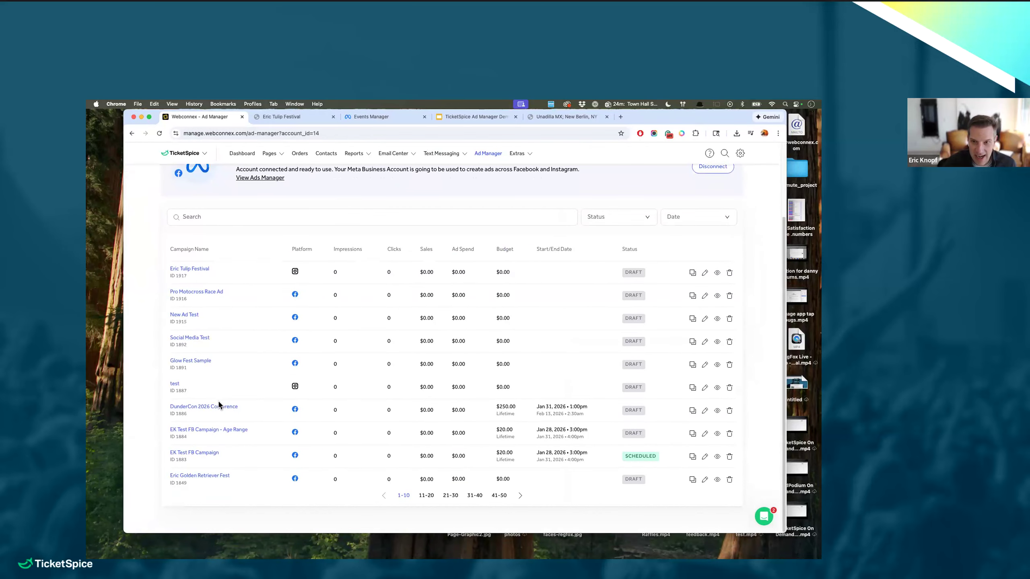
pyautogui.scroll(3, 218, 403)
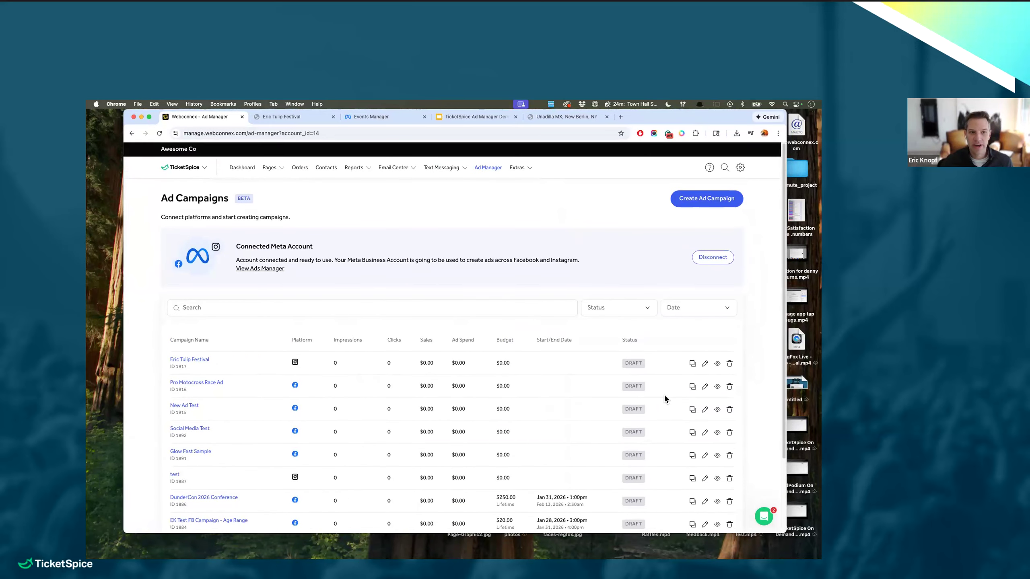
# - Duplicate the tulip festival campaign, replacing "(Copy)" in the new name with "- Grandparents"
pyautogui.click(693, 363)
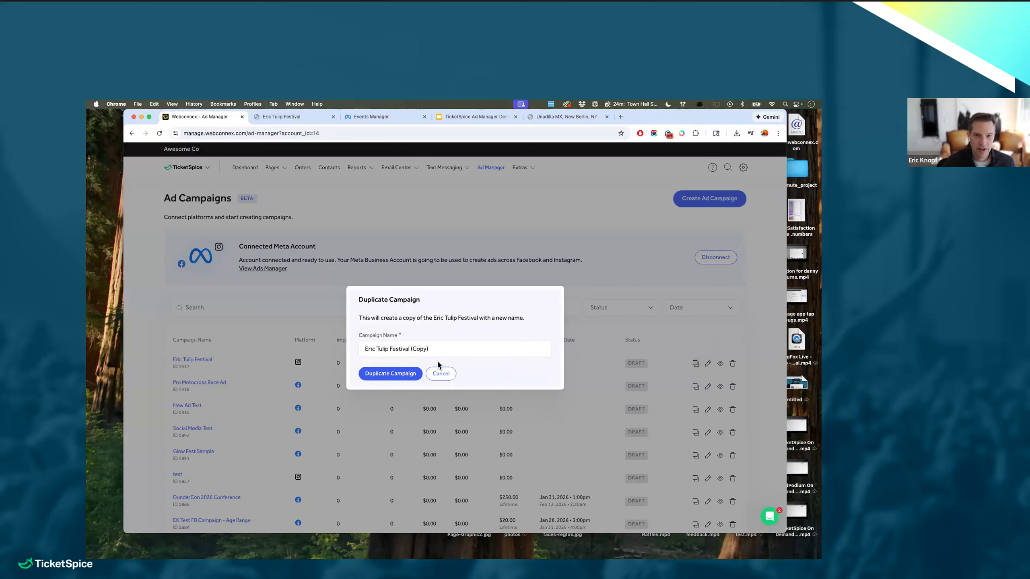
pyautogui.tripleClick(428, 351)
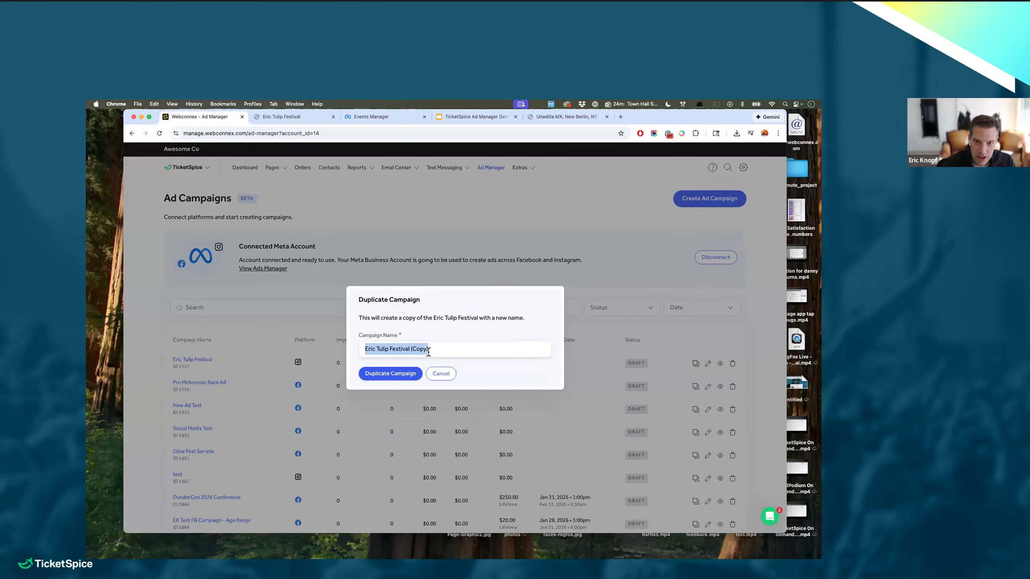
pyautogui.click(428, 351)
pyautogui.press('BackSpace')
pyautogui.press('BackSpace')
pyautogui.press('BackSpace')
pyautogui.press('BackSpace')
pyautogui.press('BackSpace')
pyautogui.write('- Brand')
pyautogui.press('BackSpace')
pyautogui.press('BackSpace')
pyautogui.press('BackSpace')
pyautogui.press('BackSpace')
pyautogui.press('BackSpace')
pyautogui.write('Grandparents')
pyautogui.click(413, 372)
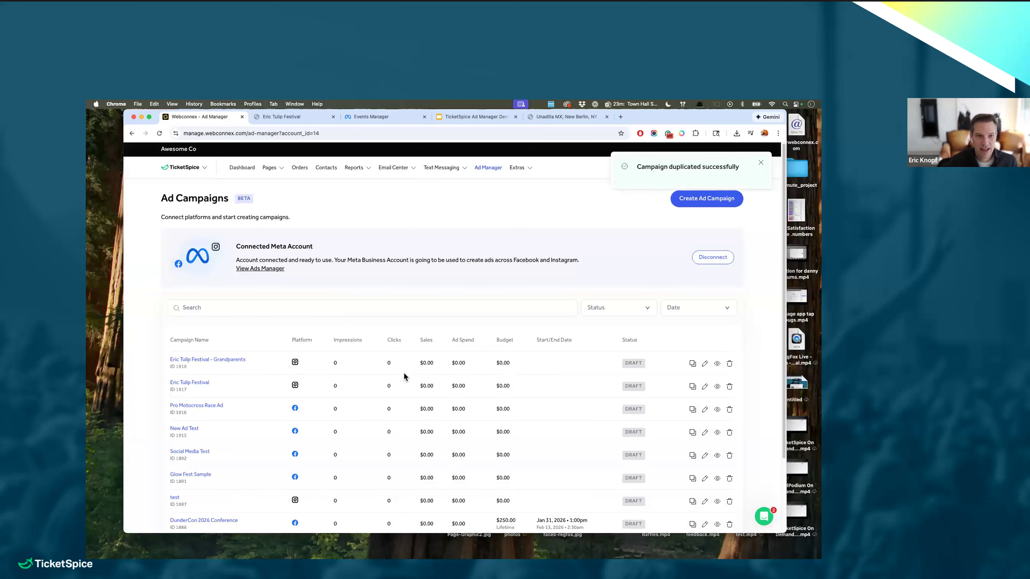
# - Edit the Grandparents campaign's audience, setting the age range to 50–65 and the gender to Women
pyautogui.click(708, 365)
pyautogui.scroll(-5, 333, 418)
pyautogui.click(203, 488)
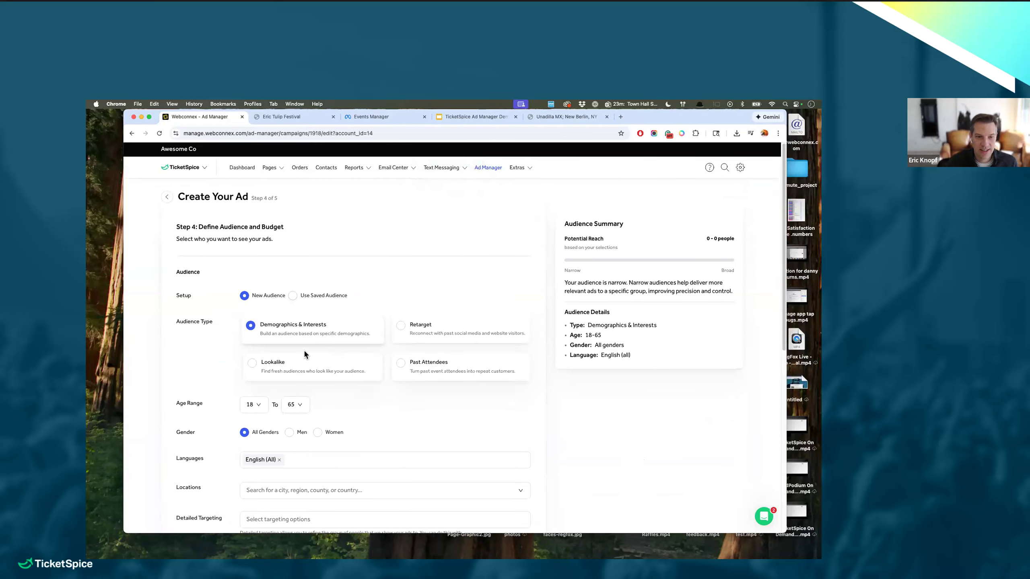
pyautogui.click(253, 405)
pyautogui.scroll(-8, 260, 460)
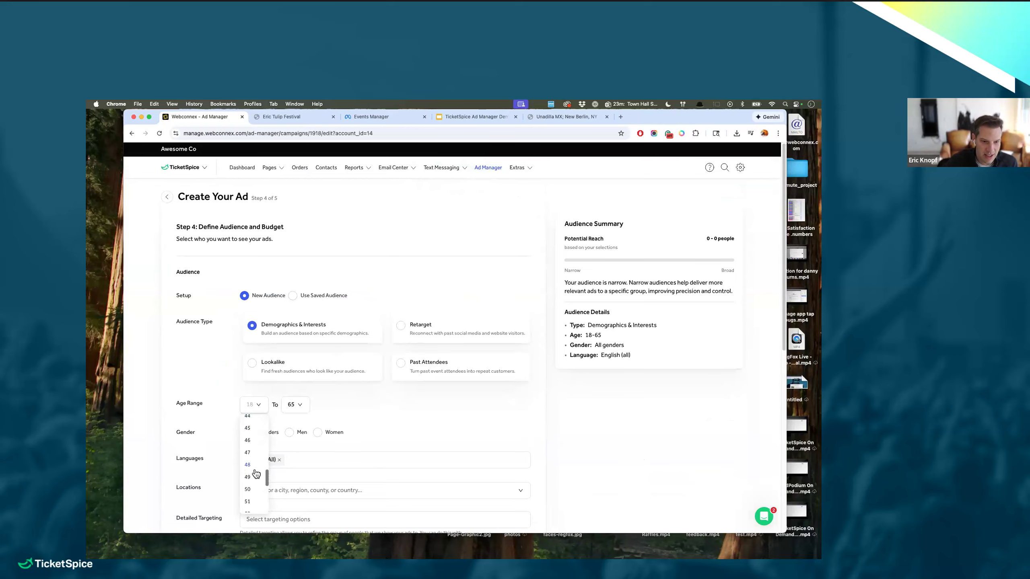
pyautogui.click(252, 489)
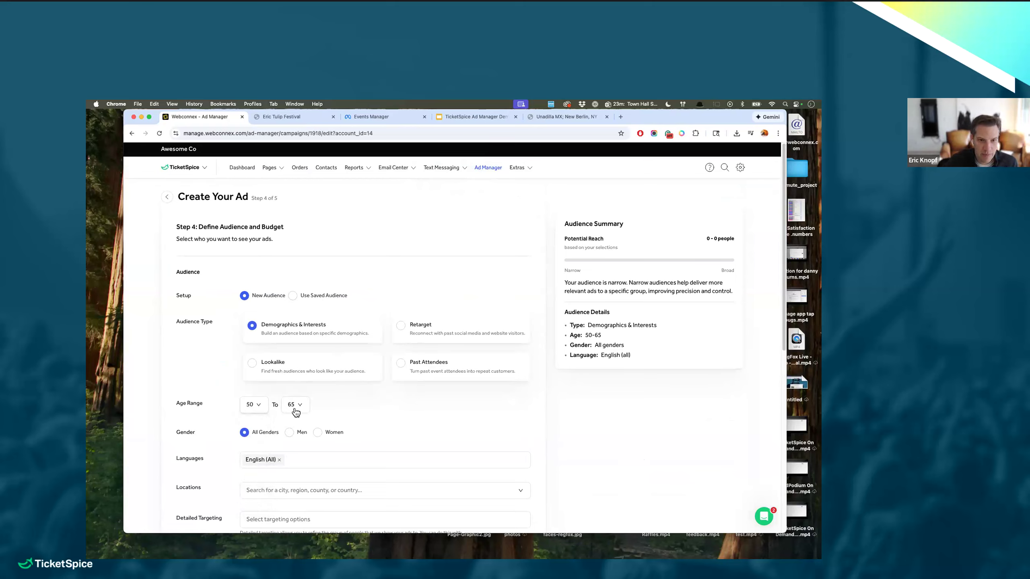
pyautogui.click(294, 405)
pyautogui.click(357, 401)
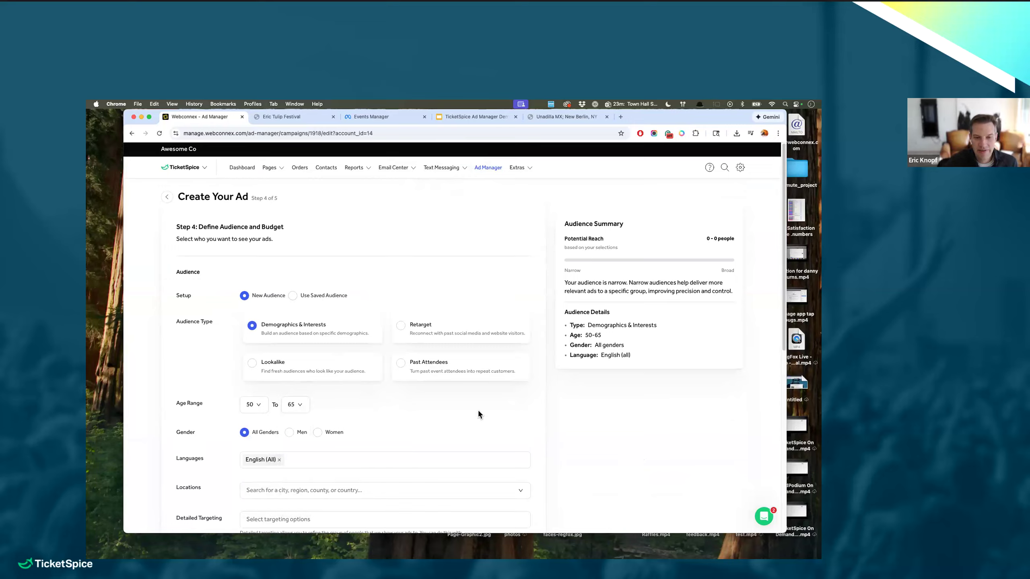
pyautogui.click(328, 432)
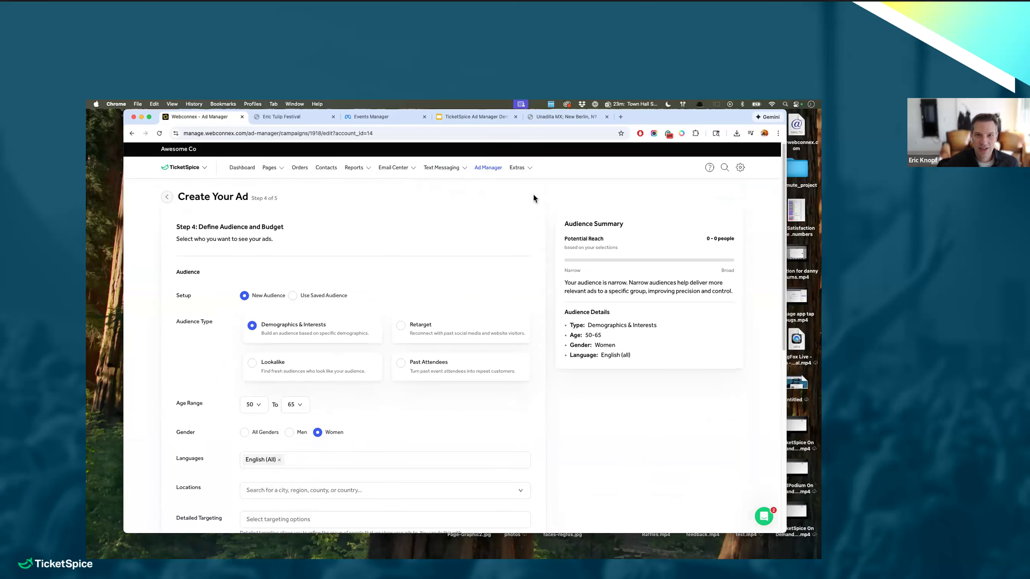
# - Return to the campaign list and delete the Grandparents campaign
pyautogui.click(490, 169)
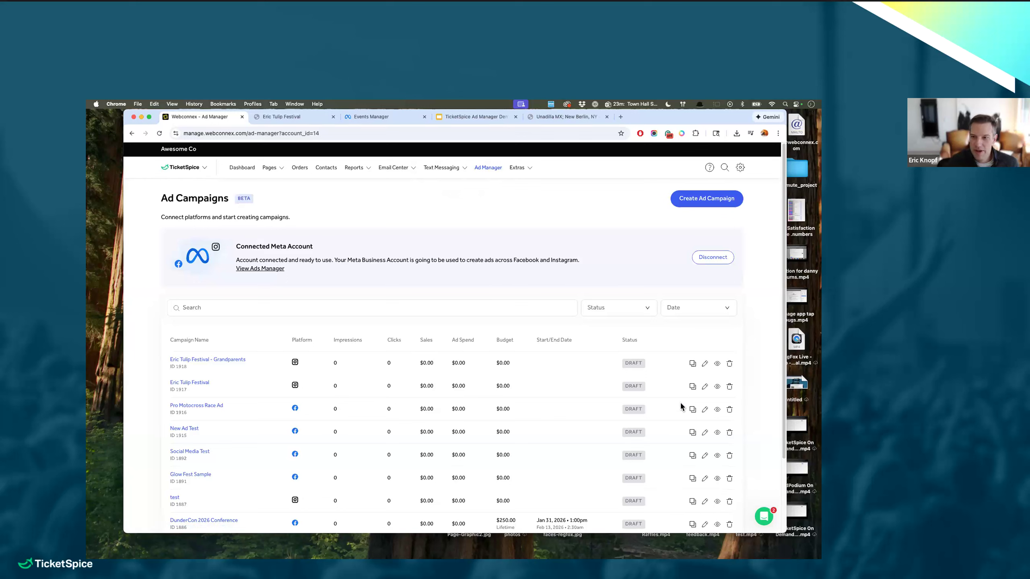
pyautogui.click(729, 364)
pyautogui.click(400, 374)
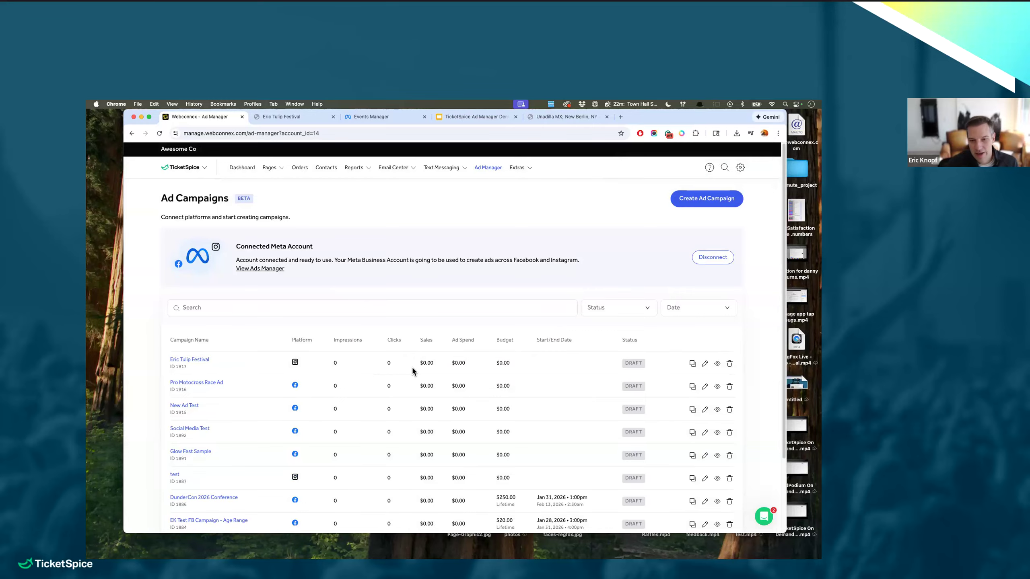
pyautogui.scroll(-5, 412, 366)
pyautogui.scroll(5, 412, 366)
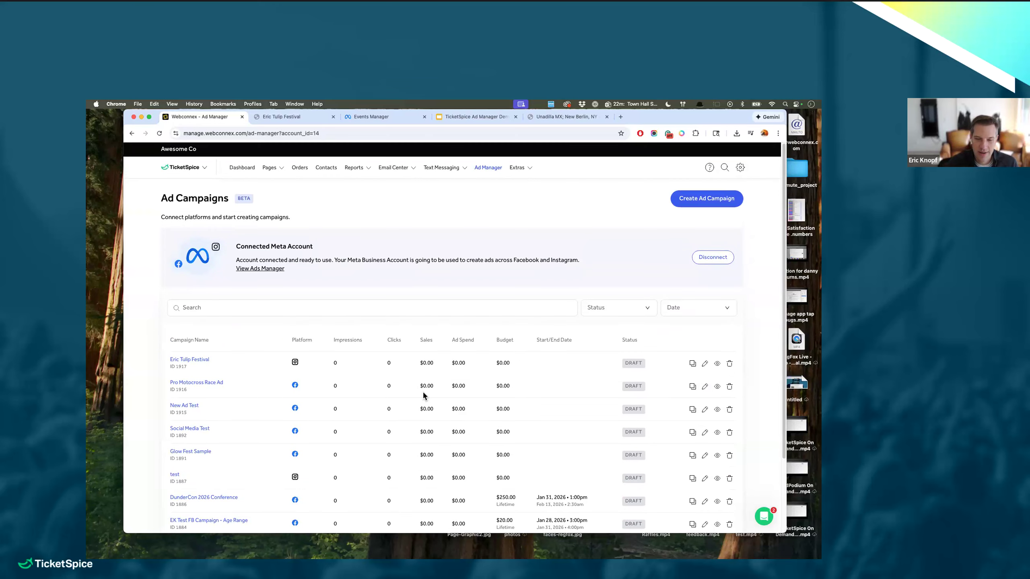
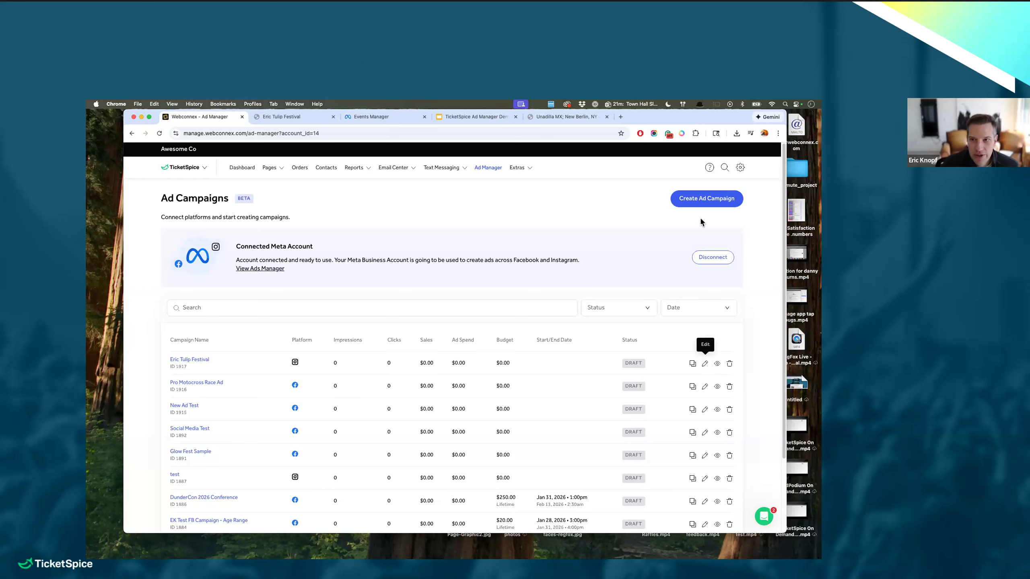
# - Open the ticketing page tickets.unadillamx.com/2026-unadilla-pro-national, look through its ticket options and copy its address
pyautogui.click(568, 117)
pyautogui.click(388, 134)
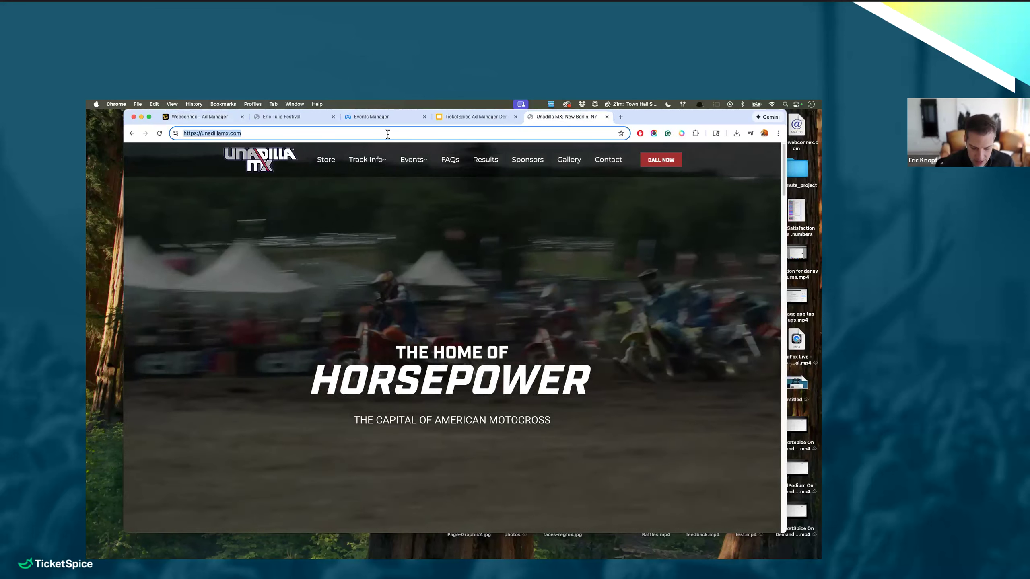
pyautogui.write('un')
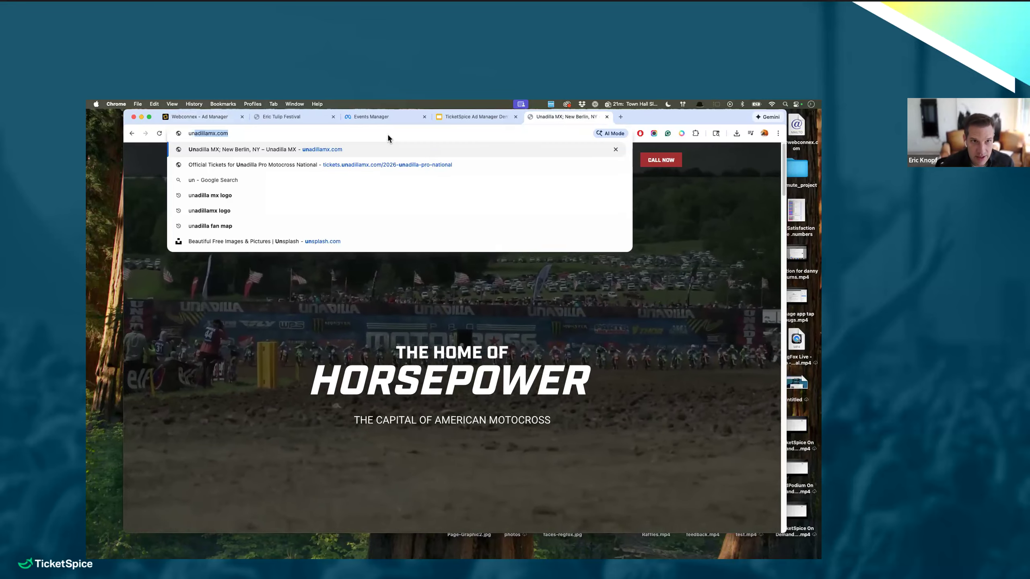
pyautogui.press('Down')
pyautogui.press('Return')
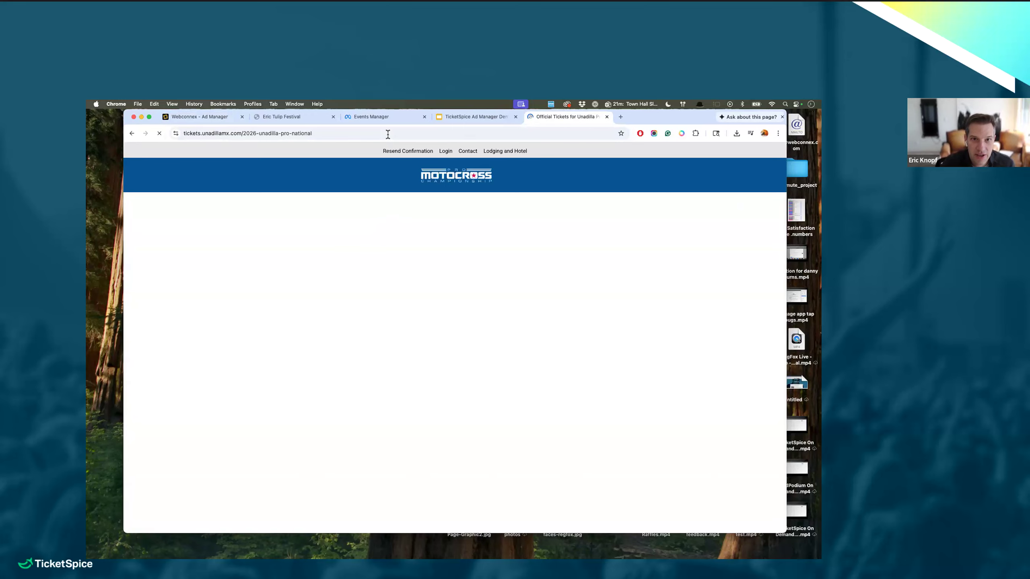
pyautogui.scroll(-10, 444, 363)
pyautogui.scroll(-2, 445, 374)
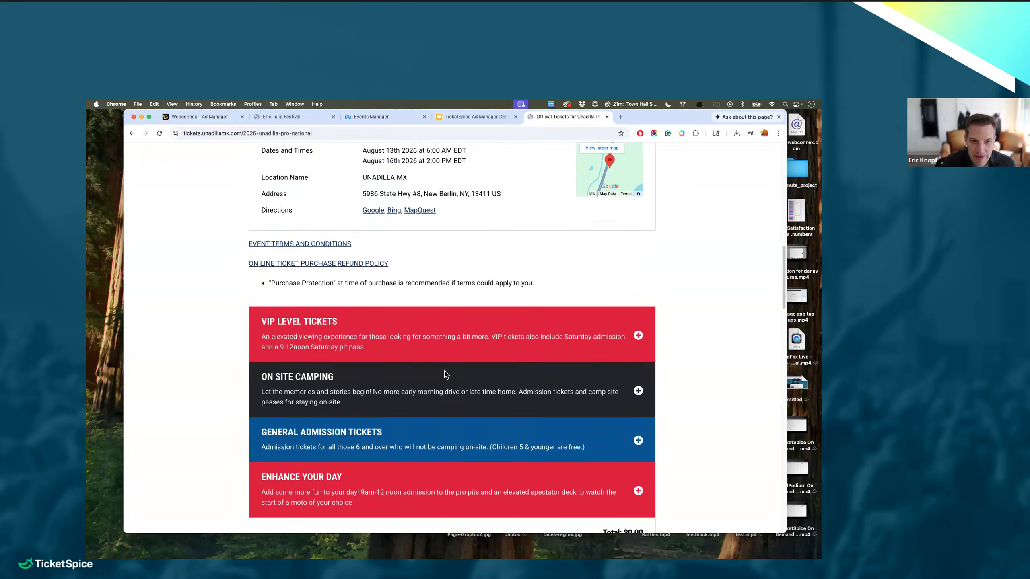
pyautogui.scroll(15, 406, 324)
pyautogui.click(279, 133)
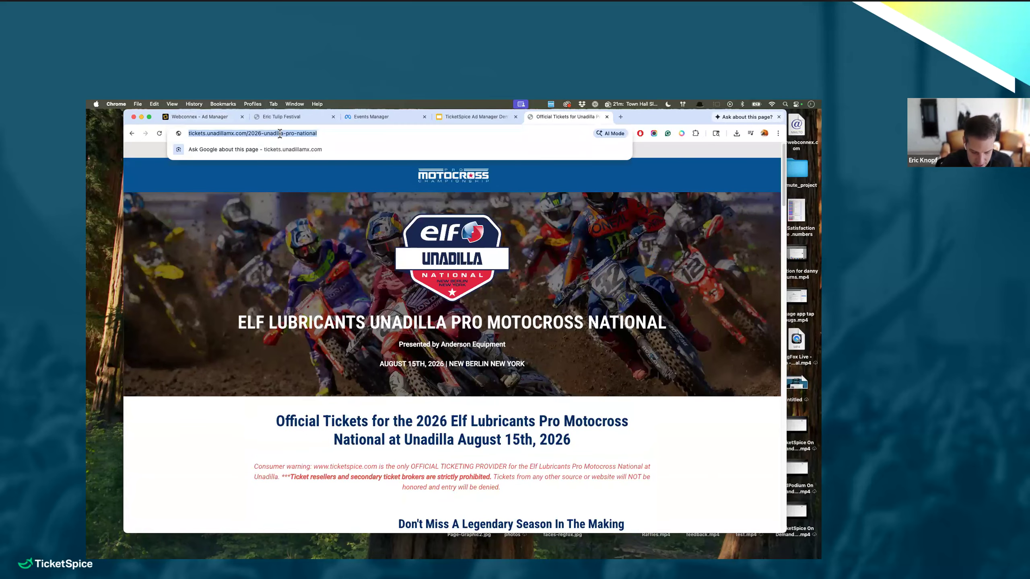
# - Start a new Facebook campaign named "Testing Scraping of Ticketing Page" with the Sales objective and the tulip festival ticketing page as destination
pyautogui.click(214, 117)
pyautogui.click(688, 206)
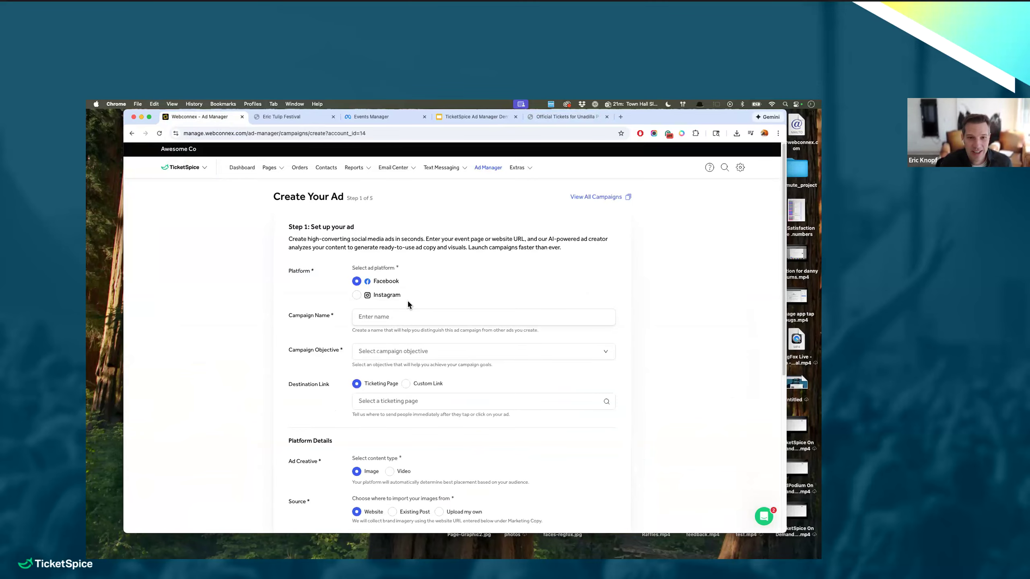
pyautogui.write('Testing Scr')
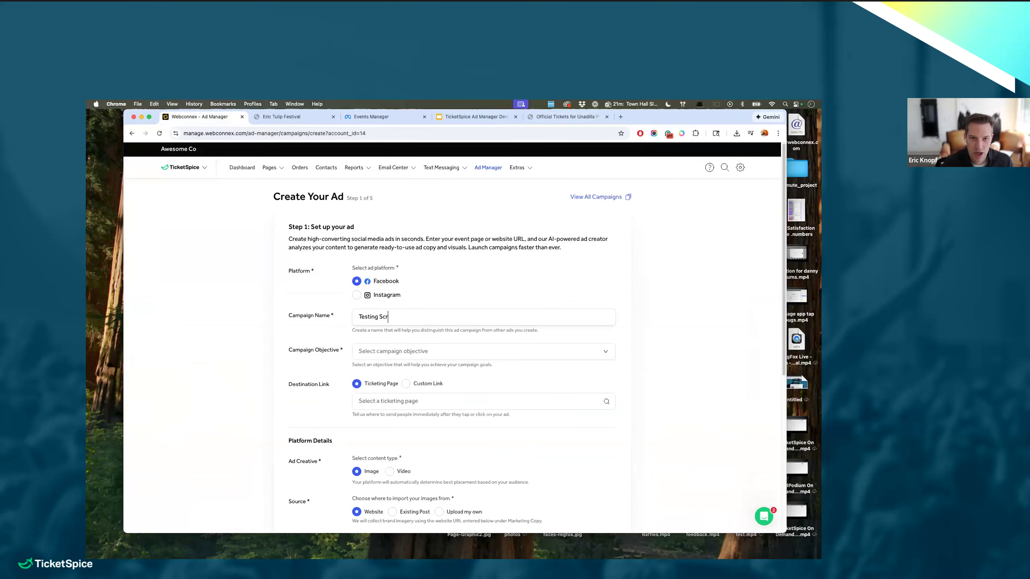
pyautogui.write('aping of Ticketing Page')
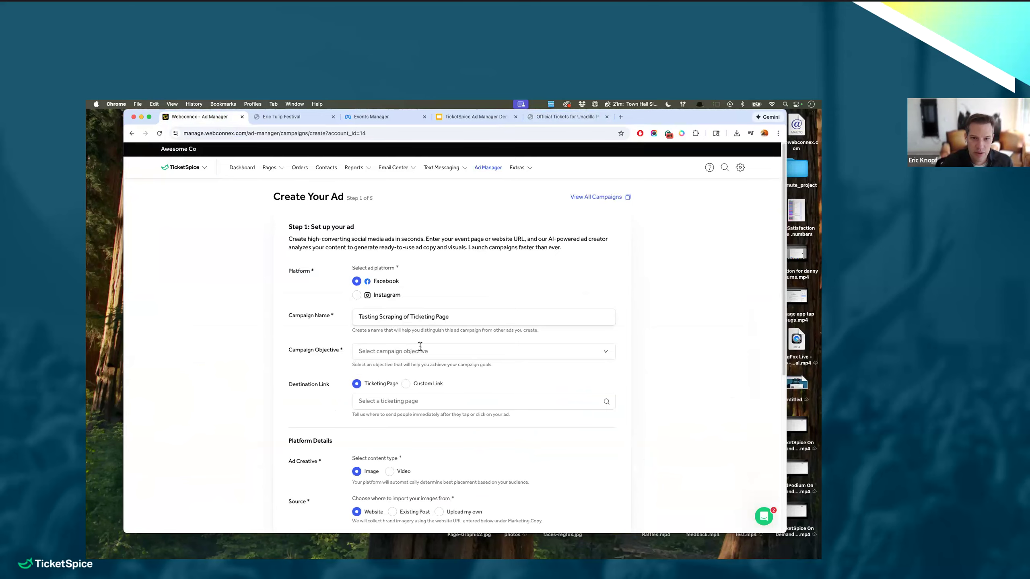
pyautogui.click(402, 354)
pyautogui.click(401, 366)
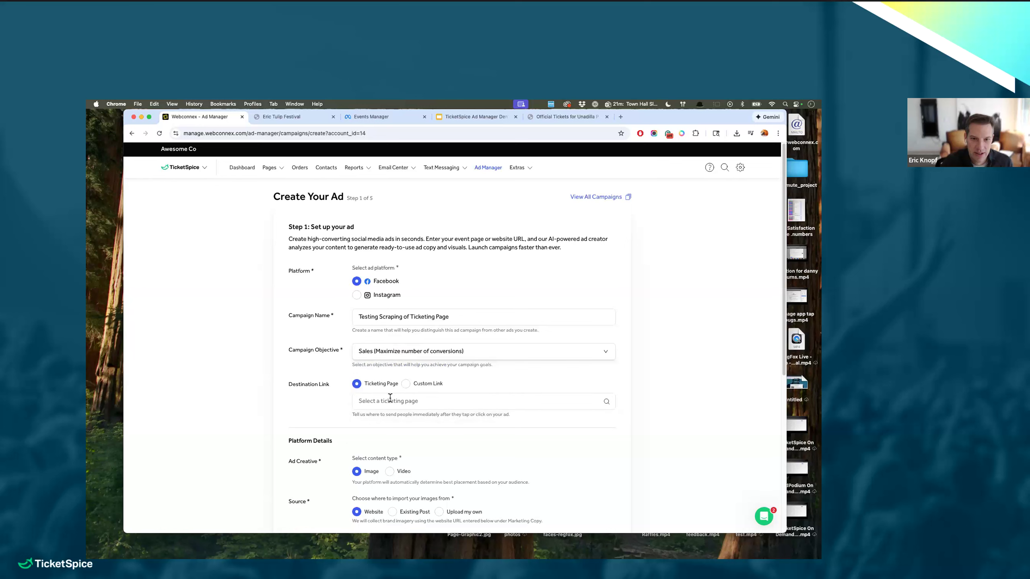
pyautogui.click(390, 400)
pyautogui.click(392, 416)
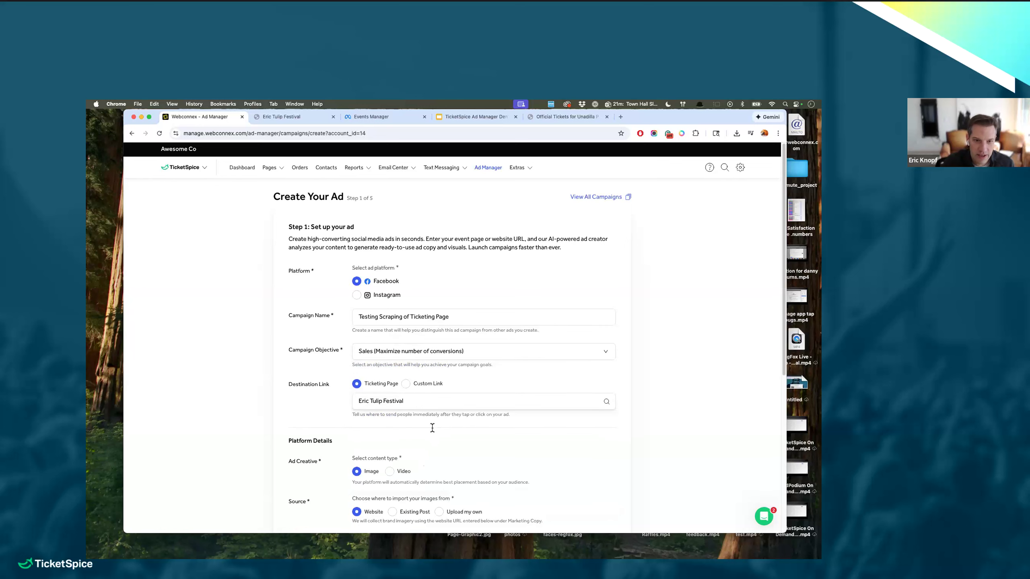
# - Describe the event as "Motocross tickets", use the copied ticketing page address as website, choose a Persuasive tone and generate the ad ideas
pyautogui.scroll(-6, 333, 371)
pyautogui.click(377, 344)
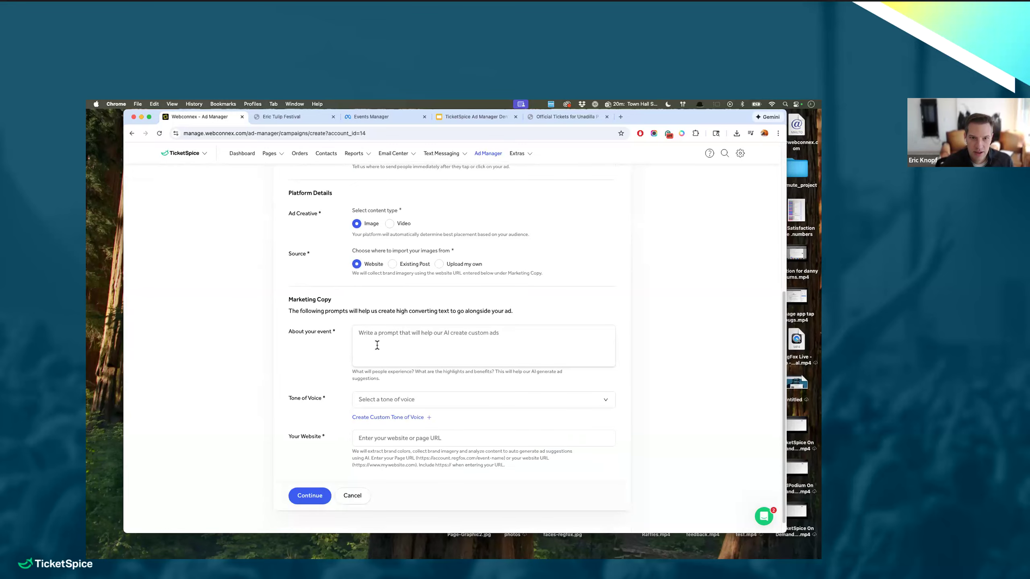
pyautogui.write('Motocross tickets')
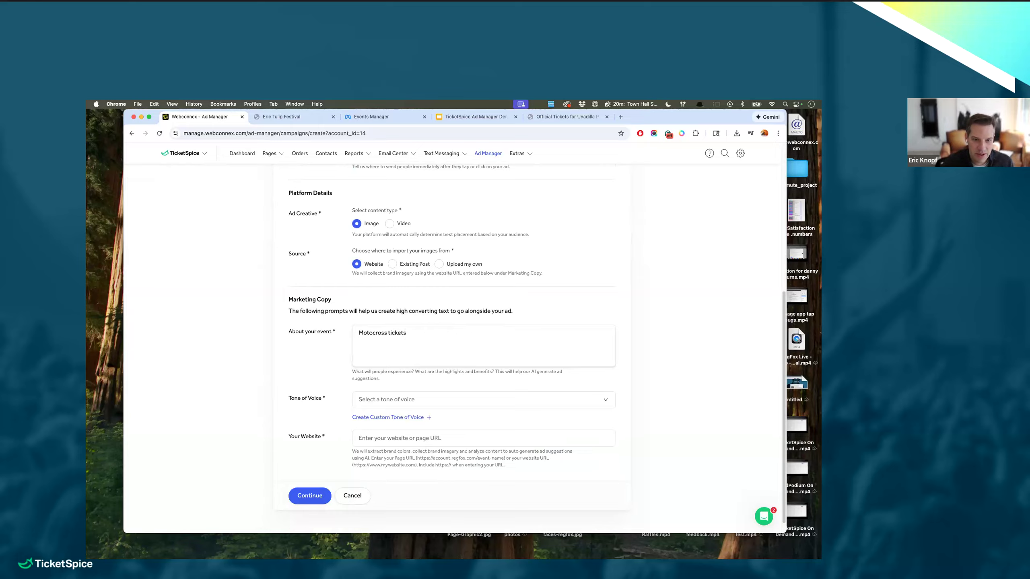
pyautogui.click(378, 438)
pyautogui.press('super+v')
pyautogui.click(408, 400)
pyautogui.click(392, 418)
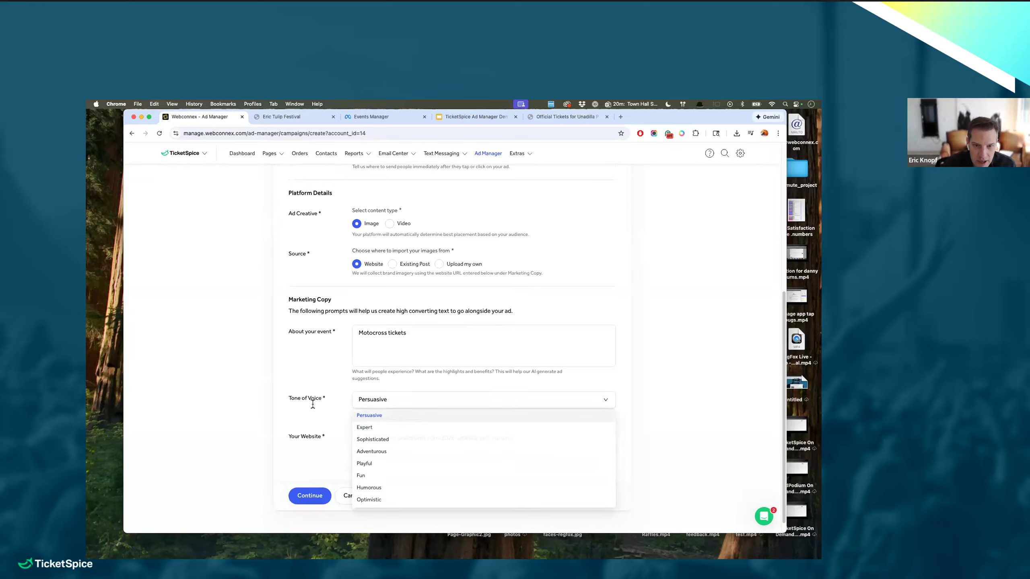
pyautogui.click(310, 496)
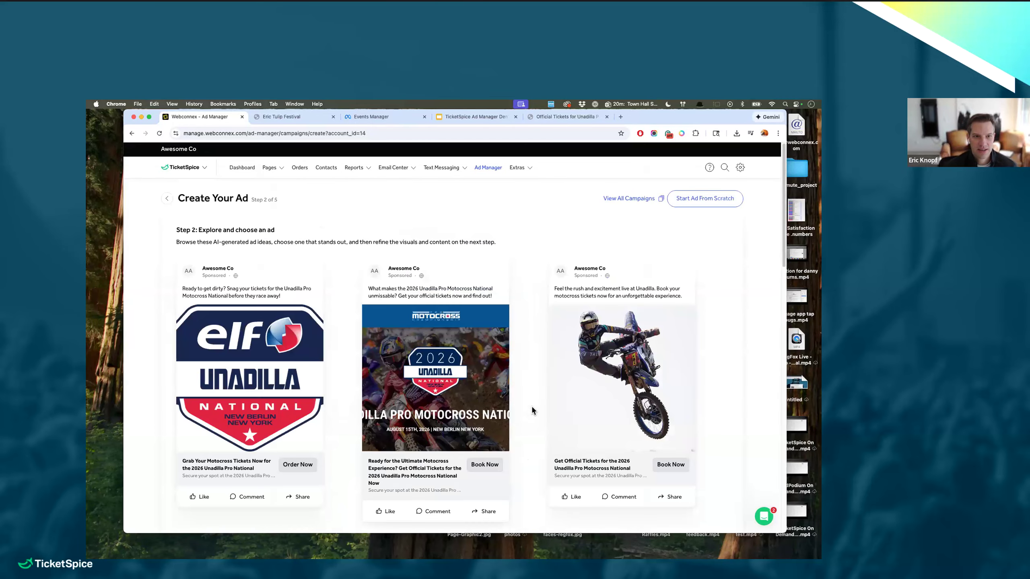
# - Browse the generated ad ideas, comparing their images and marketing copy
pyautogui.moveTo(565, 300)
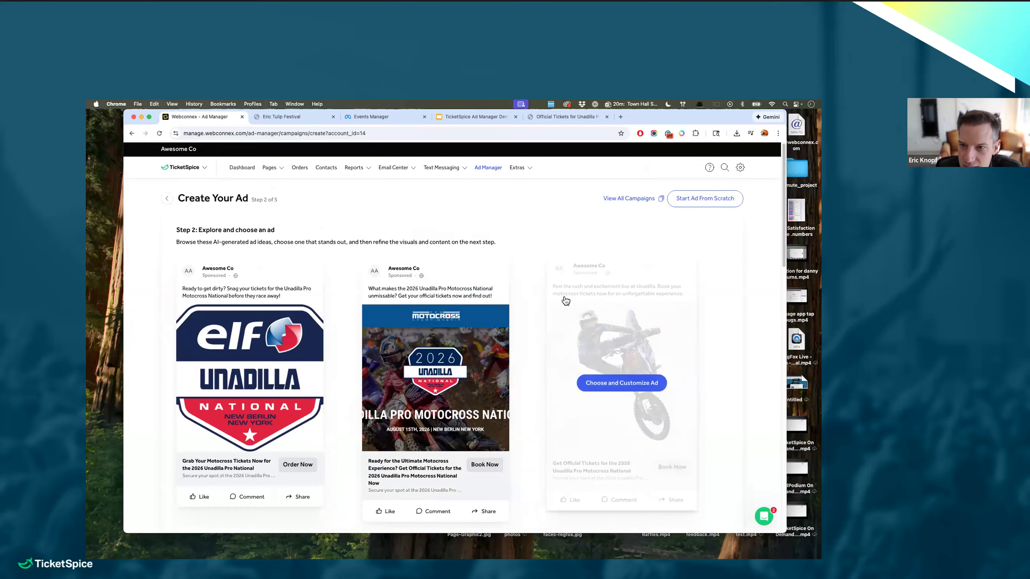
pyautogui.scroll(-3, 565, 300)
pyautogui.scroll(-1, 566, 300)
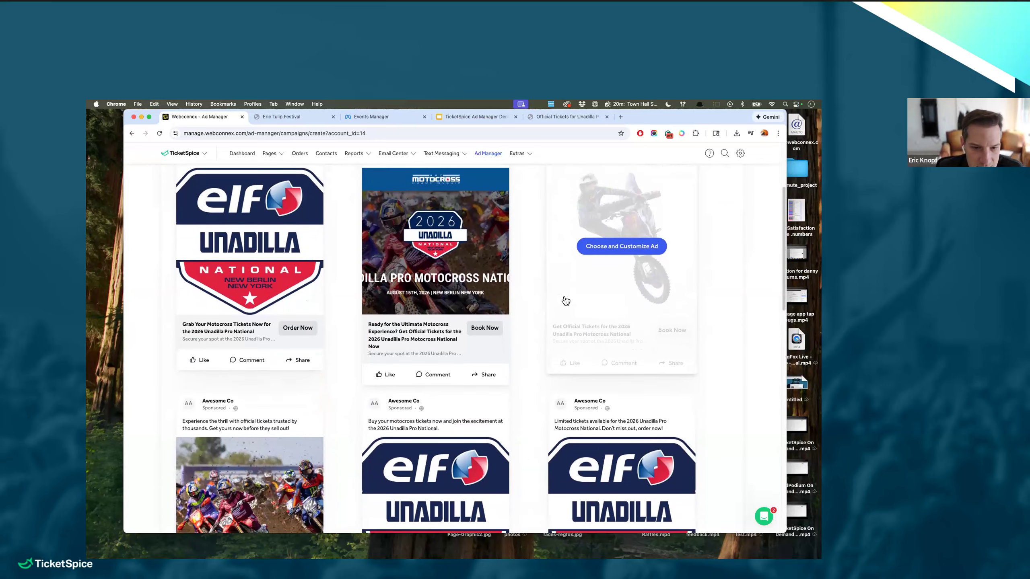
pyautogui.scroll(-5, 565, 300)
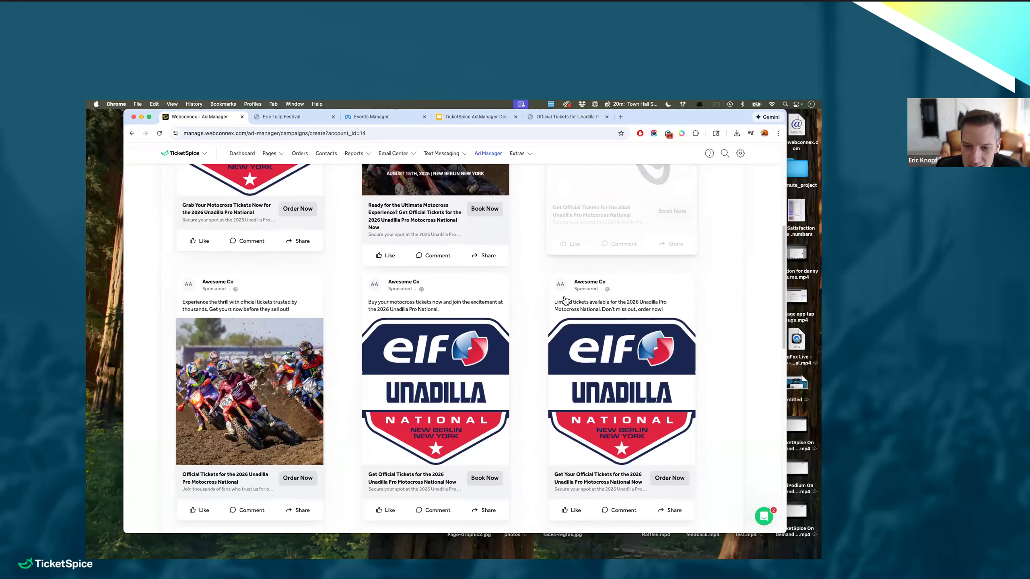
pyautogui.scroll(-2, 566, 300)
pyautogui.moveTo(218, 405)
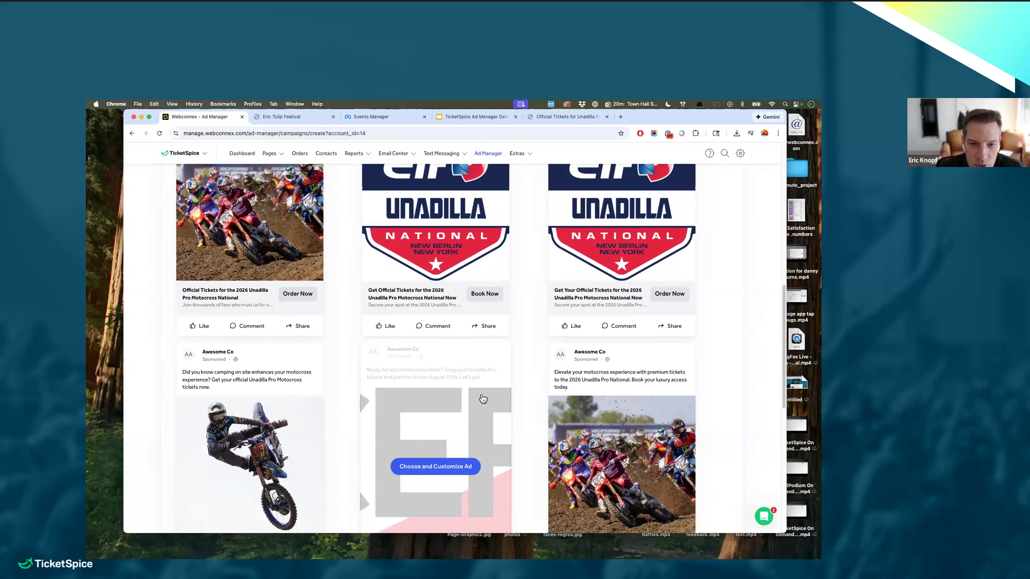
pyautogui.moveTo(611, 381)
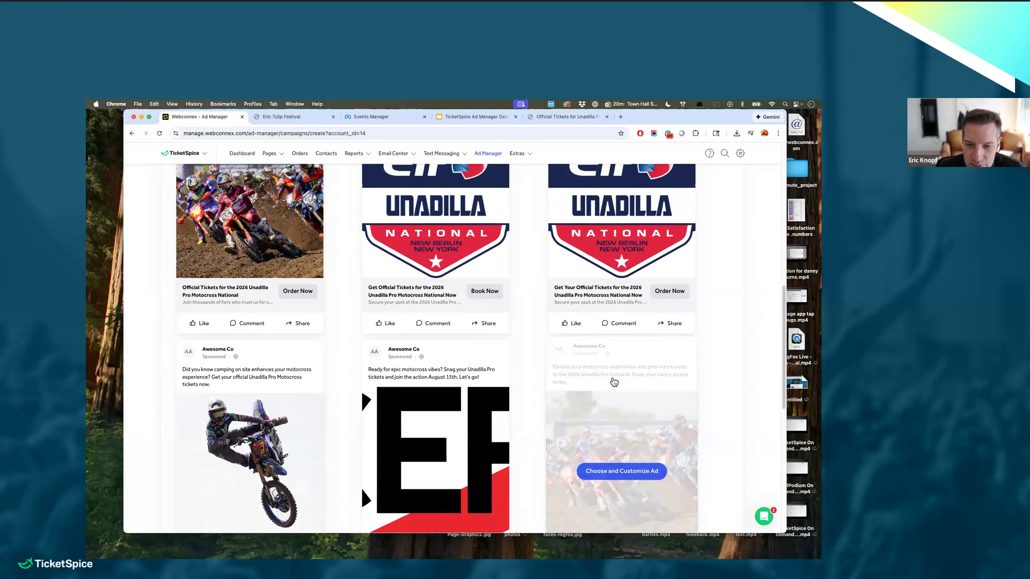
# - Choose the ad idea showing the jumping motocross rider on a white background and view the AI suggestions for its primary text
pyautogui.scroll(-3, 614, 382)
pyautogui.scroll(-5, 614, 381)
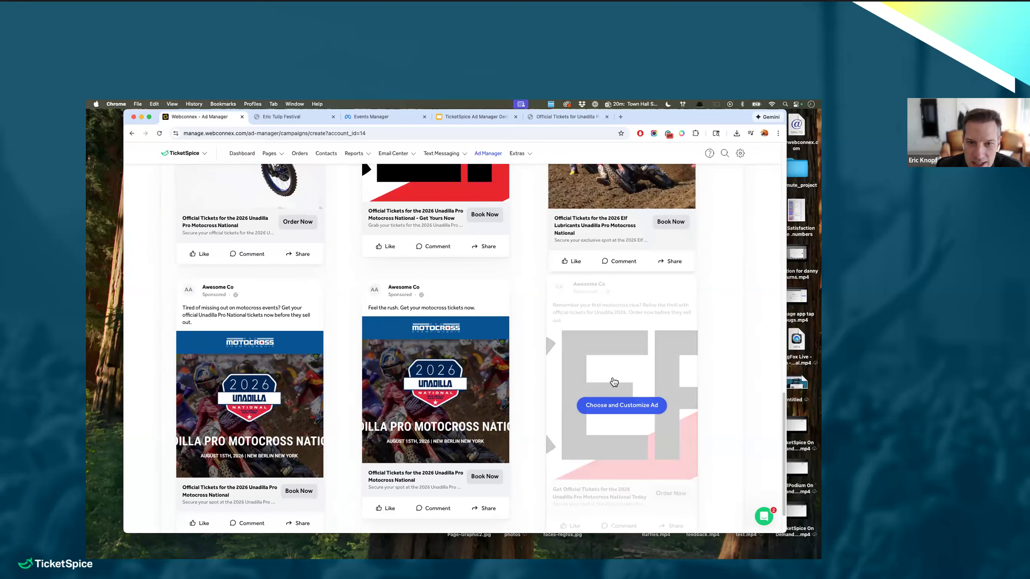
pyautogui.scroll(-5, 614, 383)
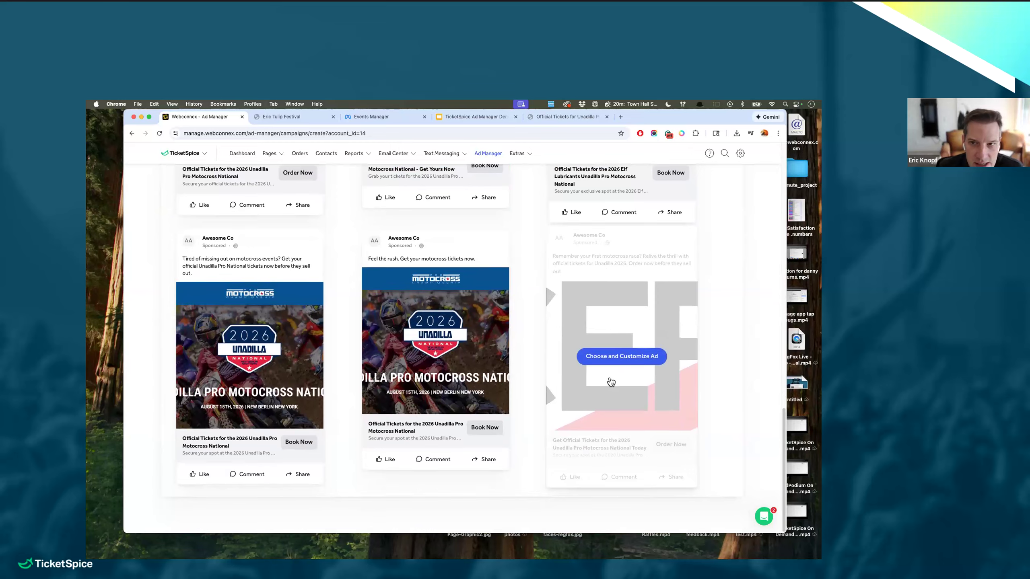
pyautogui.scroll(10, 611, 382)
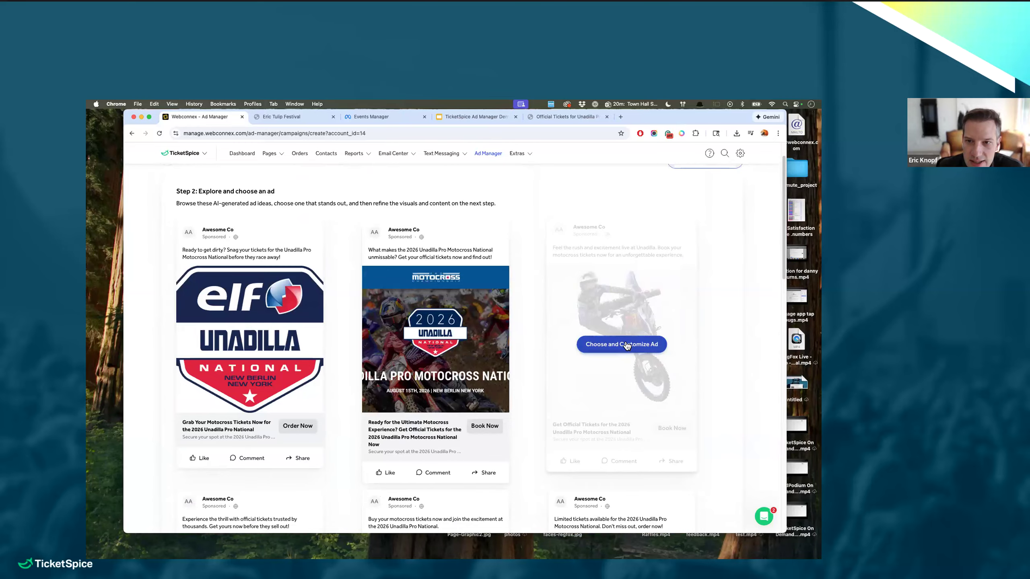
pyautogui.click(626, 345)
pyautogui.click(268, 274)
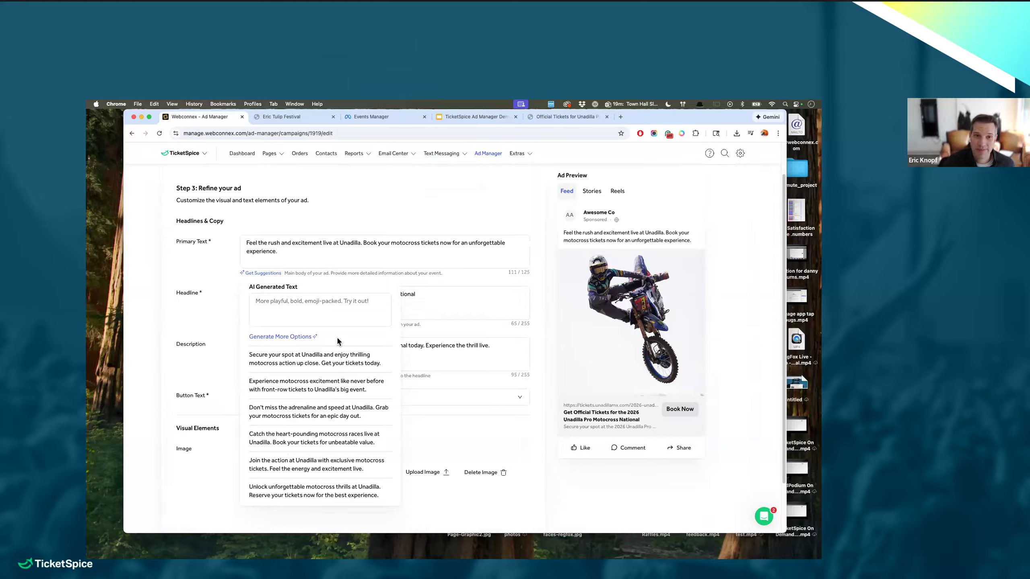
pyautogui.click(378, 221)
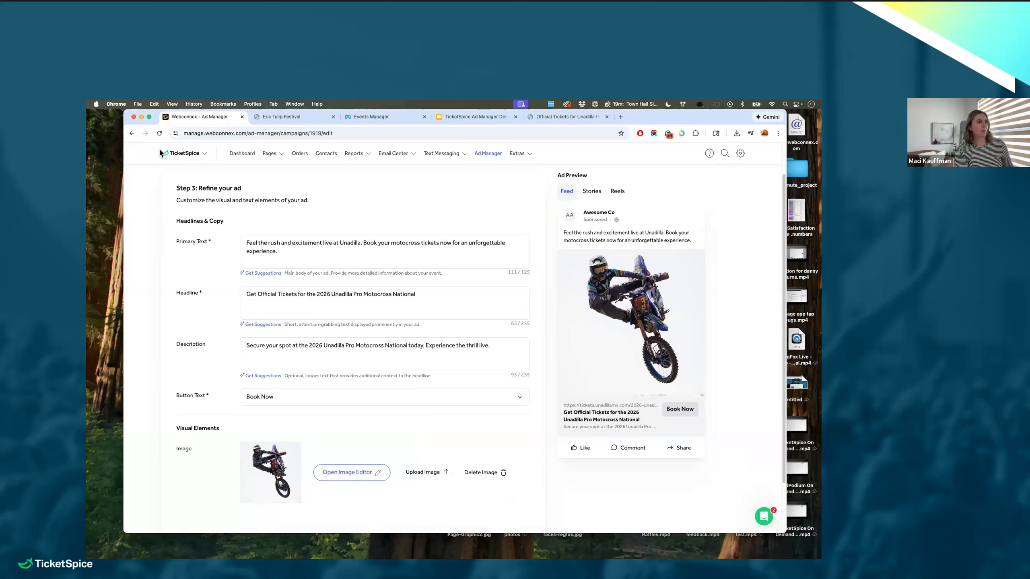
# - Leave the ad draft, switch to Meta Billing & payments, and examine the ad account's funds, payment methods and spending limit
pyautogui.click(498, 154)
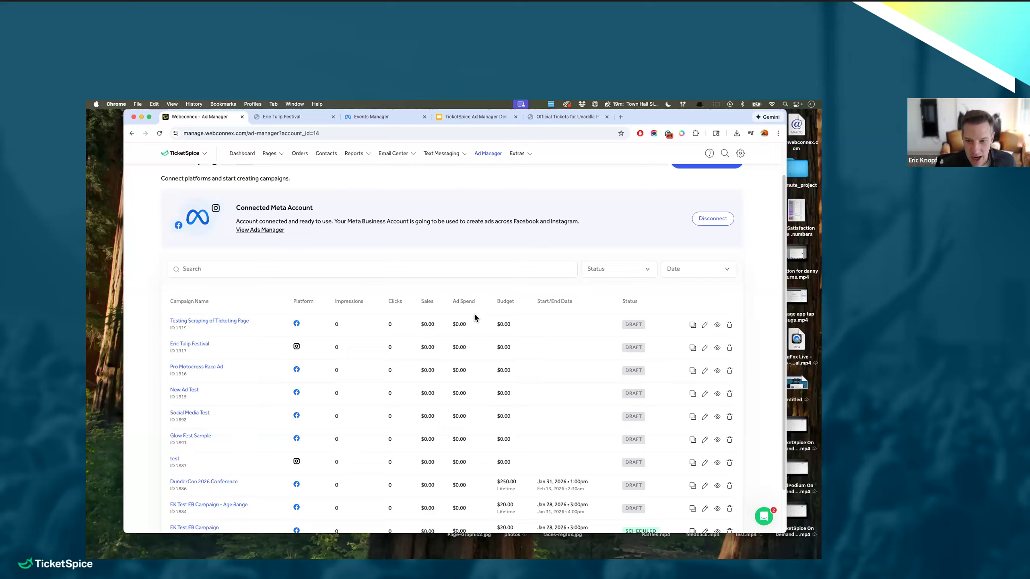
pyautogui.scroll(2, 469, 319)
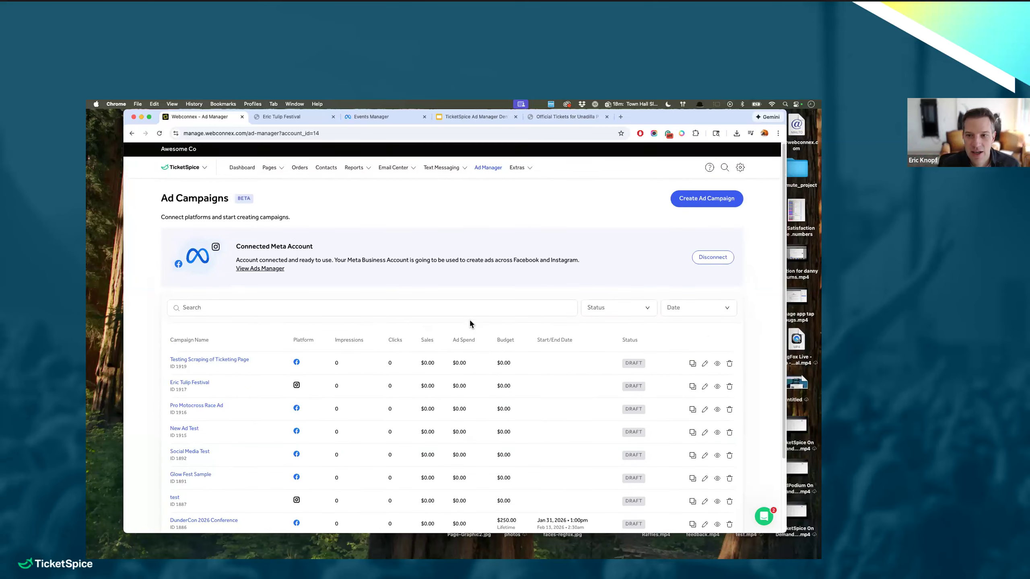
pyautogui.click(357, 118)
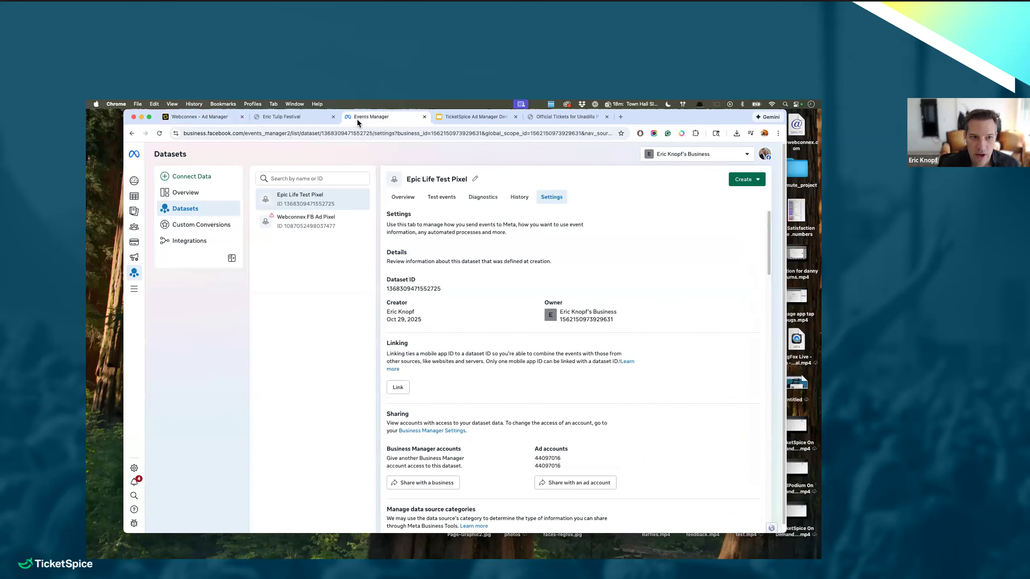
pyautogui.click(140, 243)
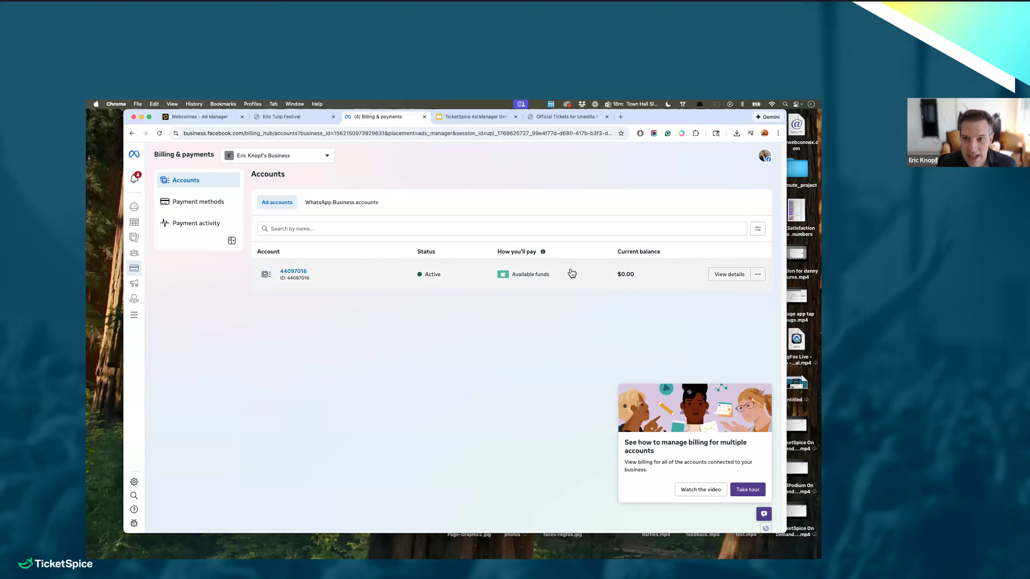
pyautogui.click(721, 276)
pyautogui.scroll(-5, 436, 337)
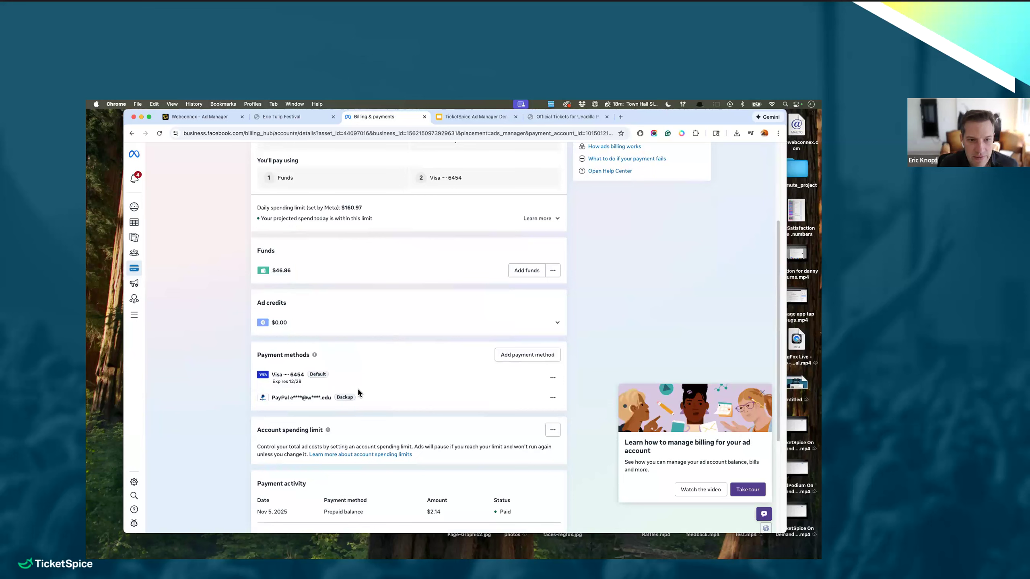
pyautogui.scroll(5, 359, 388)
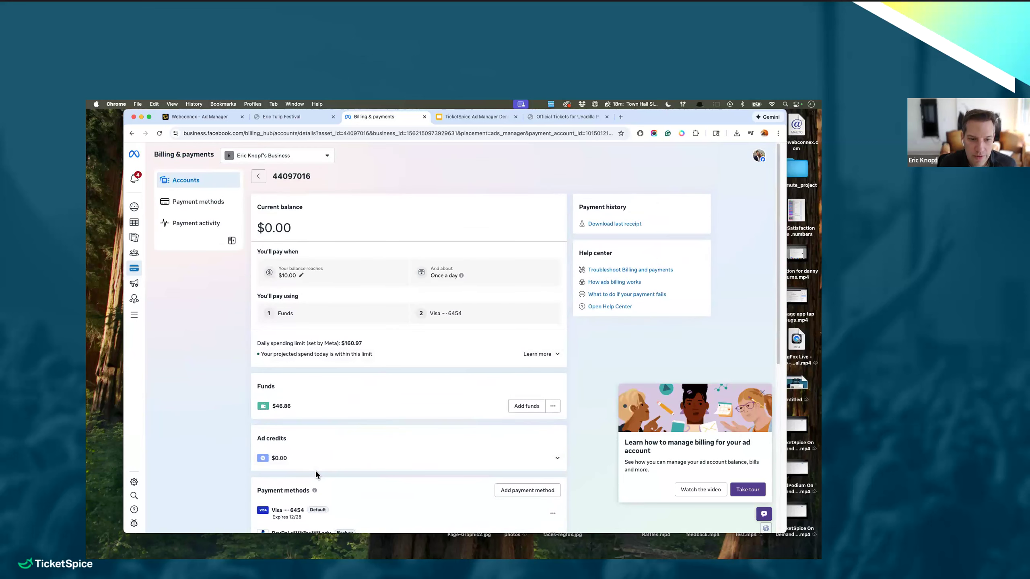
pyautogui.scroll(-1, 318, 486)
pyautogui.scroll(1, 337, 396)
# - Back in TicketSpice Ad Manager, look at the Pro Motocross Race Ad draft and the tulip festival campaign's overview
pyautogui.click(224, 117)
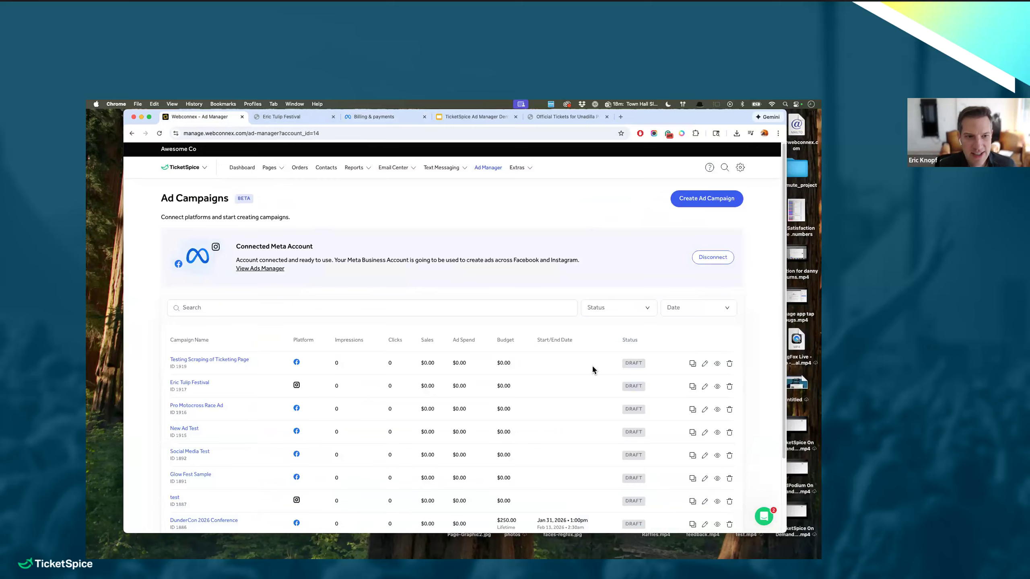
pyautogui.click(705, 409)
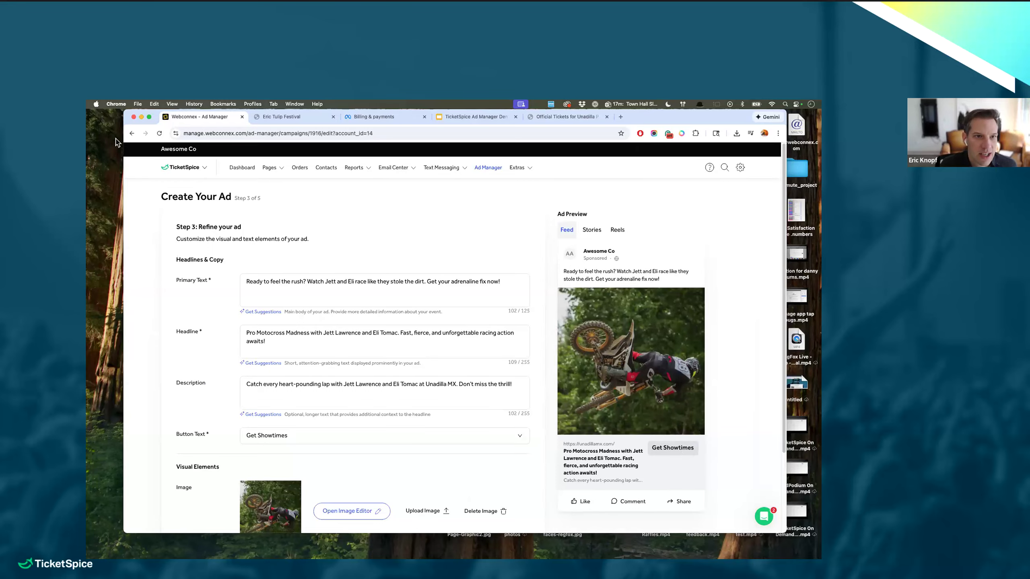
pyautogui.click(132, 133)
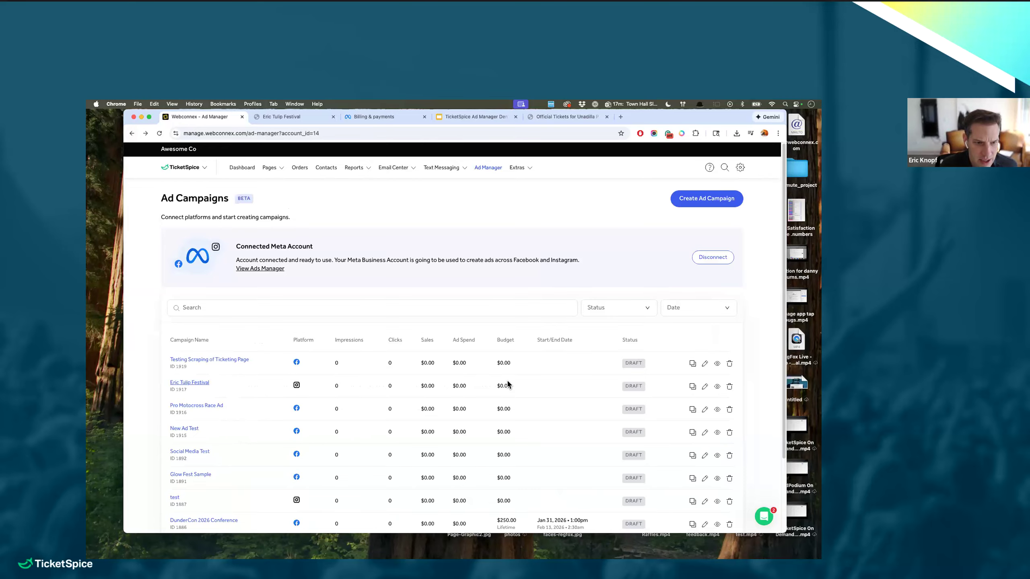
pyautogui.click(717, 386)
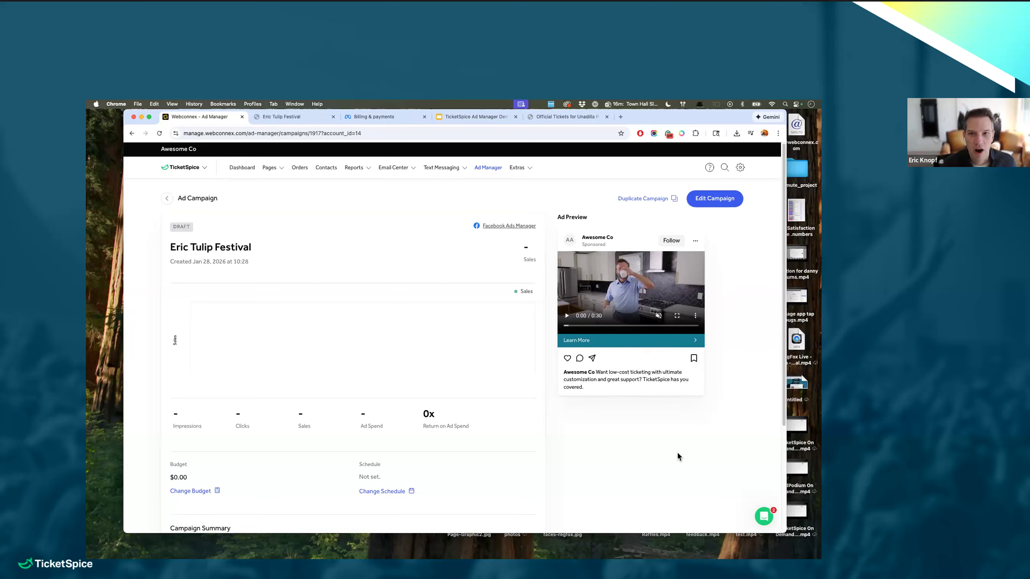
pyautogui.click(167, 198)
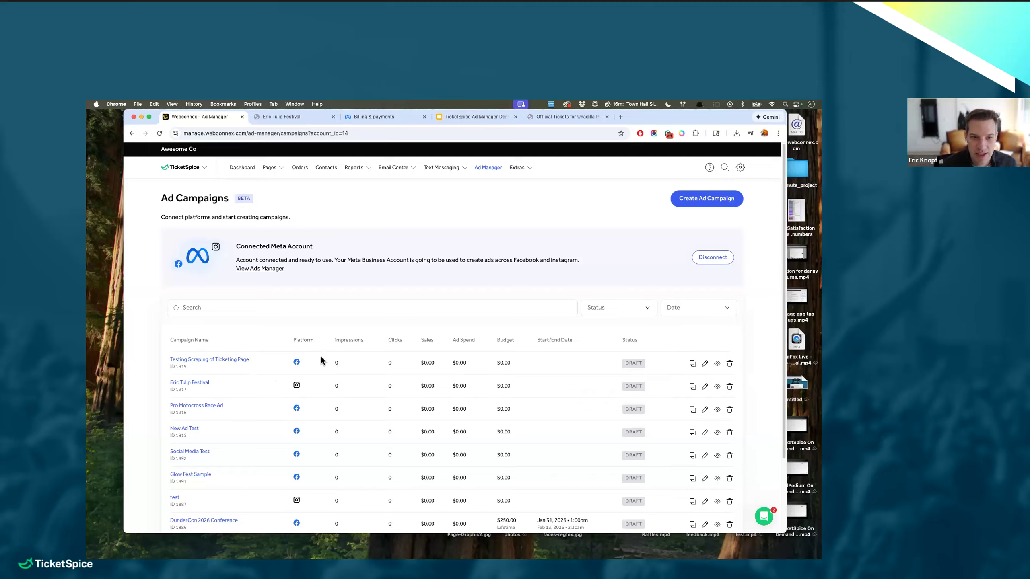
# - Open Meta Ads Manager, switch to the business portfolio's ad account and look through its campaigns
pyautogui.click(269, 270)
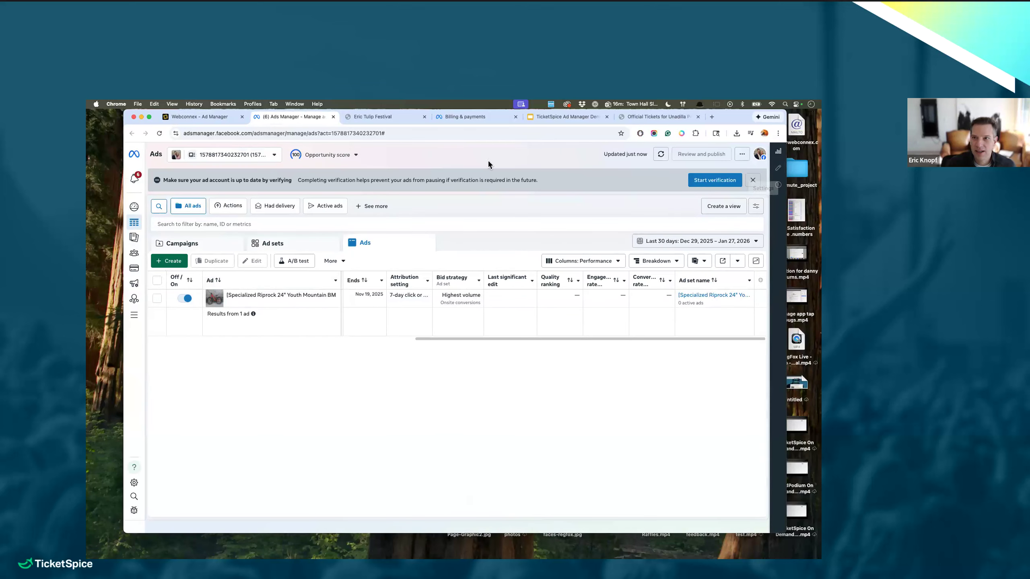
pyautogui.click(218, 160)
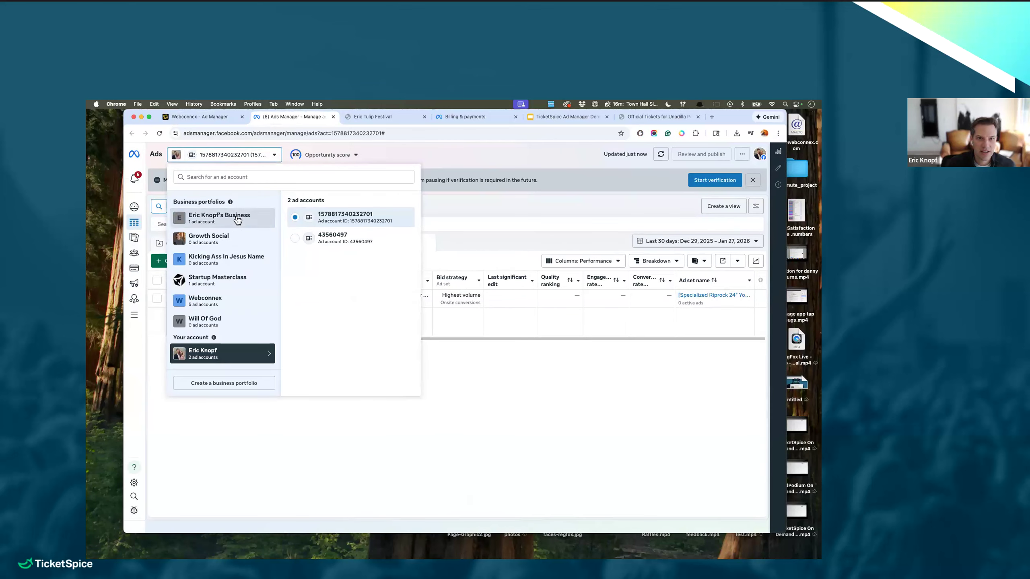
pyautogui.click(237, 219)
pyautogui.click(289, 238)
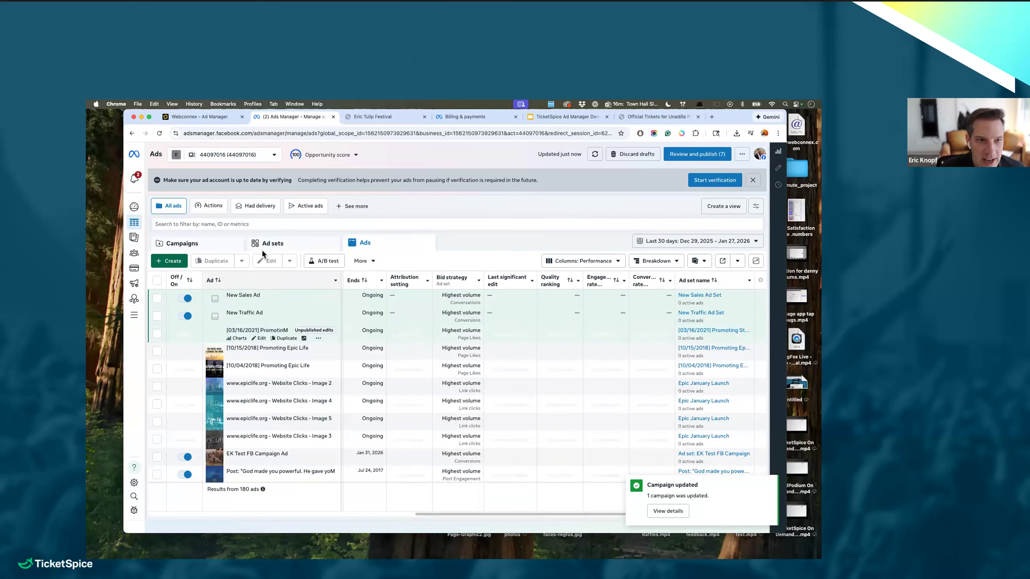
pyautogui.click(226, 250)
pyautogui.scroll(-10, 329, 382)
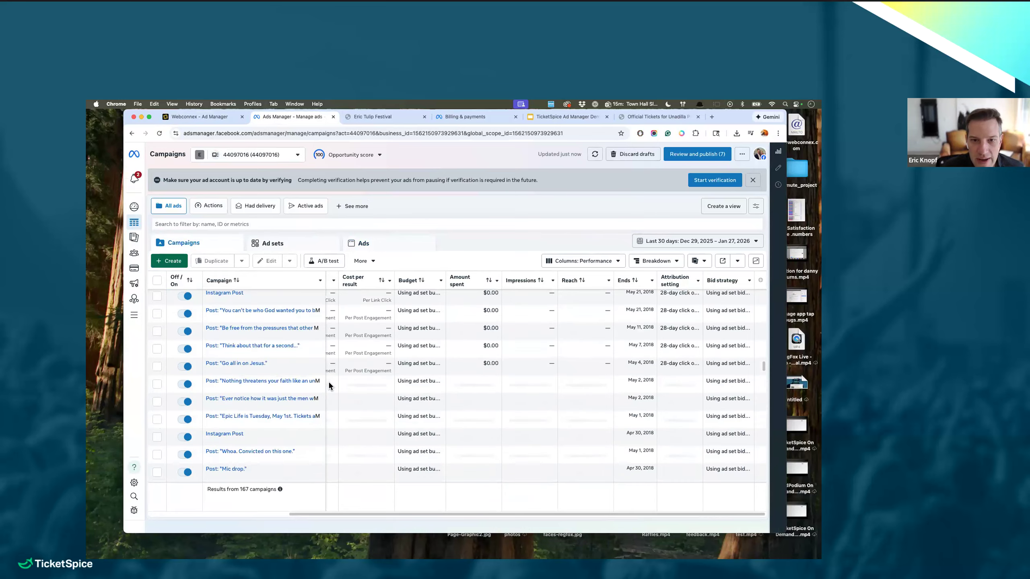
pyautogui.scroll(3, 329, 381)
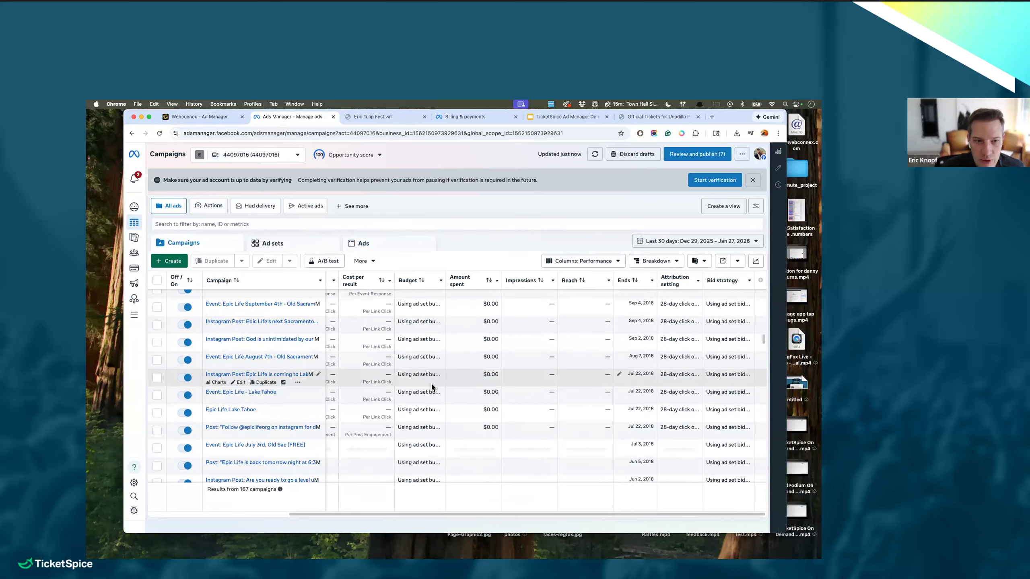
pyautogui.scroll(-5, 429, 385)
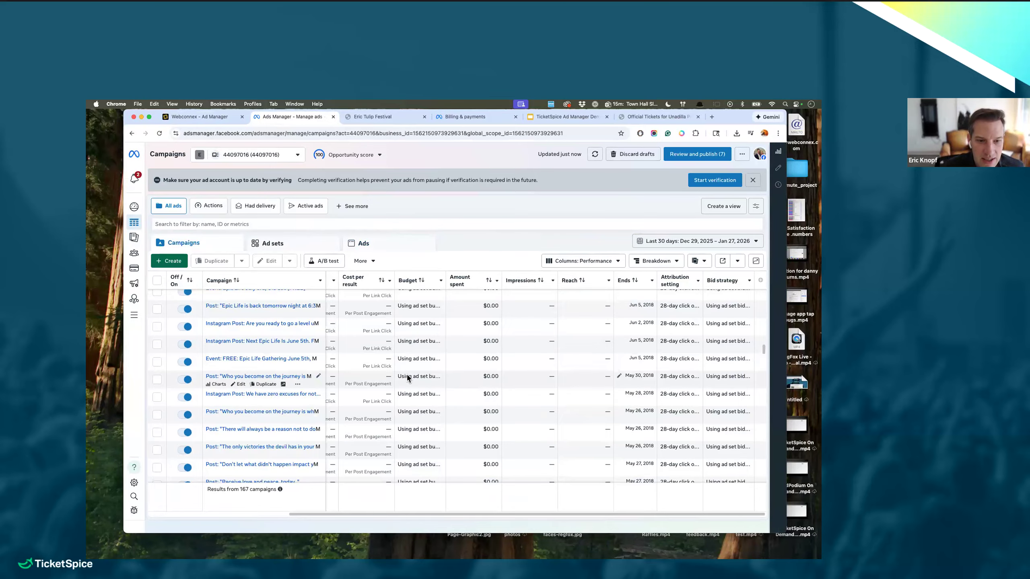
# - In TicketSpice Ad Manager, reopen the "Testing Scraping of Ticketing Page" draft and advance it to the audience and budget definition
pyautogui.click(199, 116)
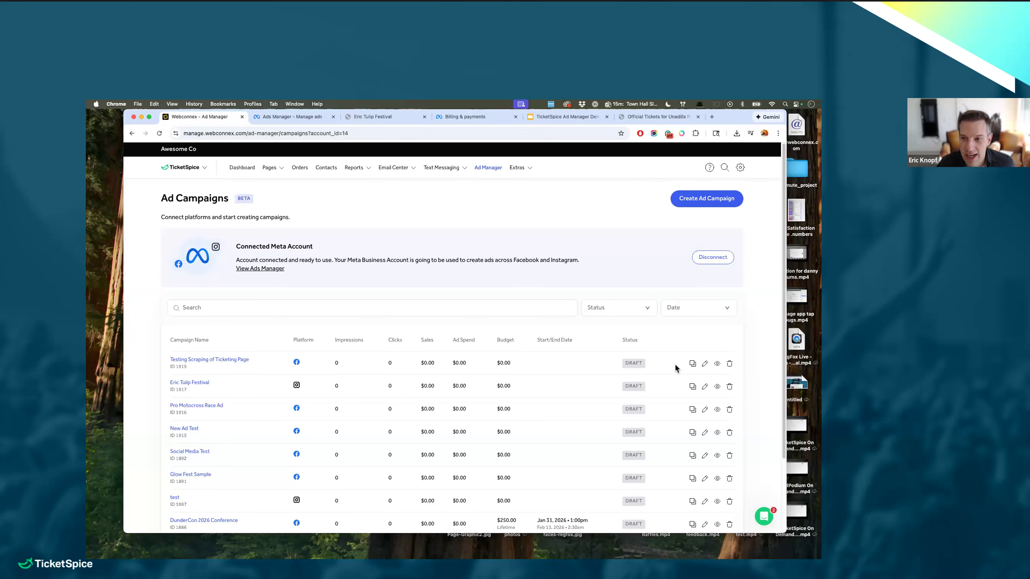
pyautogui.click(706, 365)
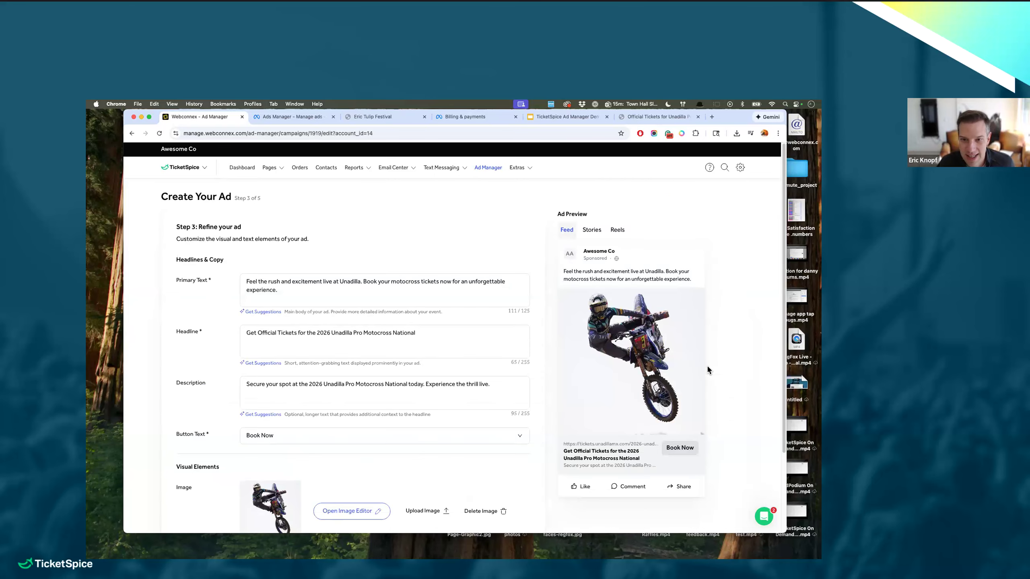
pyautogui.scroll(-3, 280, 488)
pyautogui.click(201, 483)
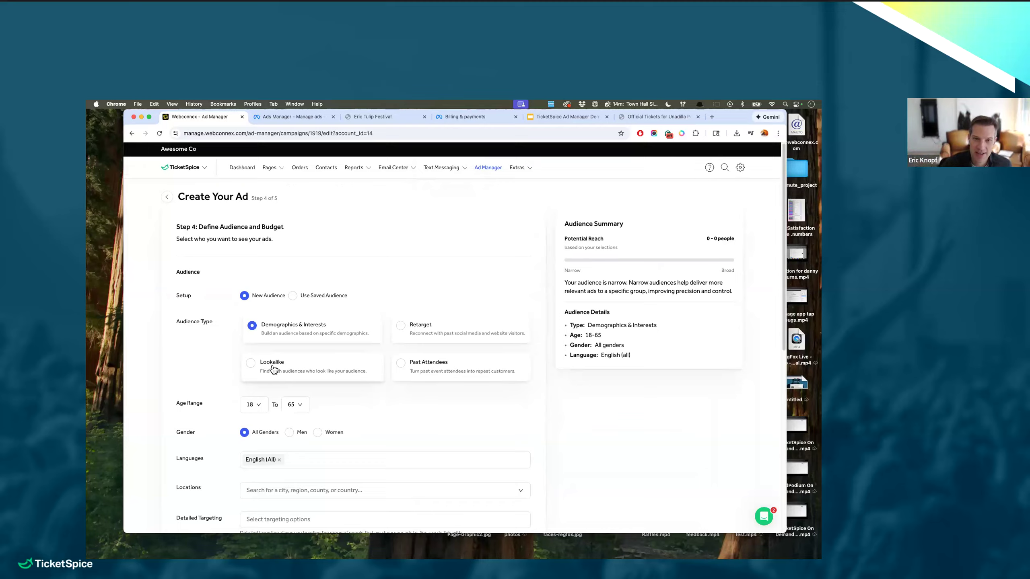
# - View the Past Attendees options, select the Lookalike audience type and review its source, location and match strength settings
pyautogui.click(406, 364)
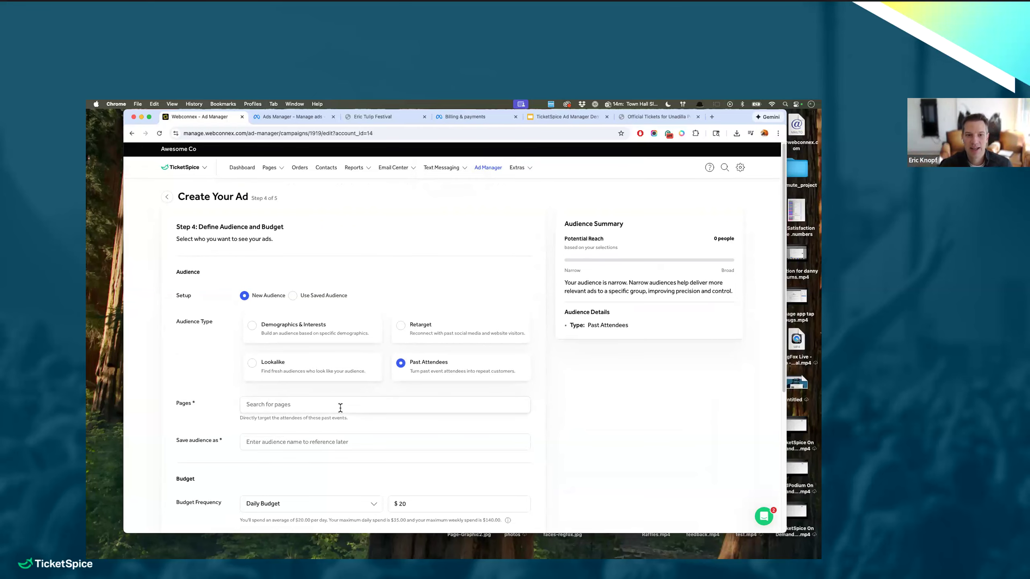
pyautogui.click(302, 370)
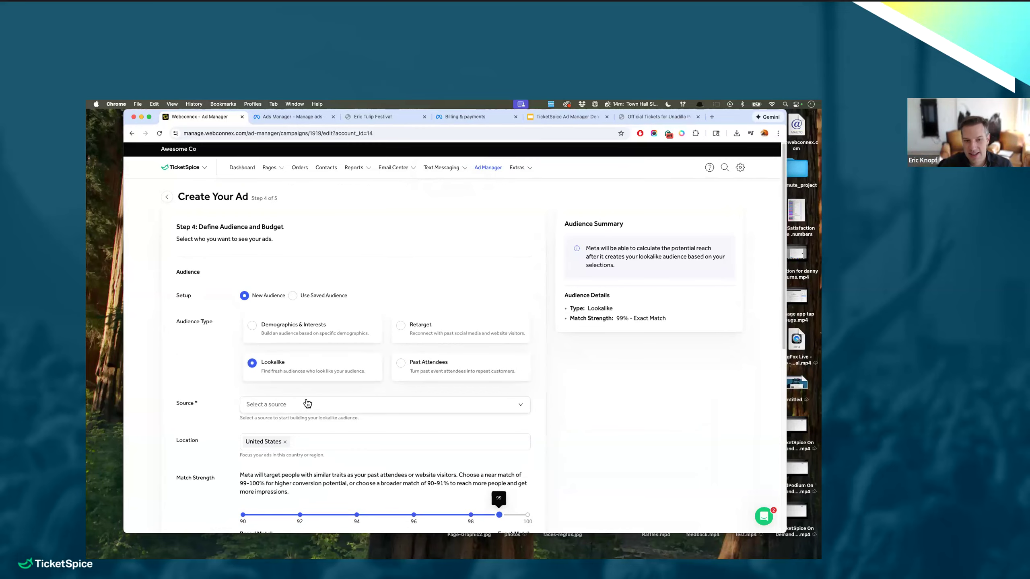
pyautogui.scroll(-5, 304, 400)
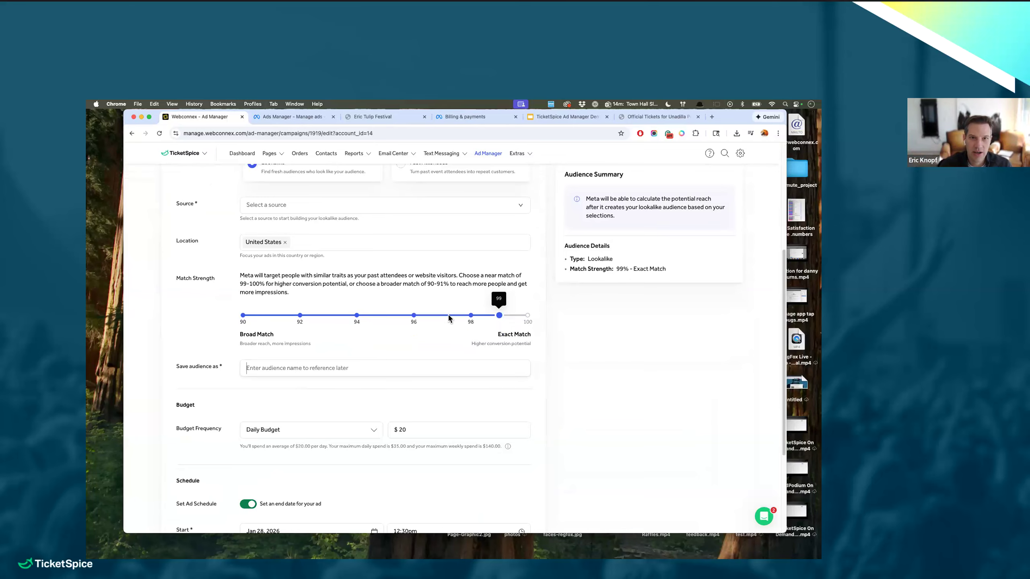
pyautogui.scroll(4, 453, 312)
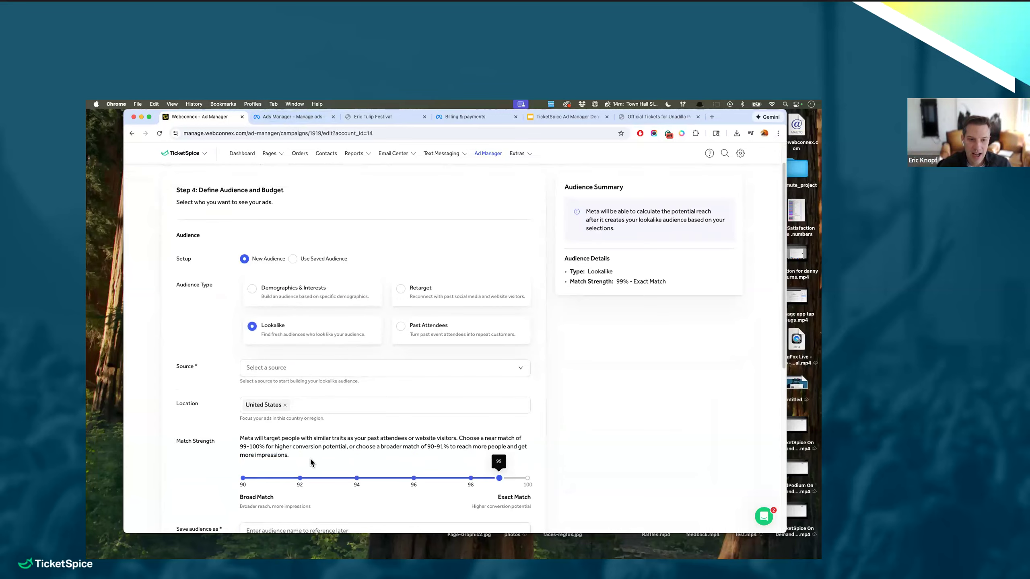
# - Name the lookalike audience with the owner's first name in possessive form followed by "super awesome audience", and review the budget and schedule
pyautogui.scroll(-4, 289, 378)
pyautogui.write('E')
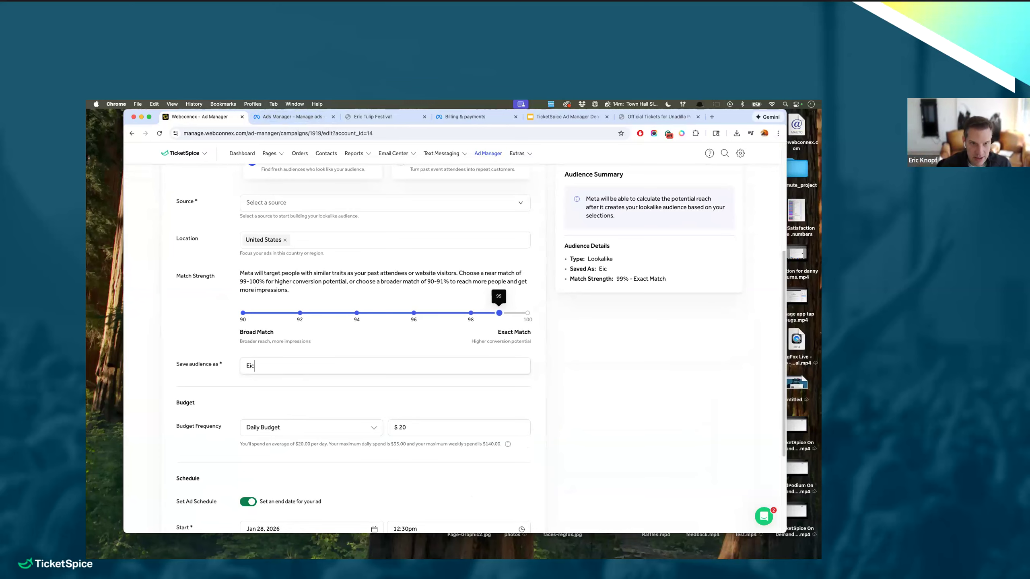
pyautogui.write("ric's super aweosm")
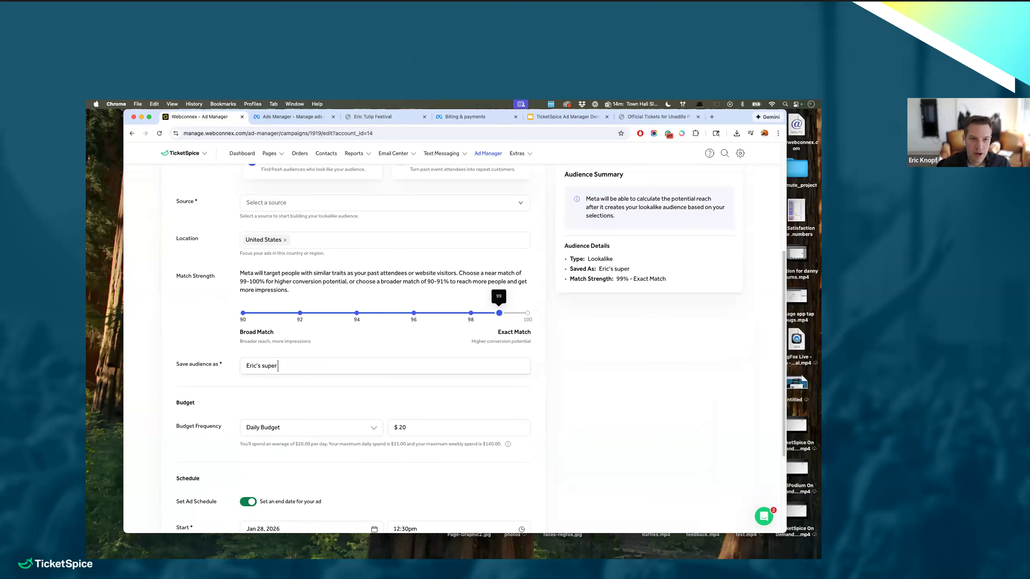
pyautogui.press('BackSpace')
pyautogui.press('BackSpace')
pyautogui.press('BackSpace')
pyautogui.write('some adu')
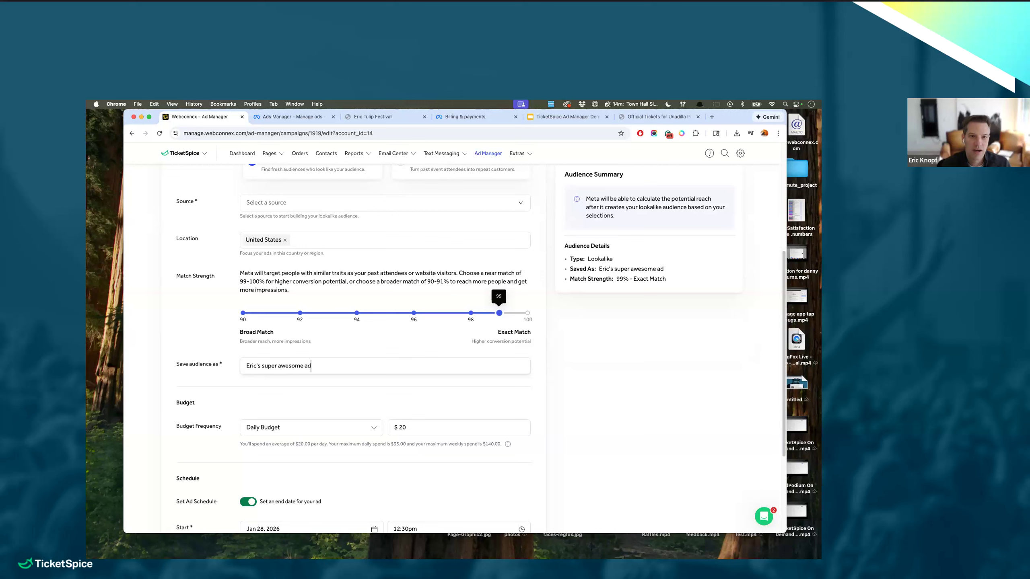
pyautogui.press('BackSpace')
pyautogui.press('BackSpace')
pyautogui.write('udi')
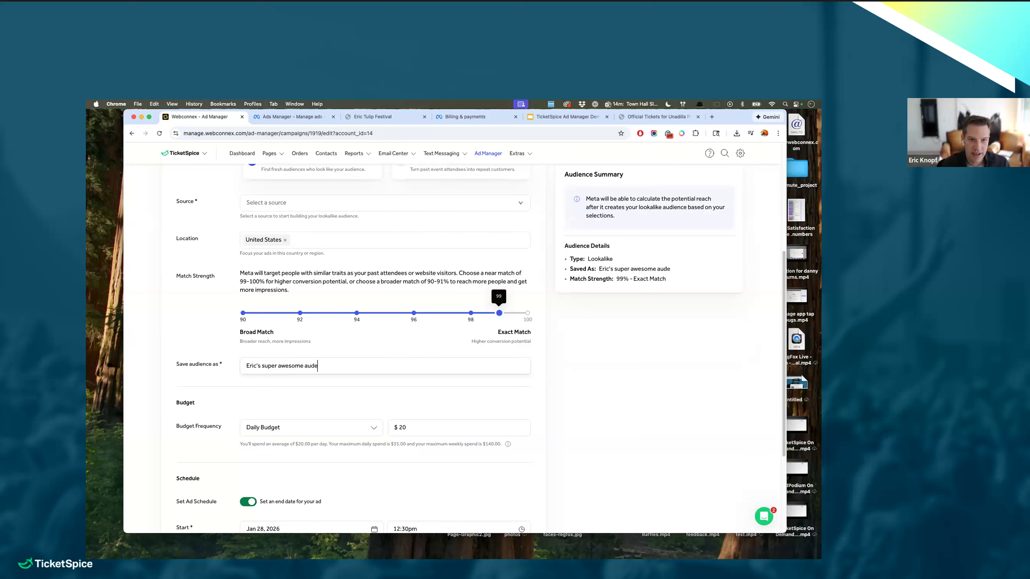
pyautogui.write('ence')
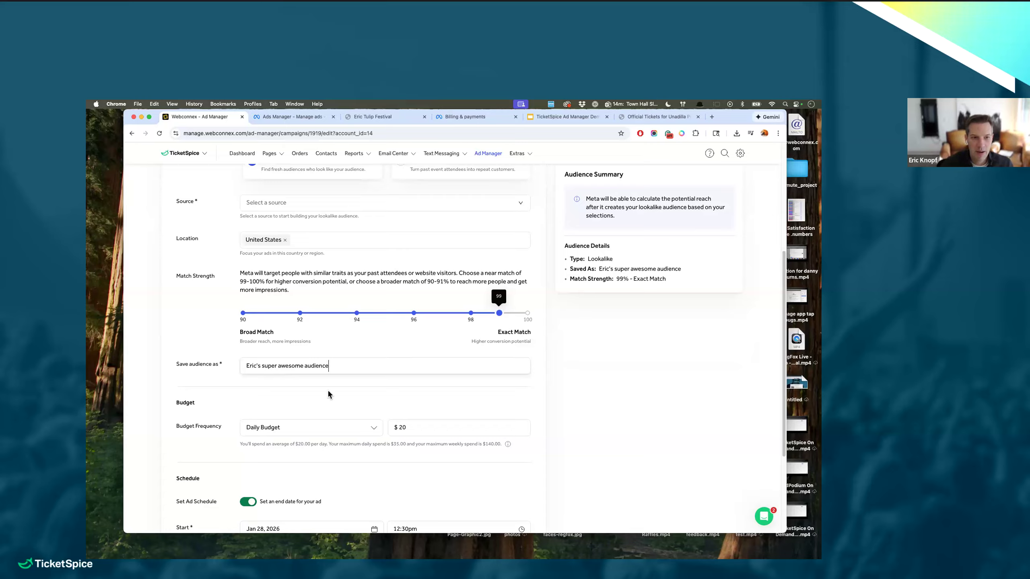
pyautogui.scroll(-3, 392, 395)
pyautogui.scroll(3, 391, 393)
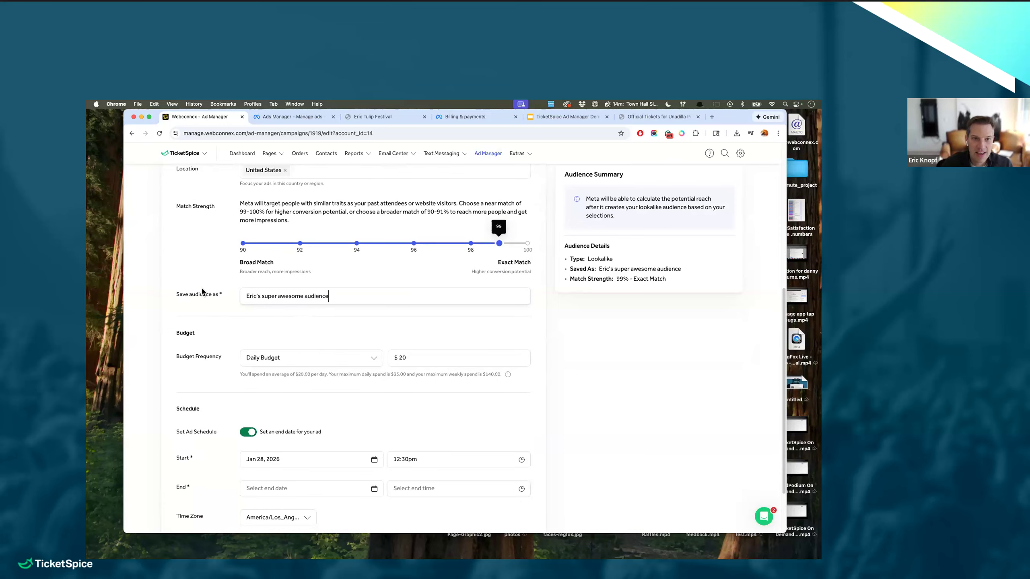
# - Check the campaigns in Meta Ads Manager, return to TicketSpice Ad Manager and review the lookalike audience's source, location and match strength
pyautogui.click(295, 118)
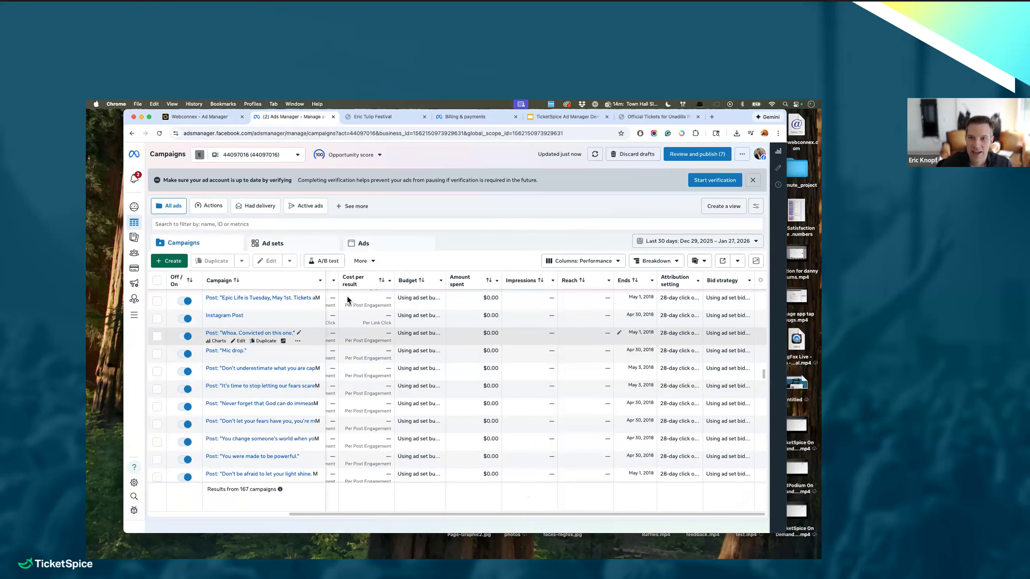
pyautogui.click(187, 115)
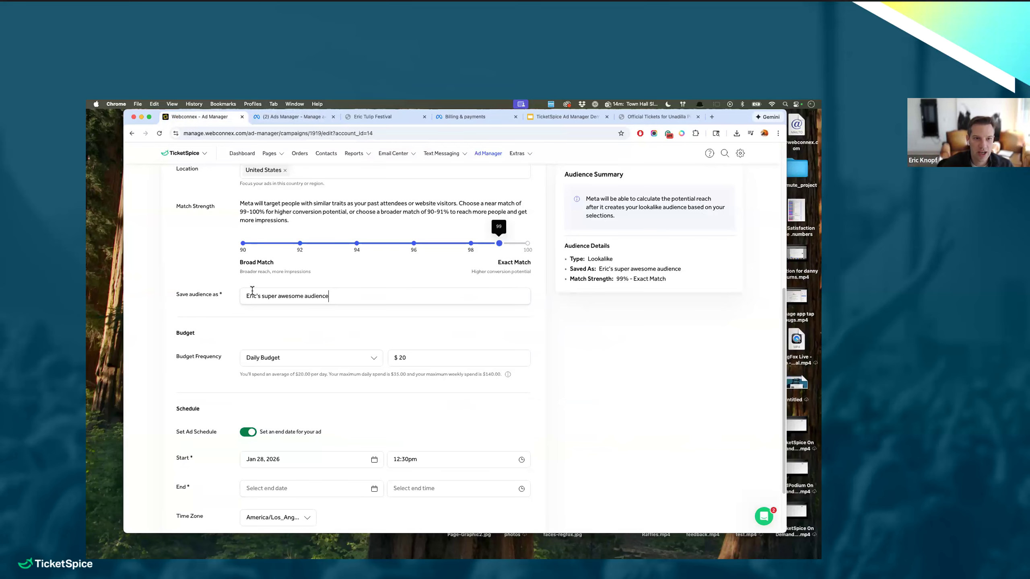
pyautogui.scroll(2, 271, 289)
pyautogui.scroll(5, 271, 289)
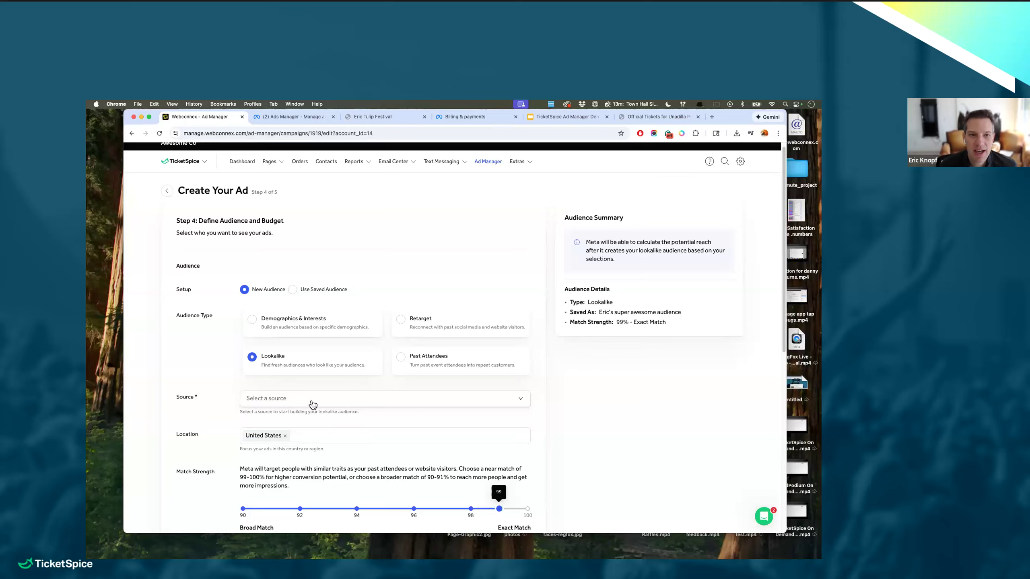
# - Go back to the ad refinement step to check the primary text in the feed preview, and open the tulip festival campaign's details
pyautogui.click(167, 192)
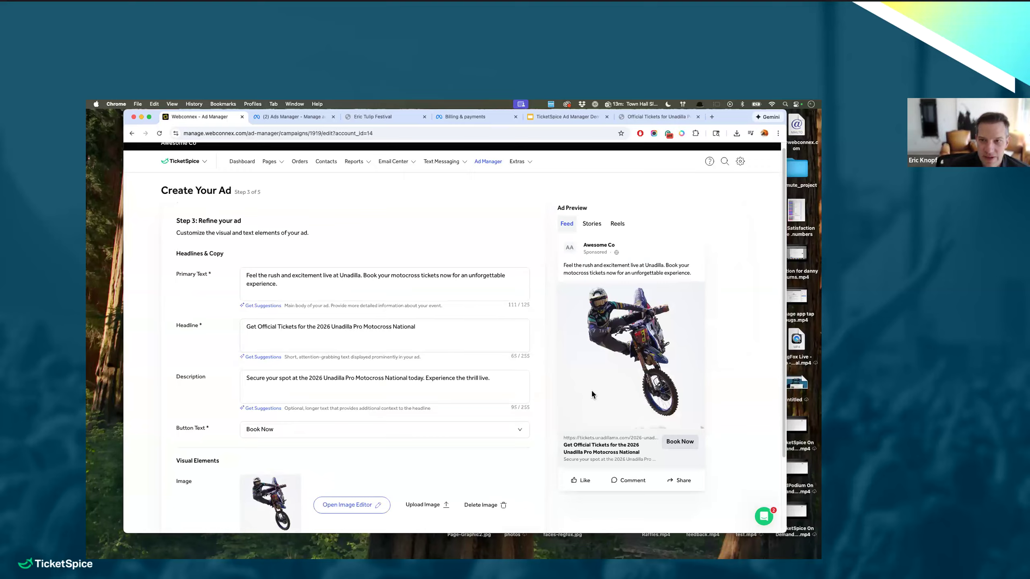
pyautogui.moveTo(565, 264); pyautogui.dragTo(687, 275)
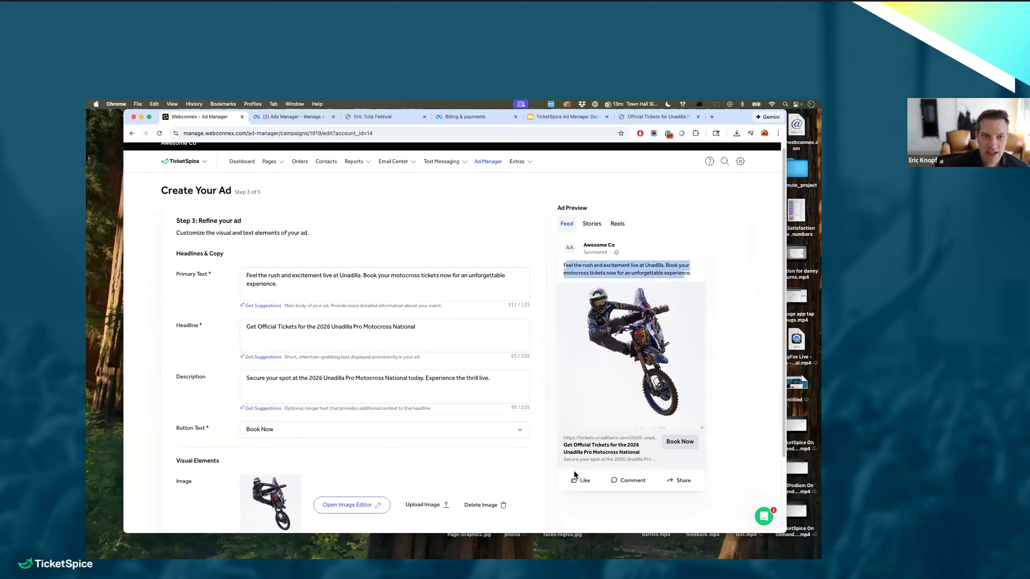
pyautogui.scroll(1, 504, 182)
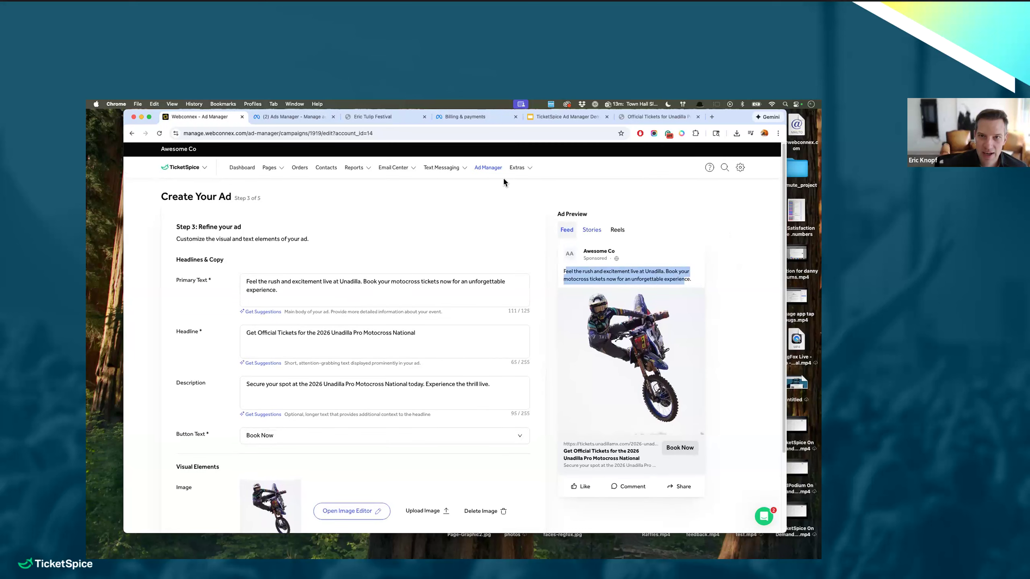
pyautogui.click(488, 167)
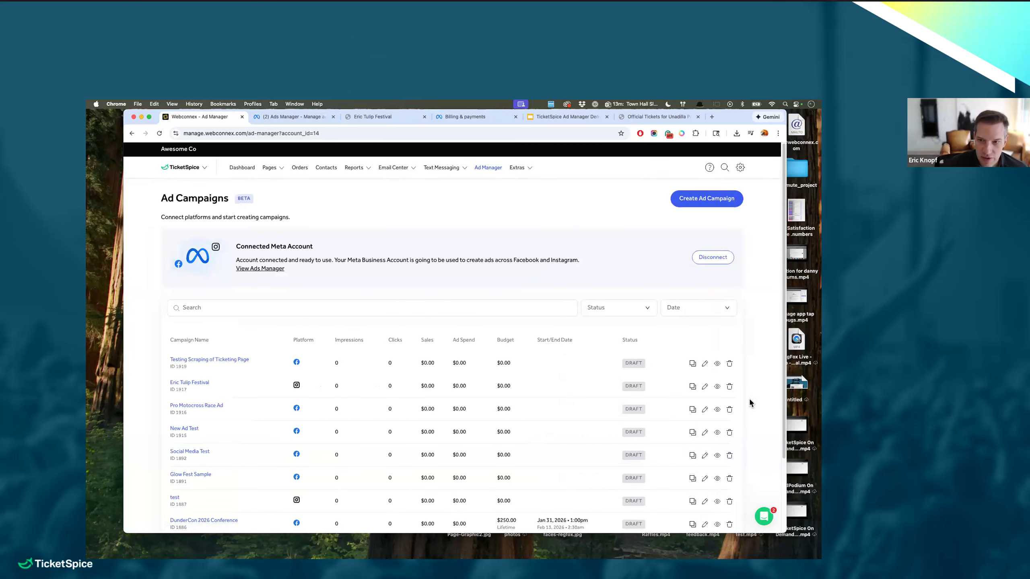
pyautogui.click(717, 386)
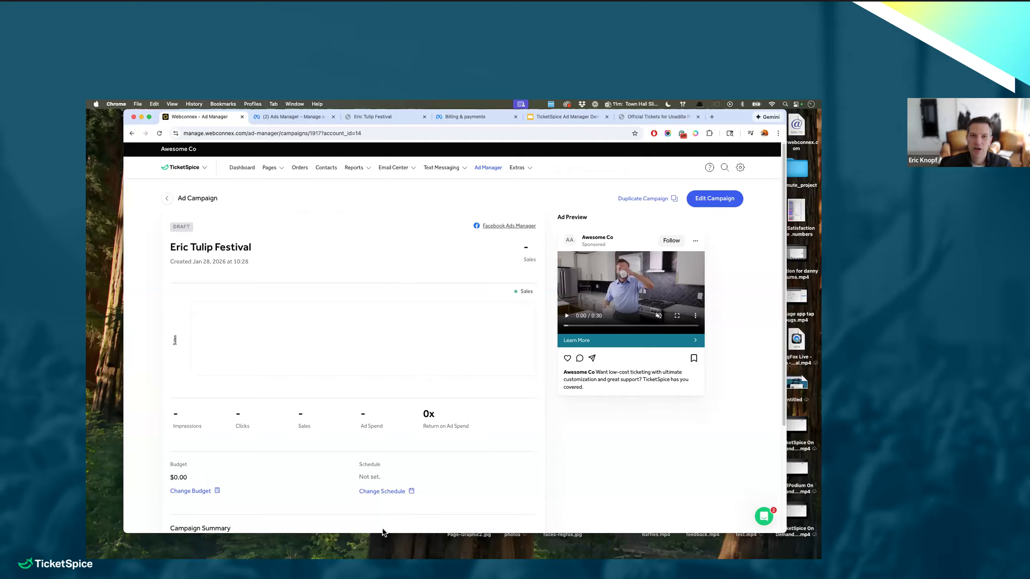
# - Open the contacts database and filter it to repeat customers with more than 3 total orders
pyautogui.click(336, 172)
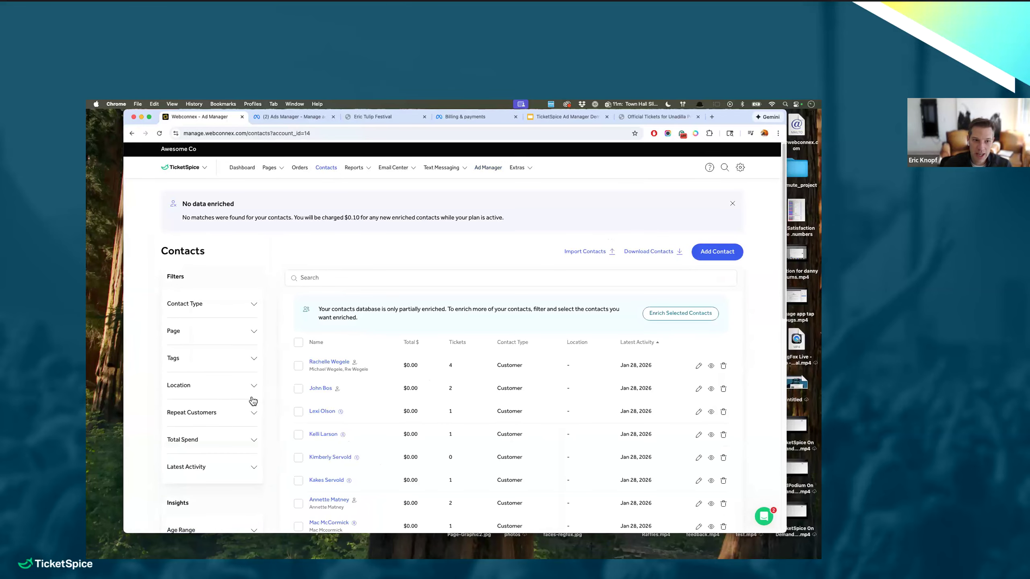
pyautogui.click(233, 412)
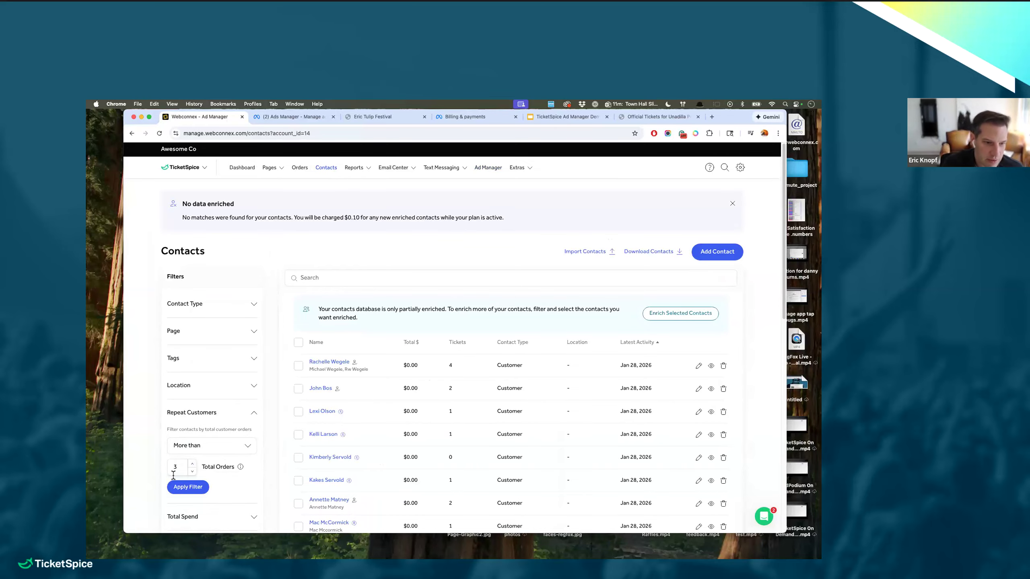
pyautogui.click(188, 487)
pyautogui.scroll(-4, 262, 407)
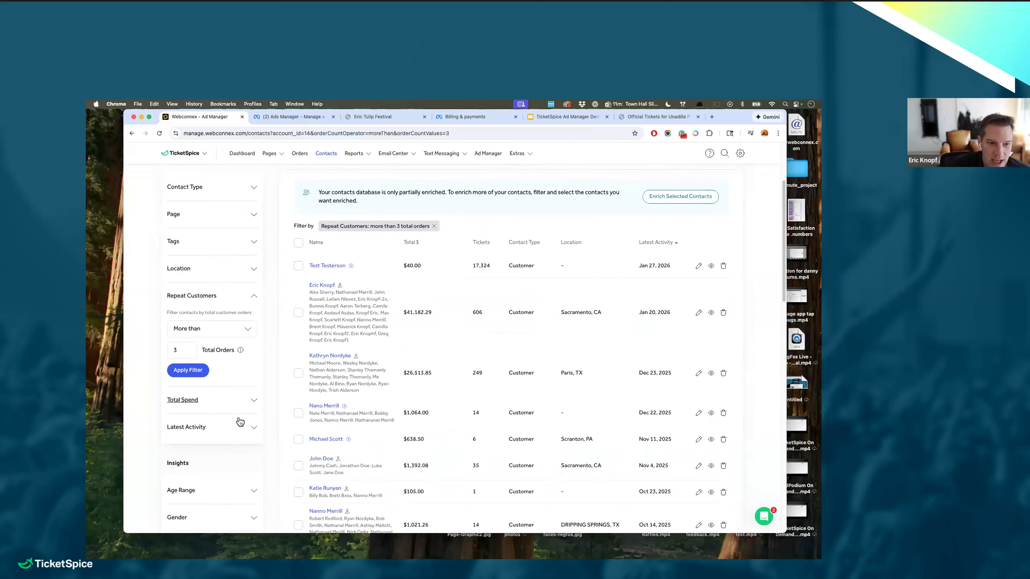
# - Add a total spend filter of more than $500 to the contacts list
pyautogui.click(199, 386)
pyautogui.click(193, 436)
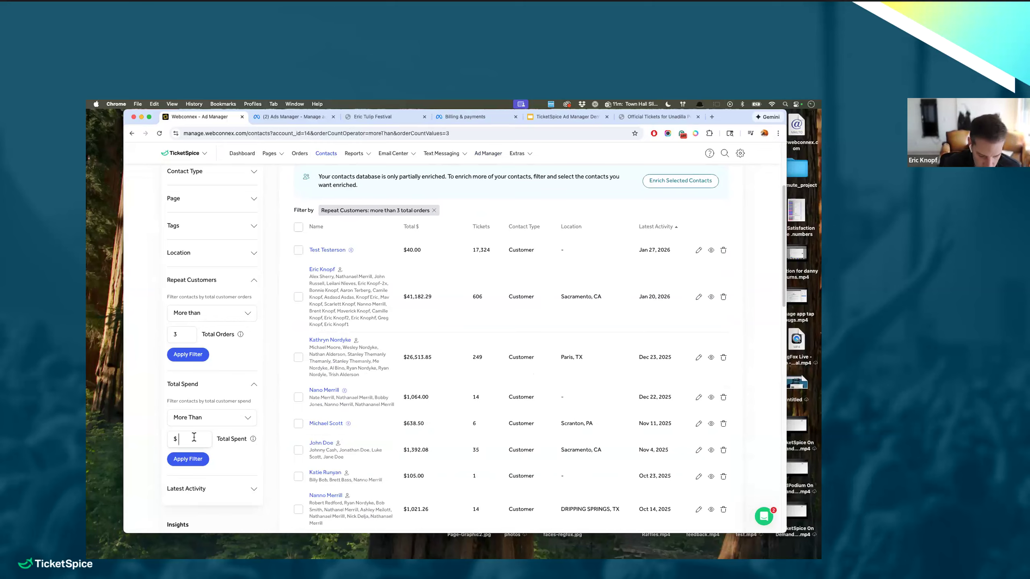
pyautogui.write('500')
pyautogui.click(188, 459)
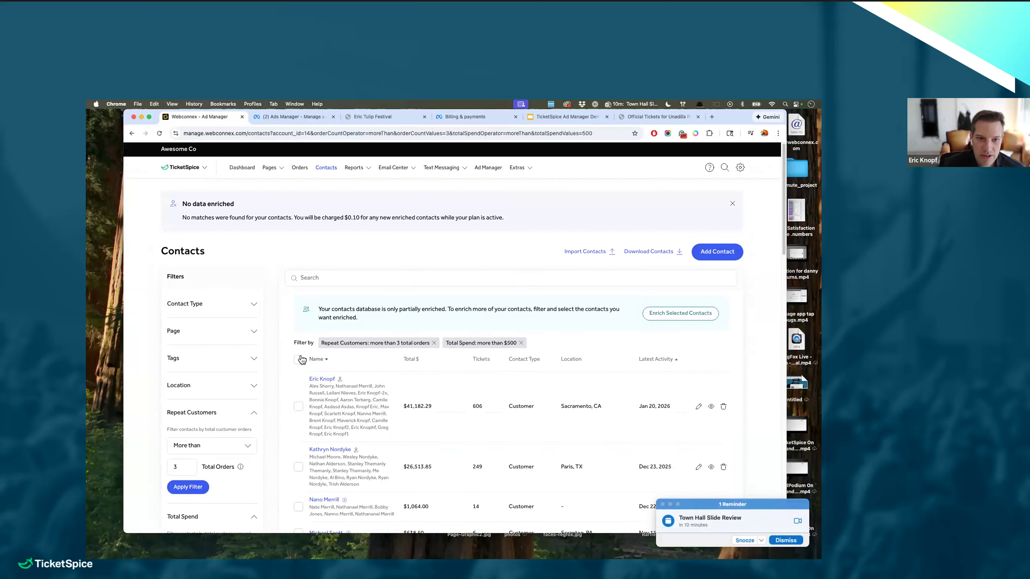
# - Select all filtered contacts, enter SUPERVIP as their tag, cancel the tagging and dismiss the meeting reminder
pyautogui.click(299, 360)
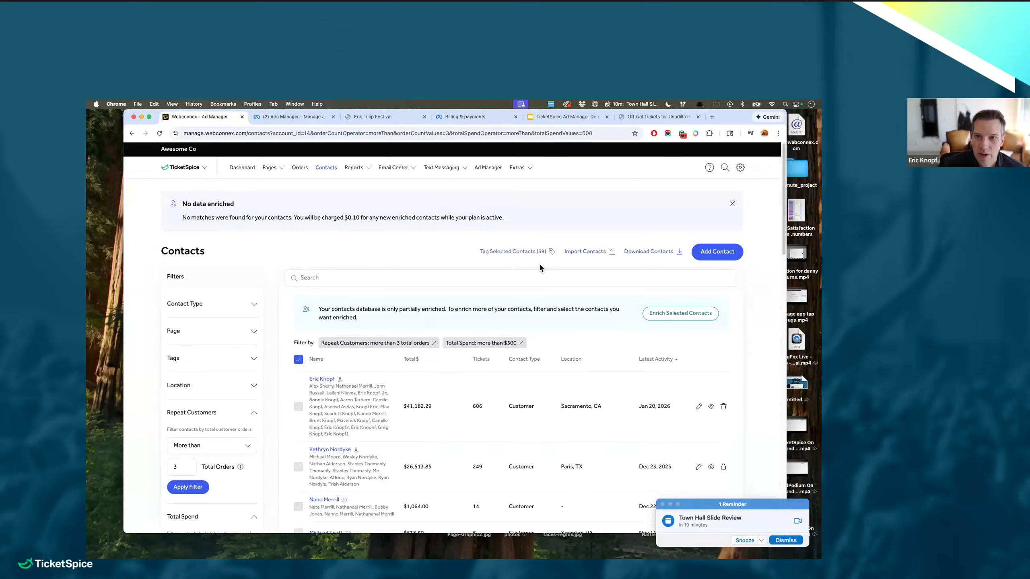
pyautogui.click(528, 255)
pyautogui.click(408, 348)
pyautogui.write('SUPER')
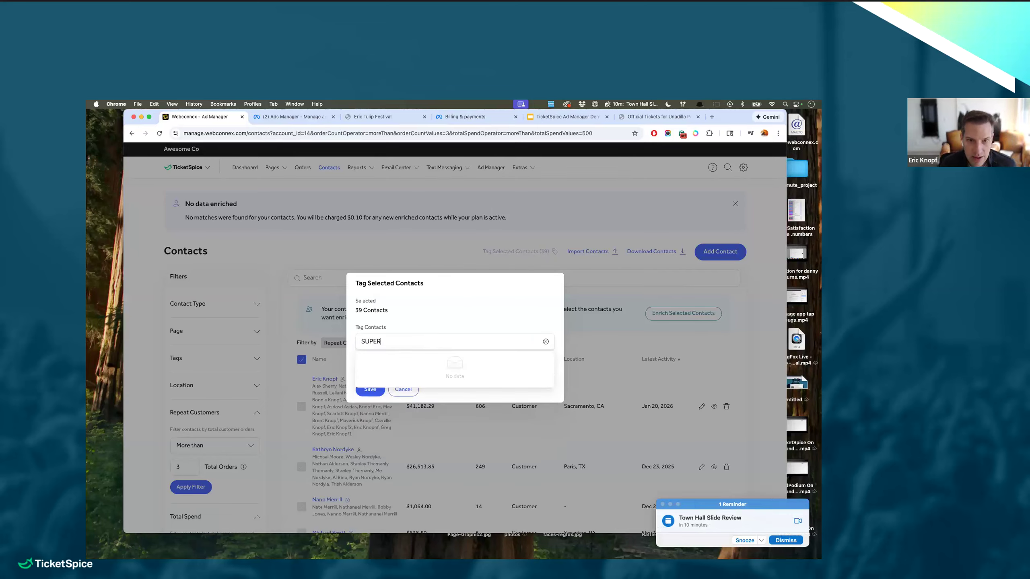
pyautogui.write('VIP')
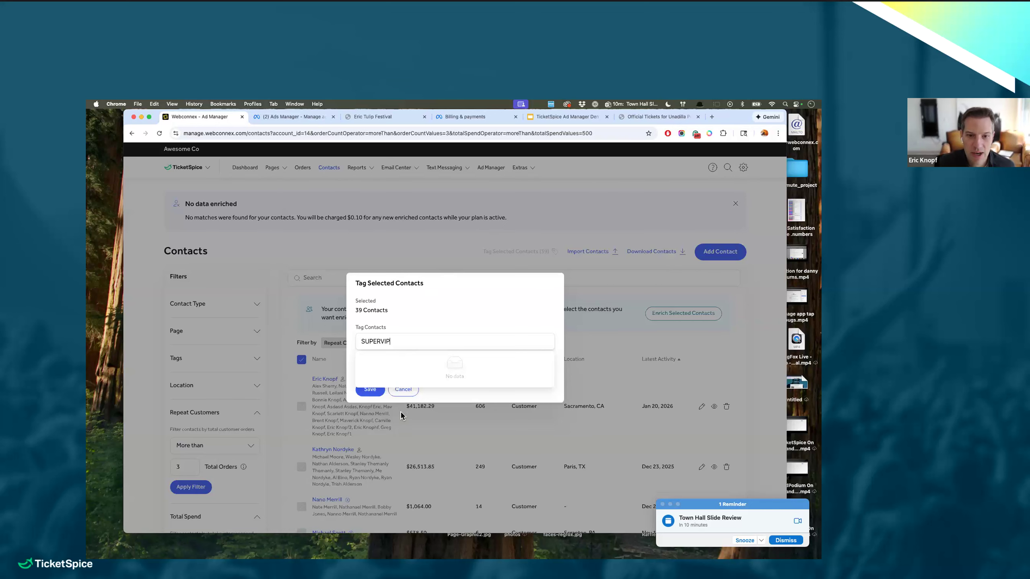
pyautogui.click(404, 390)
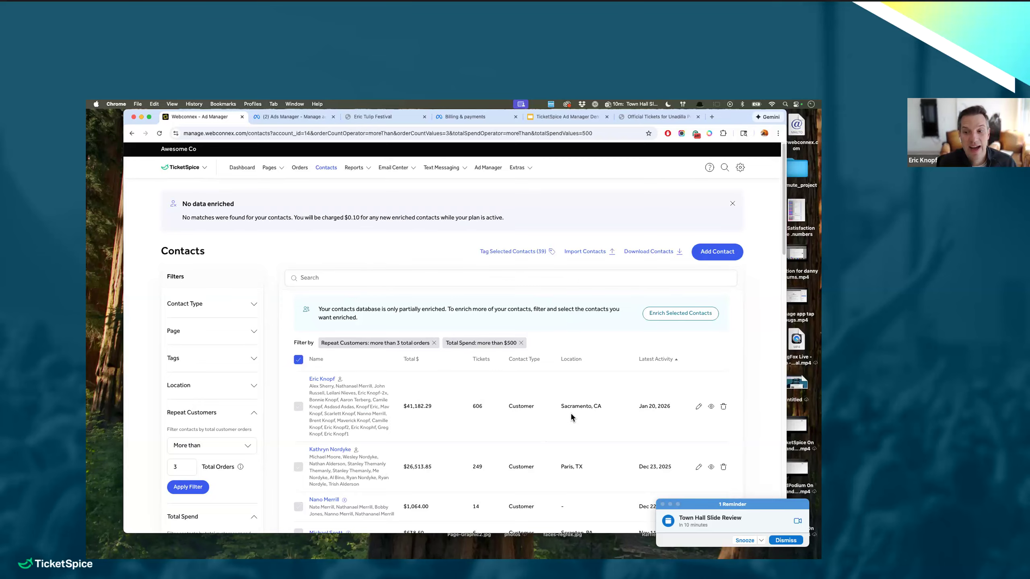
pyautogui.click(785, 541)
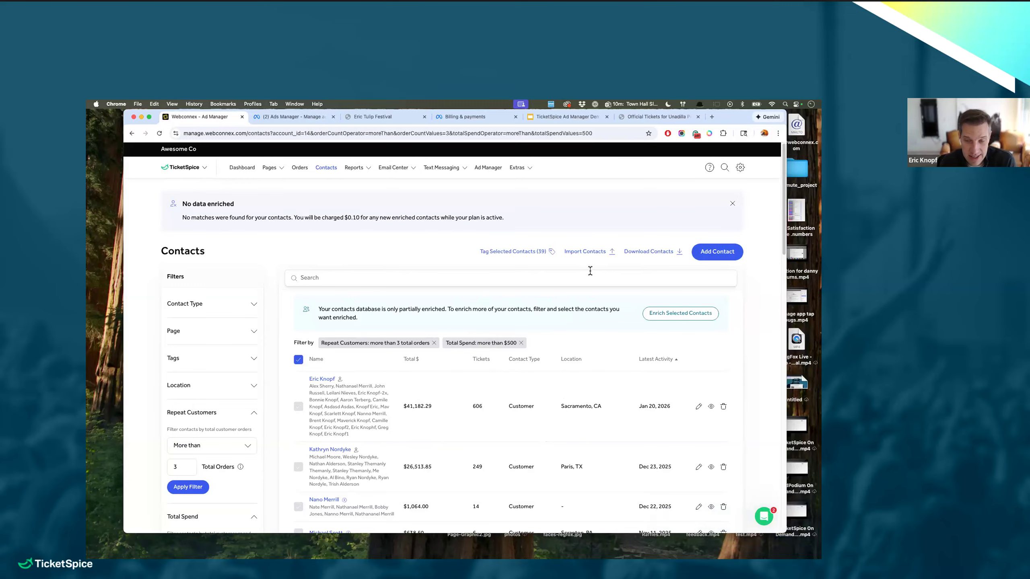
# - Start a contact import, enter IMPORTED as a new tag, and cancel the import
pyautogui.click(591, 253)
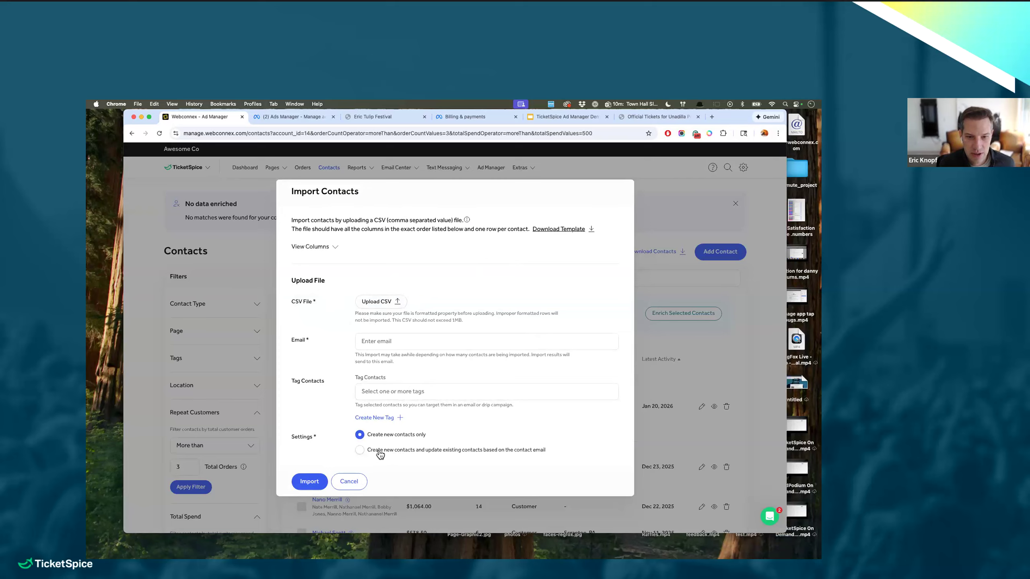
pyautogui.click(383, 418)
pyautogui.write('IMPORTED')
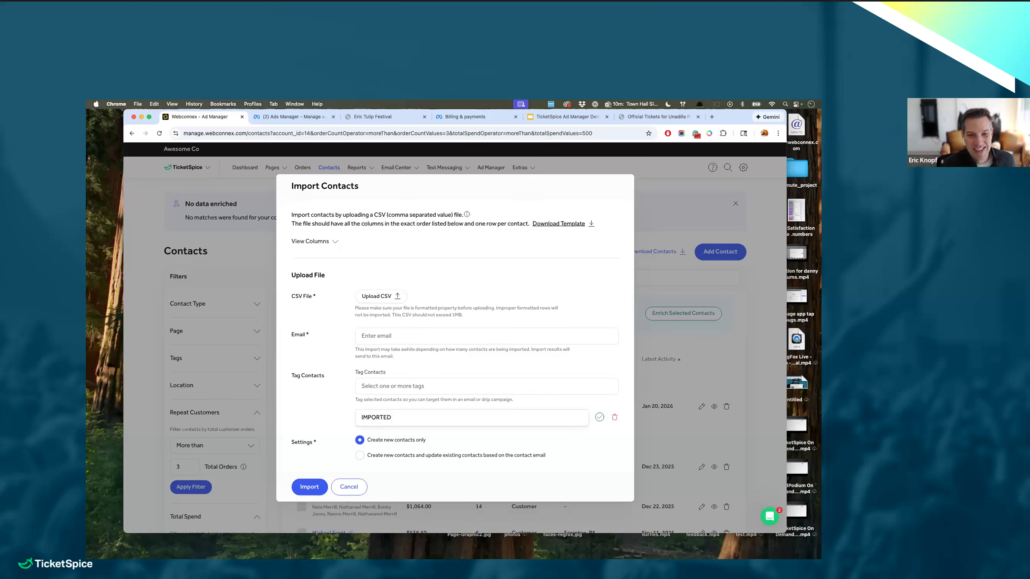
pyautogui.click(356, 487)
# - Reopen the "Testing Scraping of Ticketing Page" draft in Ad Manager and advance it to the audience and budget definition
pyautogui.click(488, 167)
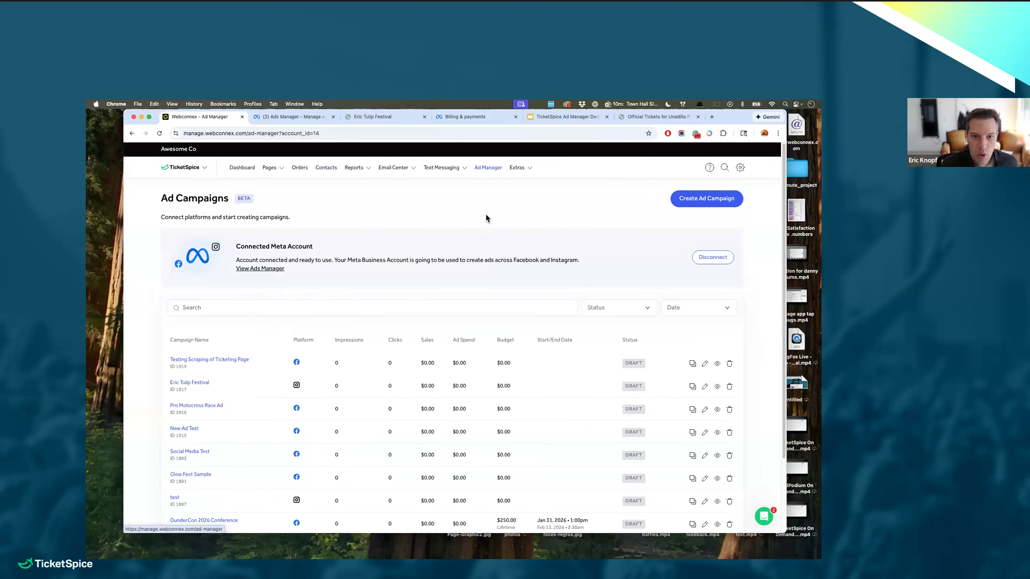
pyautogui.click(705, 363)
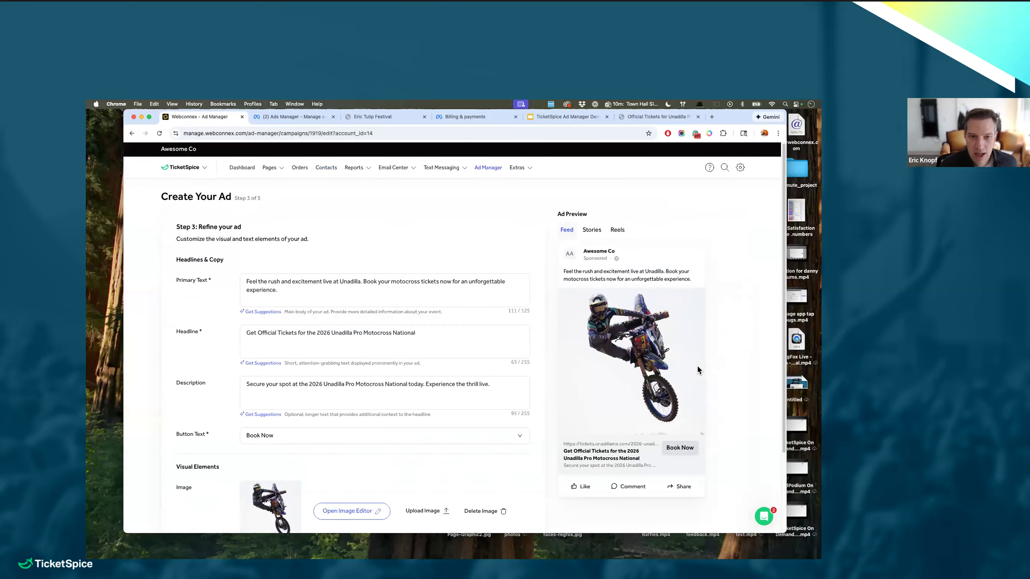
pyautogui.scroll(-3, 284, 466)
pyautogui.click(197, 482)
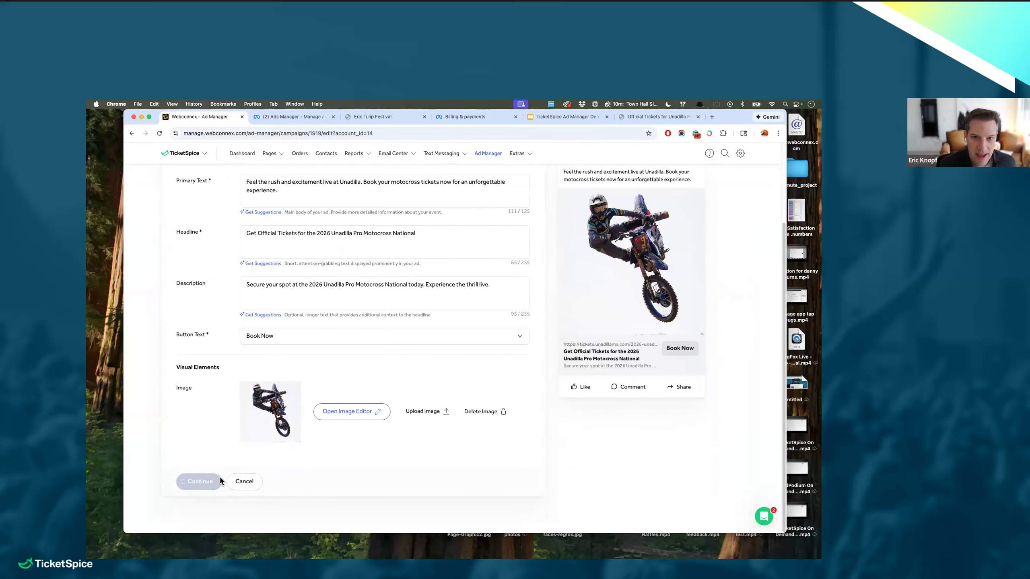
# - Compare the Past Attendees and Retarget audience options, and choose Past Attendees as the audience type
pyautogui.click(414, 366)
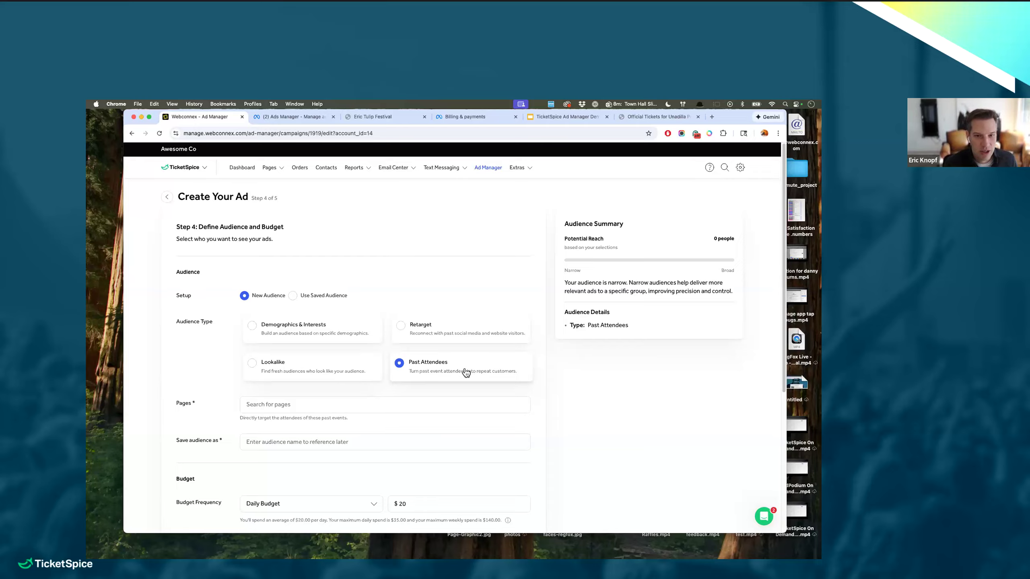
pyautogui.click(454, 324)
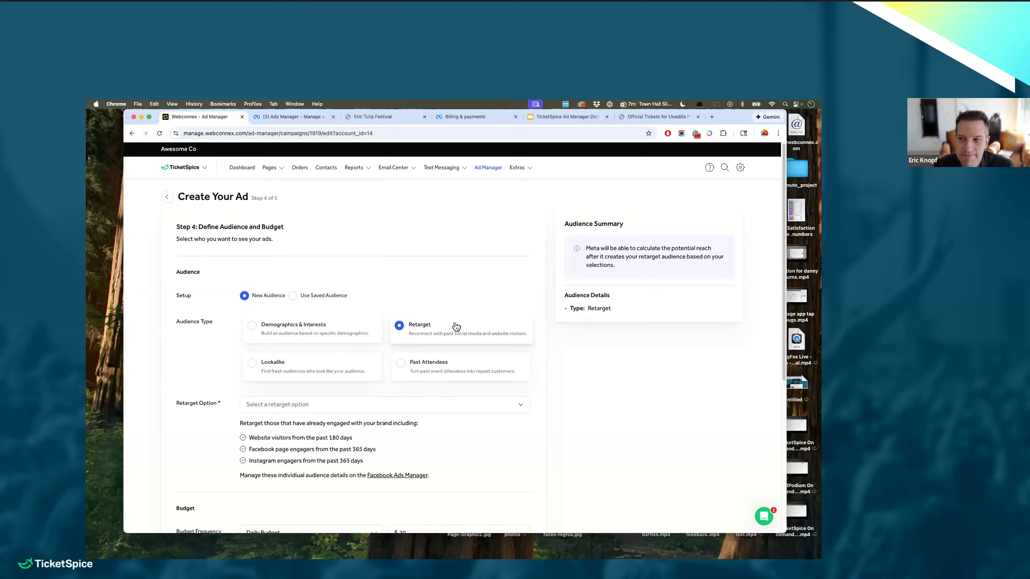
pyautogui.click(450, 374)
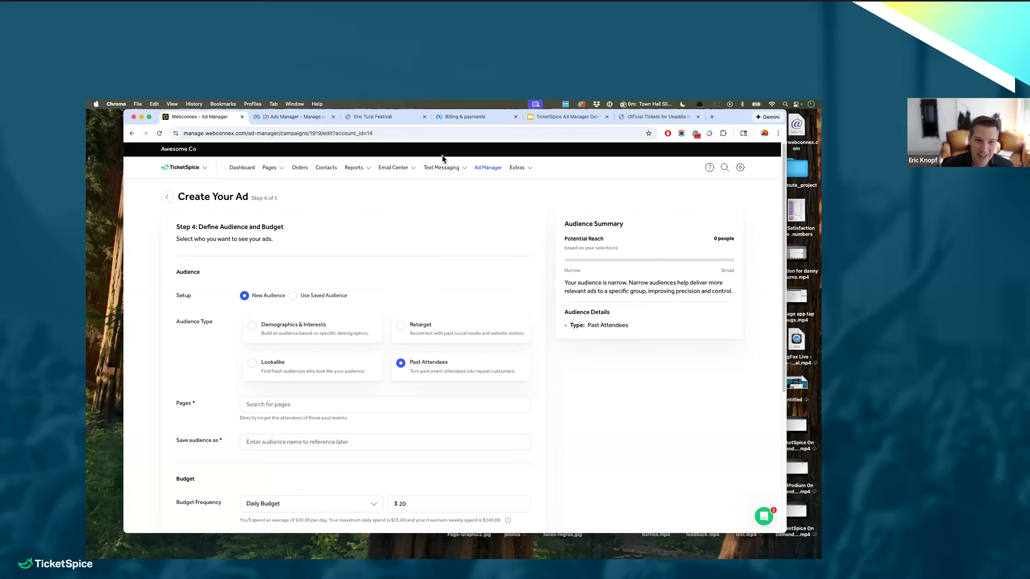
# - Look over the tools available in Meta Ads Manager, including Events Manager, and return to the TicketSpice ad setup
pyautogui.click(307, 117)
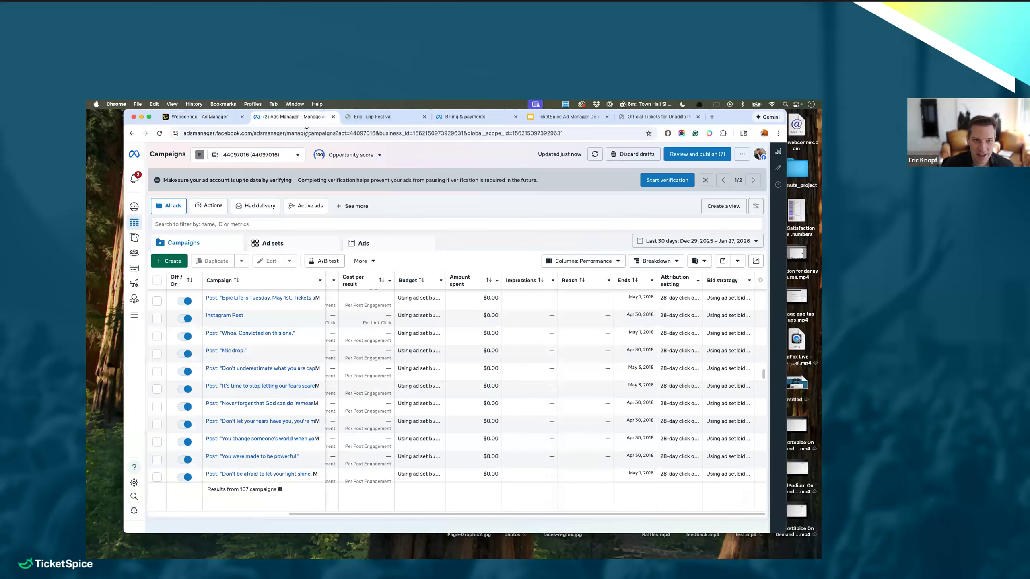
pyautogui.moveTo(134, 299)
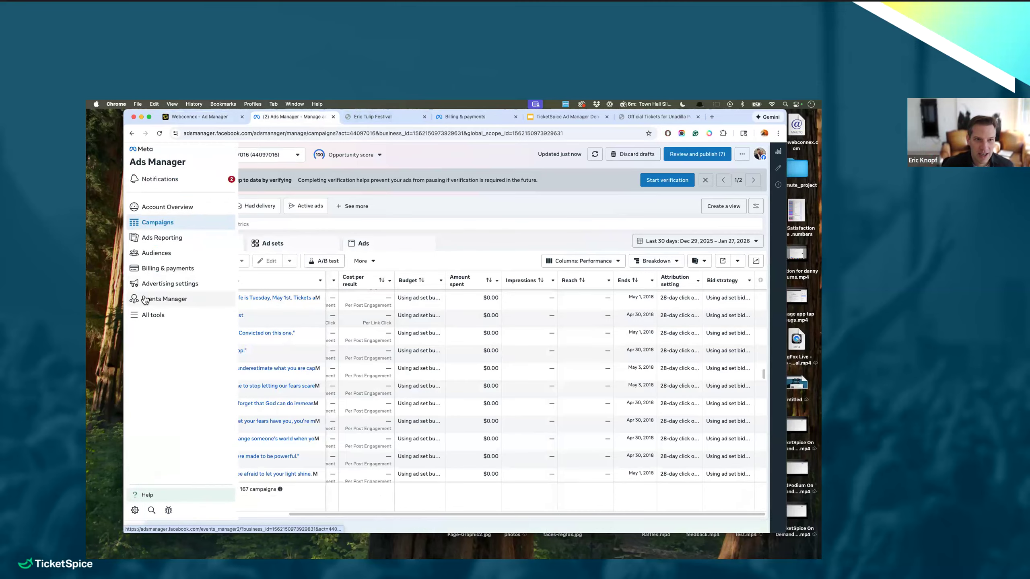
pyautogui.click(217, 118)
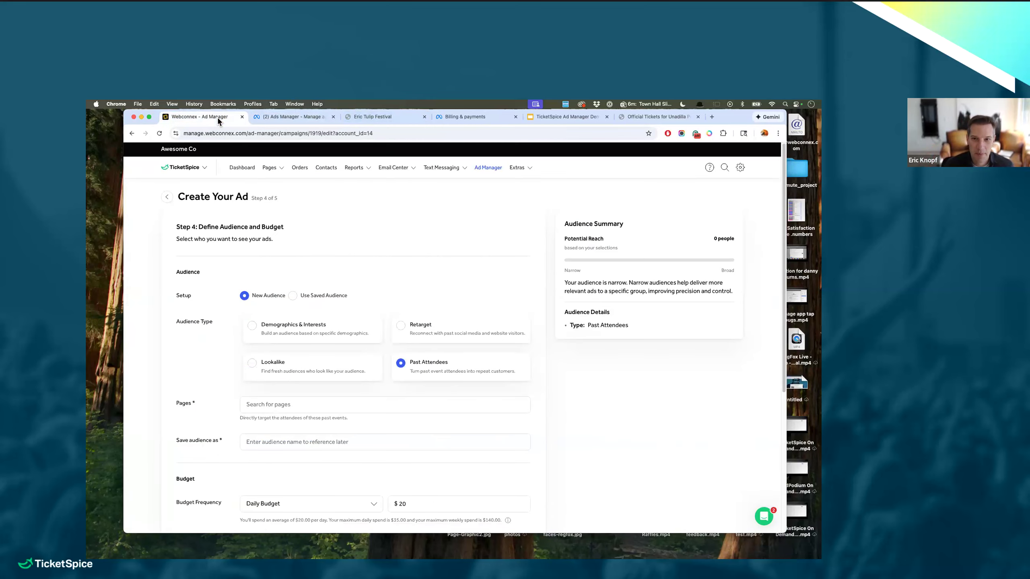
# - Play the Grandparents_Tulip_Farm_Hay_Ride.mp4 video from the Downloads folder with its sound muted, and return to the ad setup
pyautogui.moveTo(342, 552)
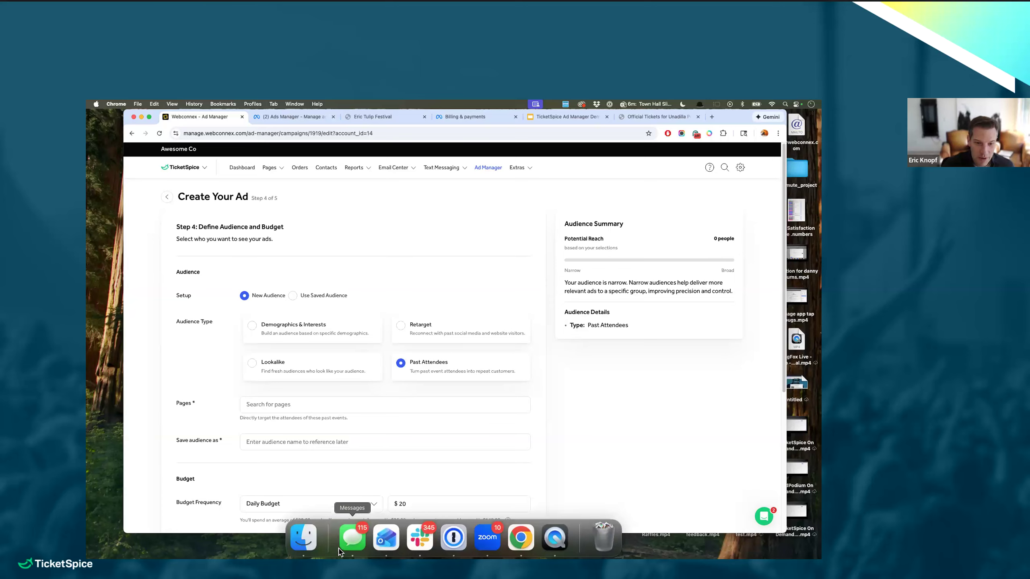
pyautogui.click(303, 545)
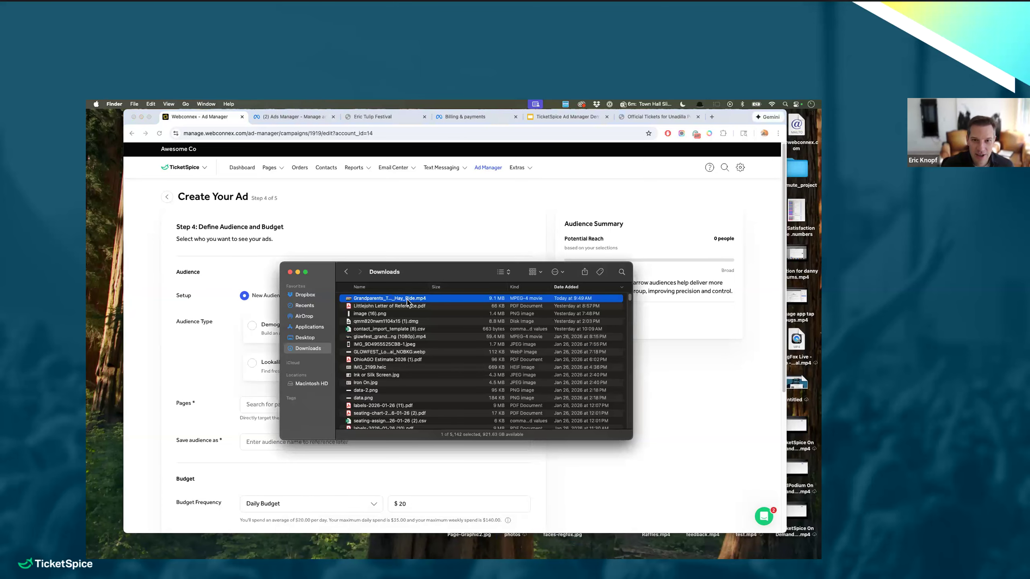
pyautogui.doubleClick(408, 302)
pyautogui.click(350, 344)
pyautogui.click(271, 344)
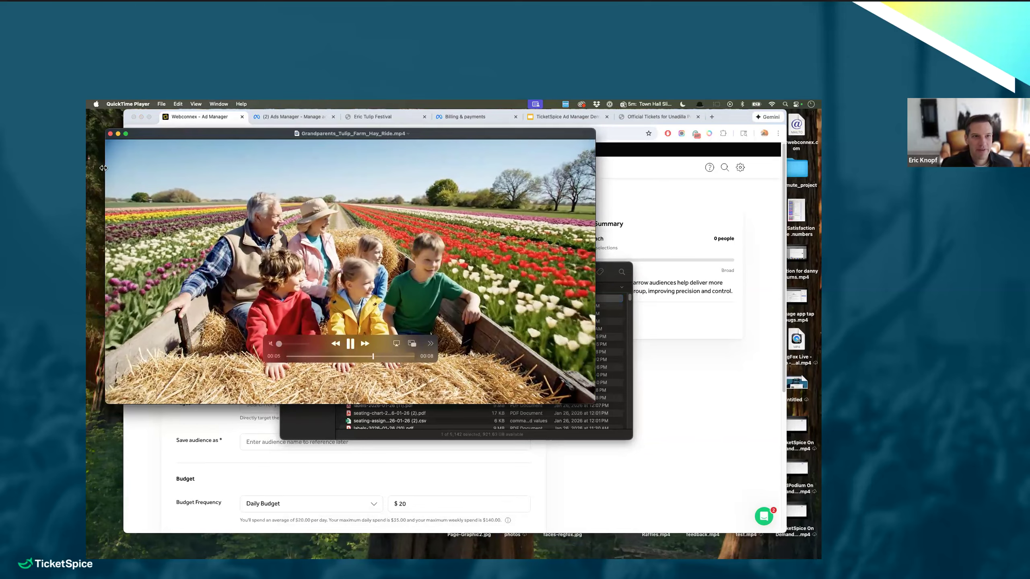
pyautogui.click(639, 213)
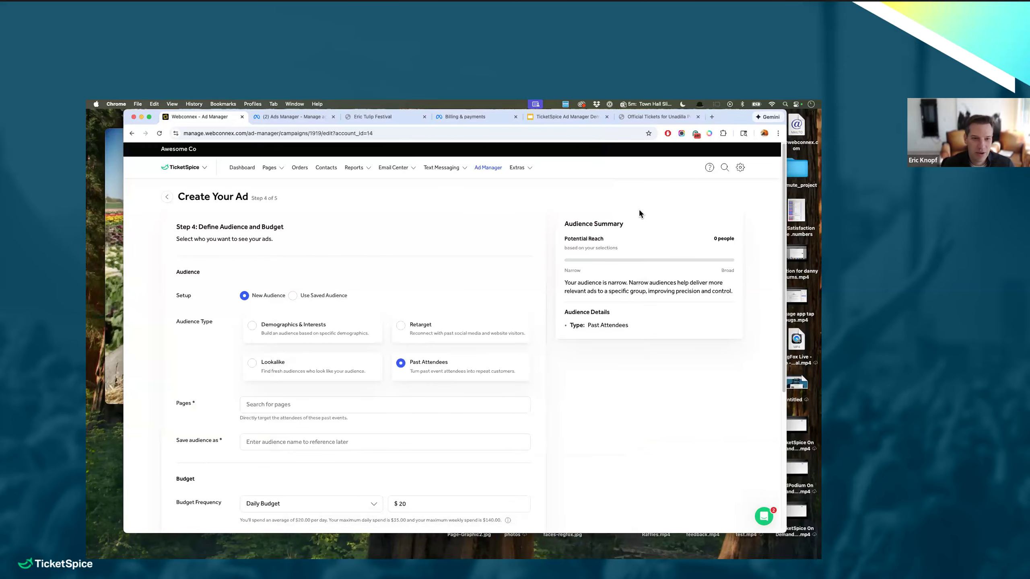